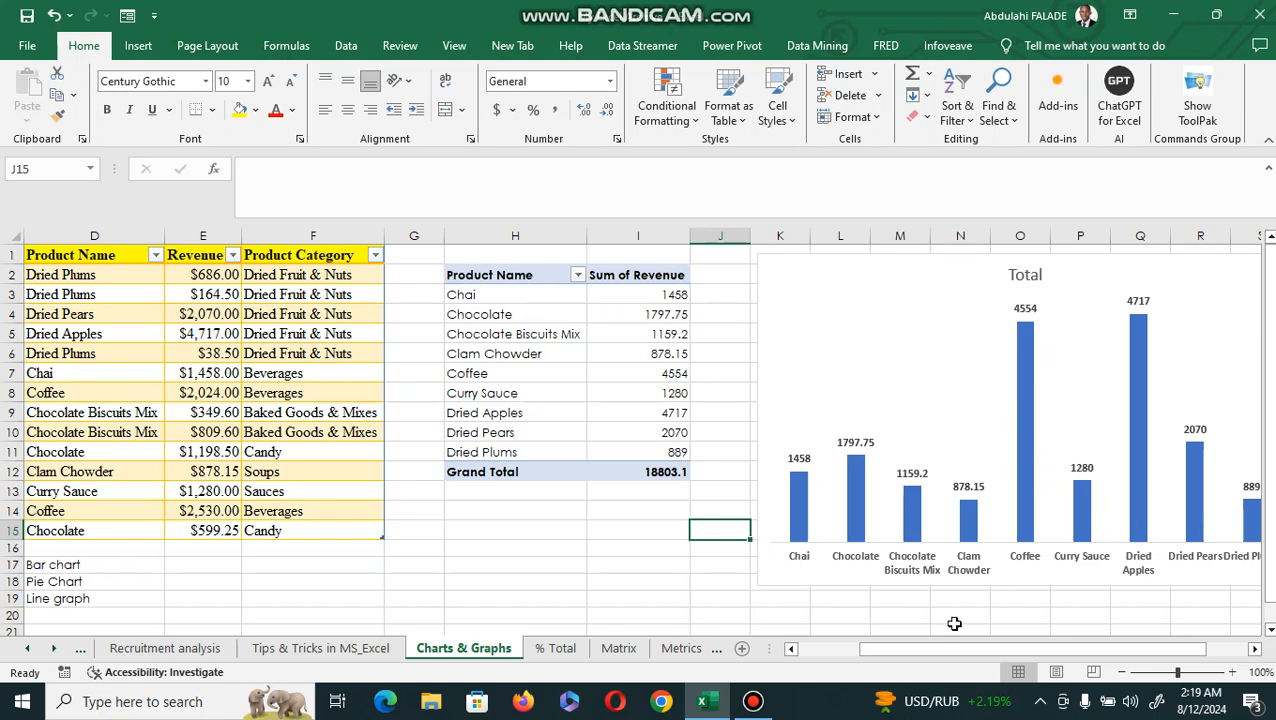
Change the revenue PivotChart from a column chart to the Clustered Bar type.
{"action": "mouse_move", "coordinate": [912, 651]}
{"action": "left_mouse_down"}
{"action": "mouse_move", "coordinate": [840, 652]}
{"action": "mouse_move", "coordinate": [882, 636]}
{"action": "mouse_move", "coordinate": [831, 656]}
{"action": "mouse_move", "coordinate": [906, 630]}
{"action": "left_mouse_up"}
{"action": "left_click", "coordinate": [957, 280]}
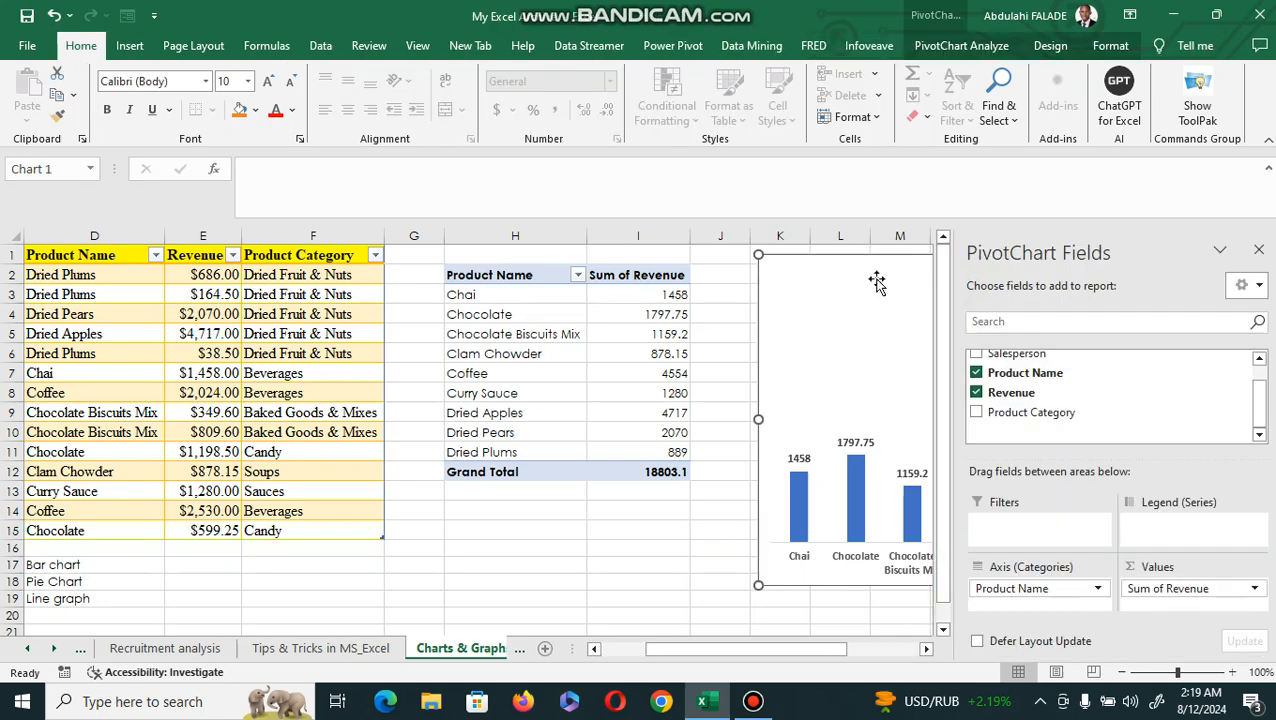
{"action": "left_click", "coordinate": [1261, 251]}
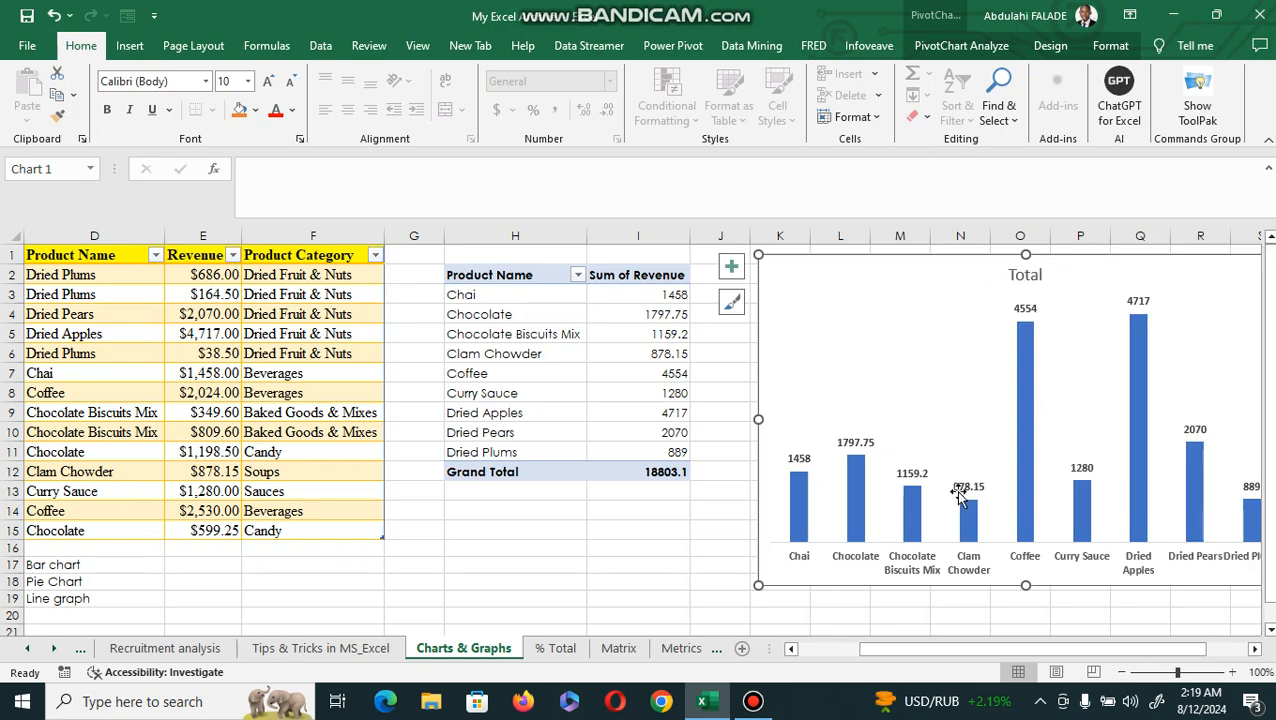
{"action": "left_click", "coordinate": [1254, 648]}
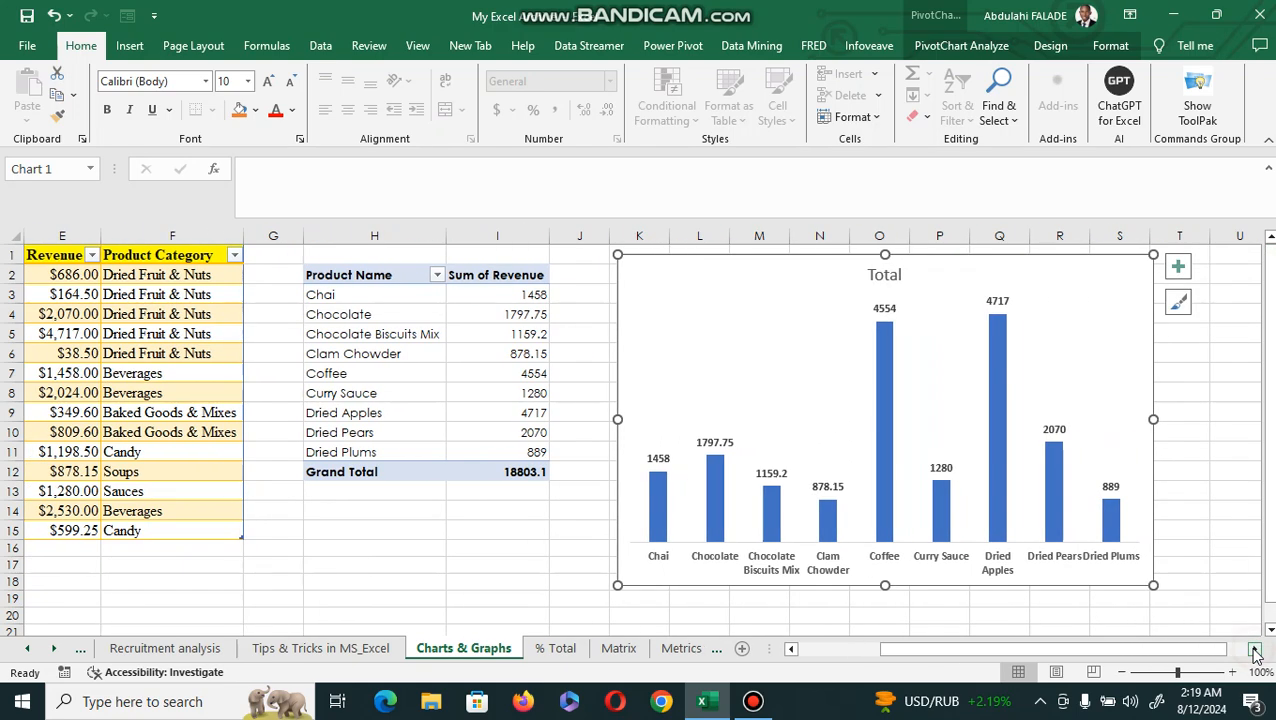
{"action": "left_click", "coordinate": [128, 46]}
{"action": "left_click", "coordinate": [471, 102]}
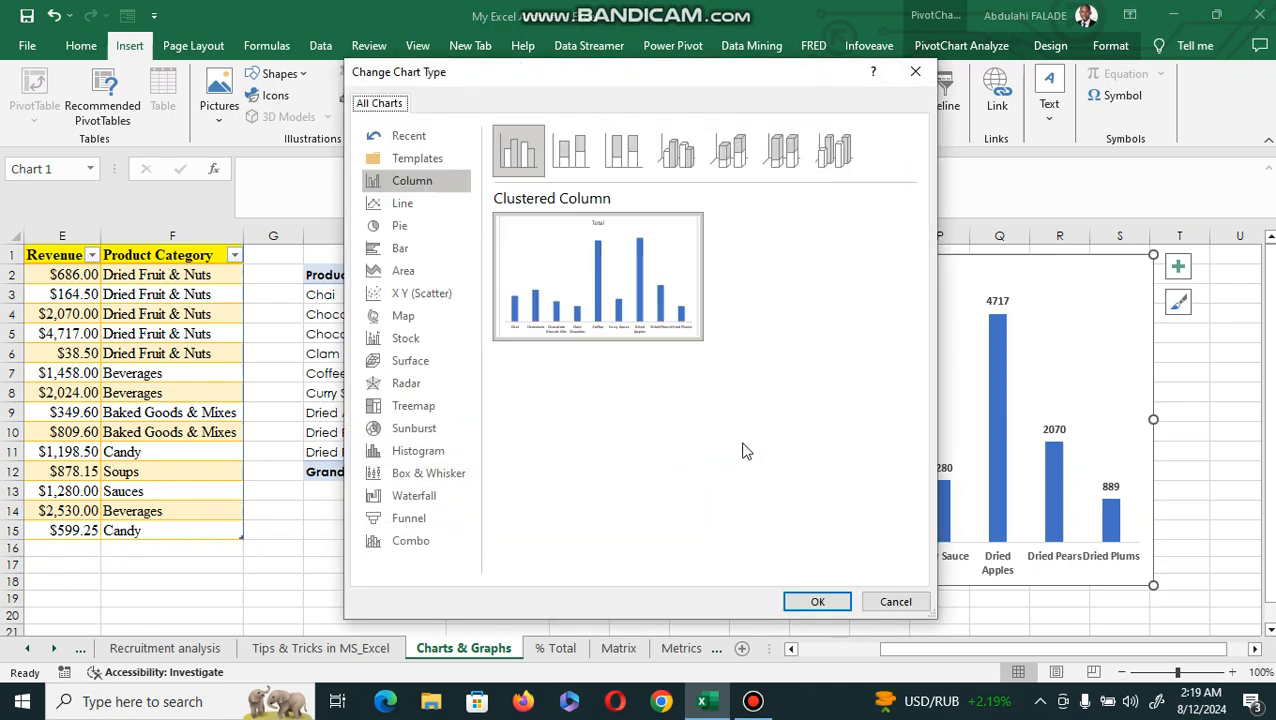
{"action": "left_click", "coordinate": [418, 256]}
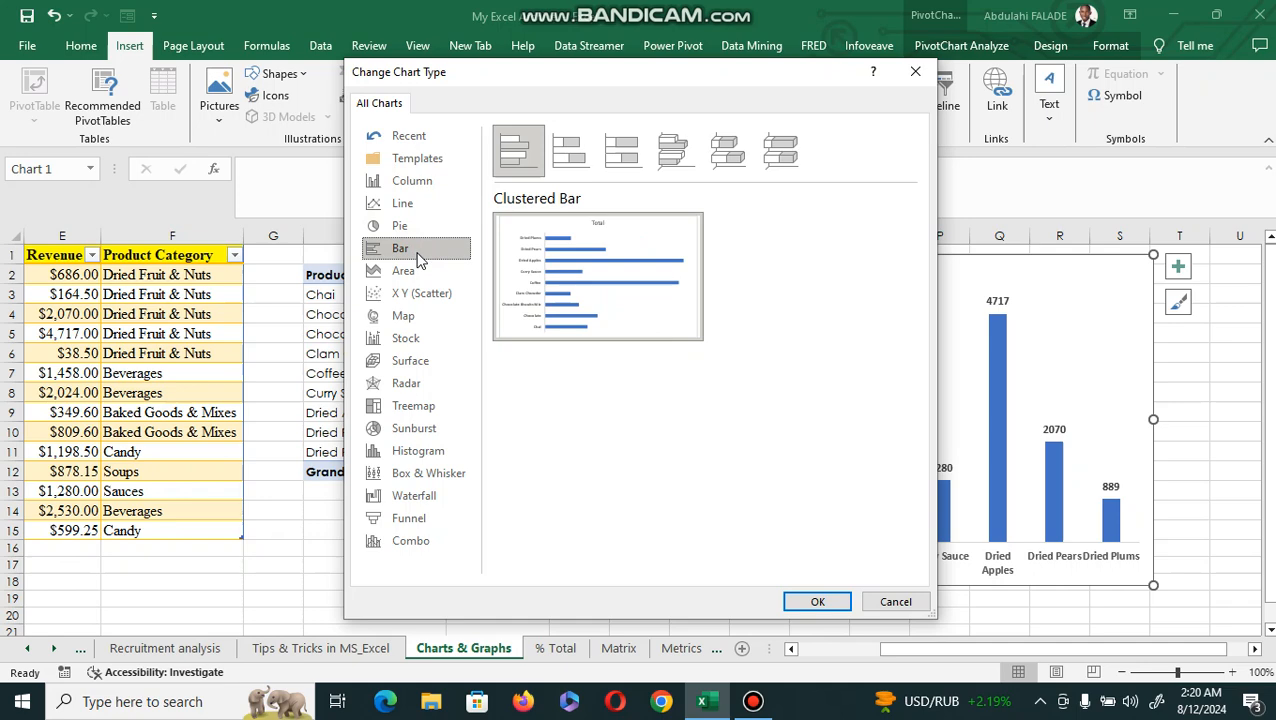
{"action": "left_click", "coordinate": [815, 601]}
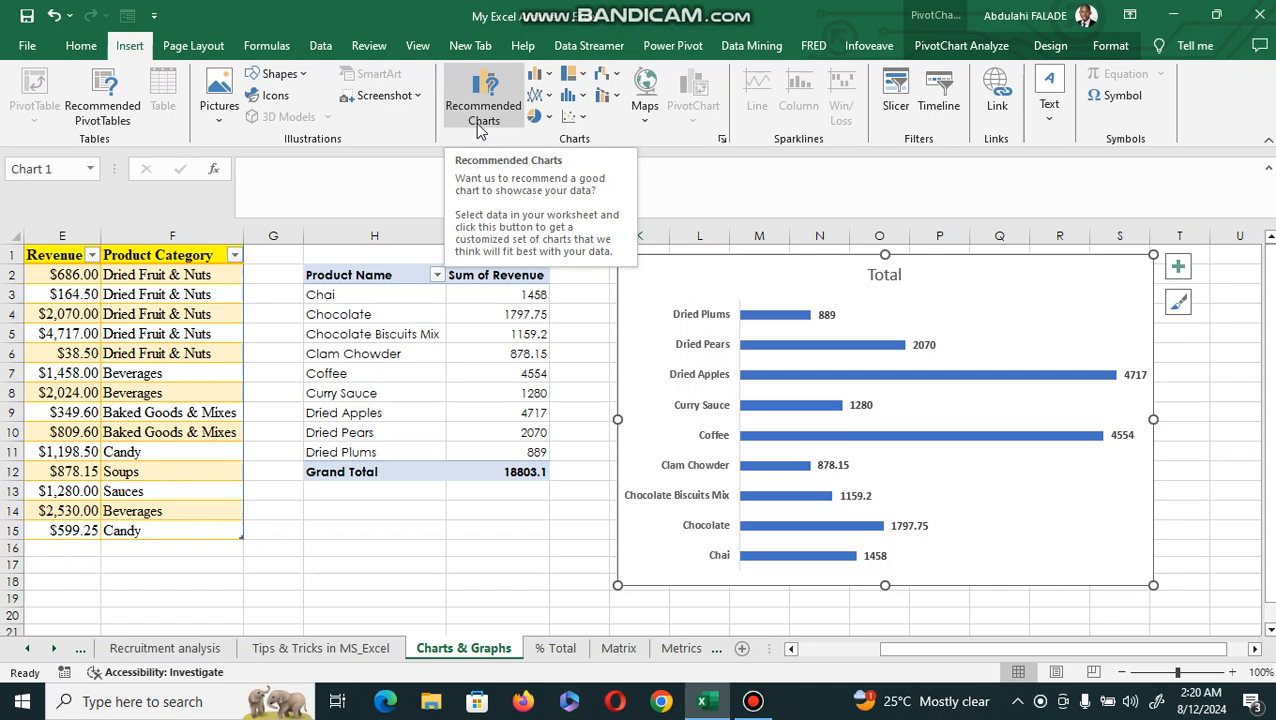
Sort the PivotTable's Sum of Revenue values from smallest to largest.
{"action": "left_click", "coordinate": [512, 300]}
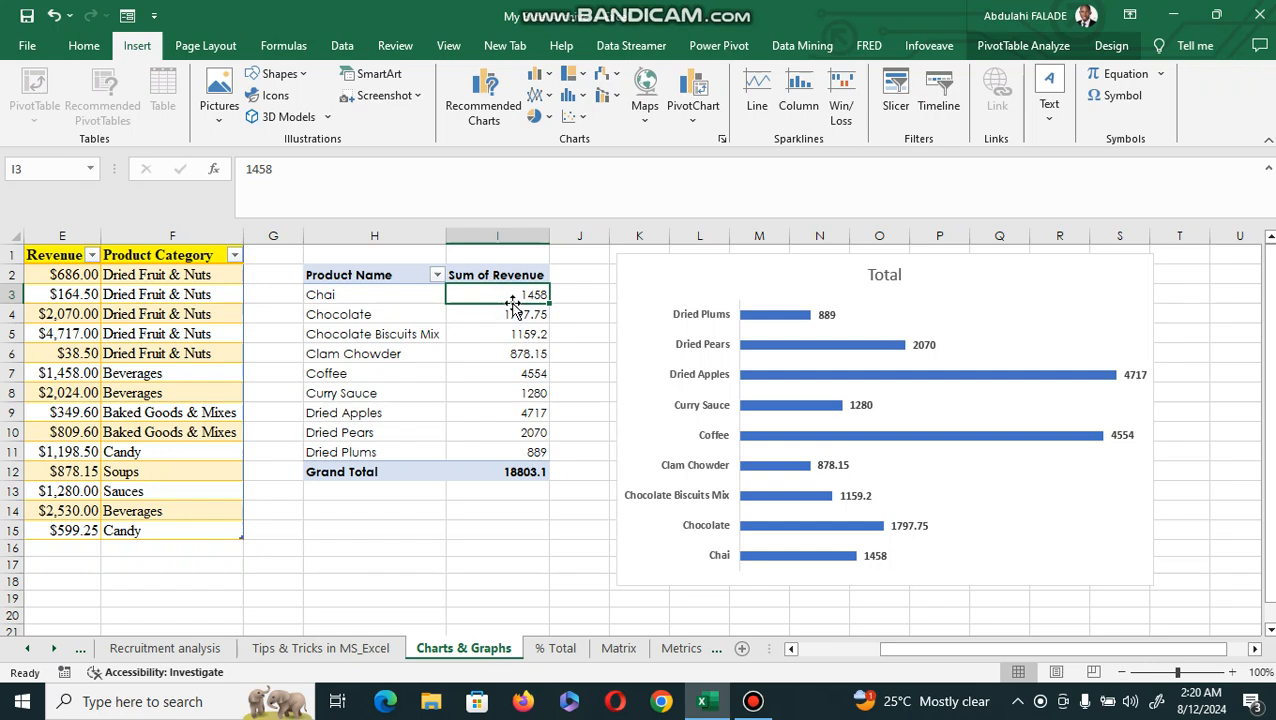
{"action": "right_click", "coordinate": [513, 300]}
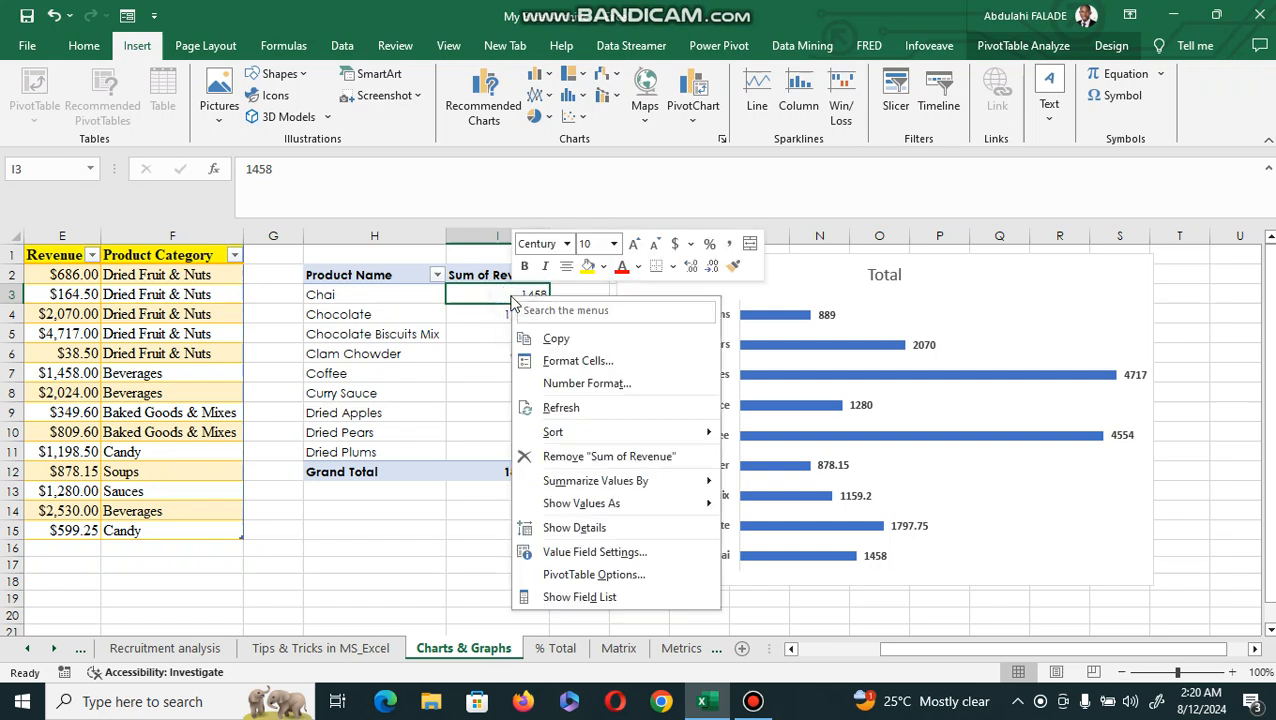
{"action": "mouse_move", "coordinate": [645, 435]}
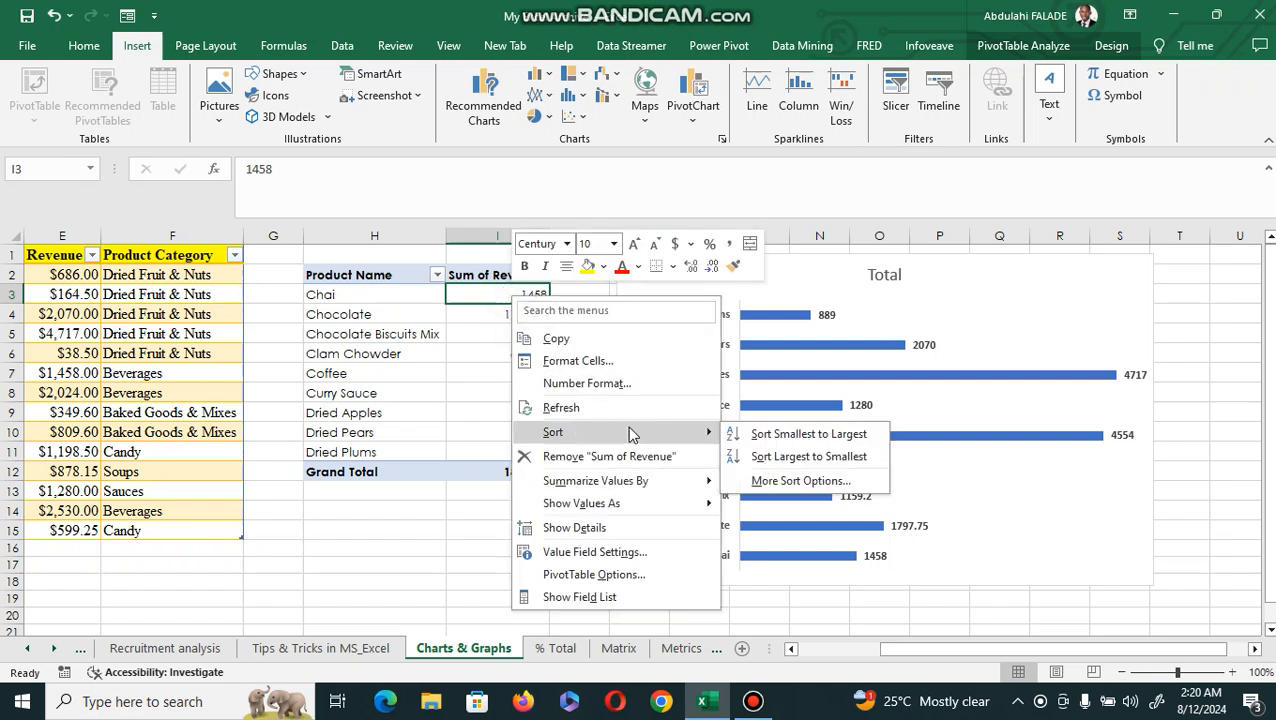
{"action": "left_click", "coordinate": [818, 432]}
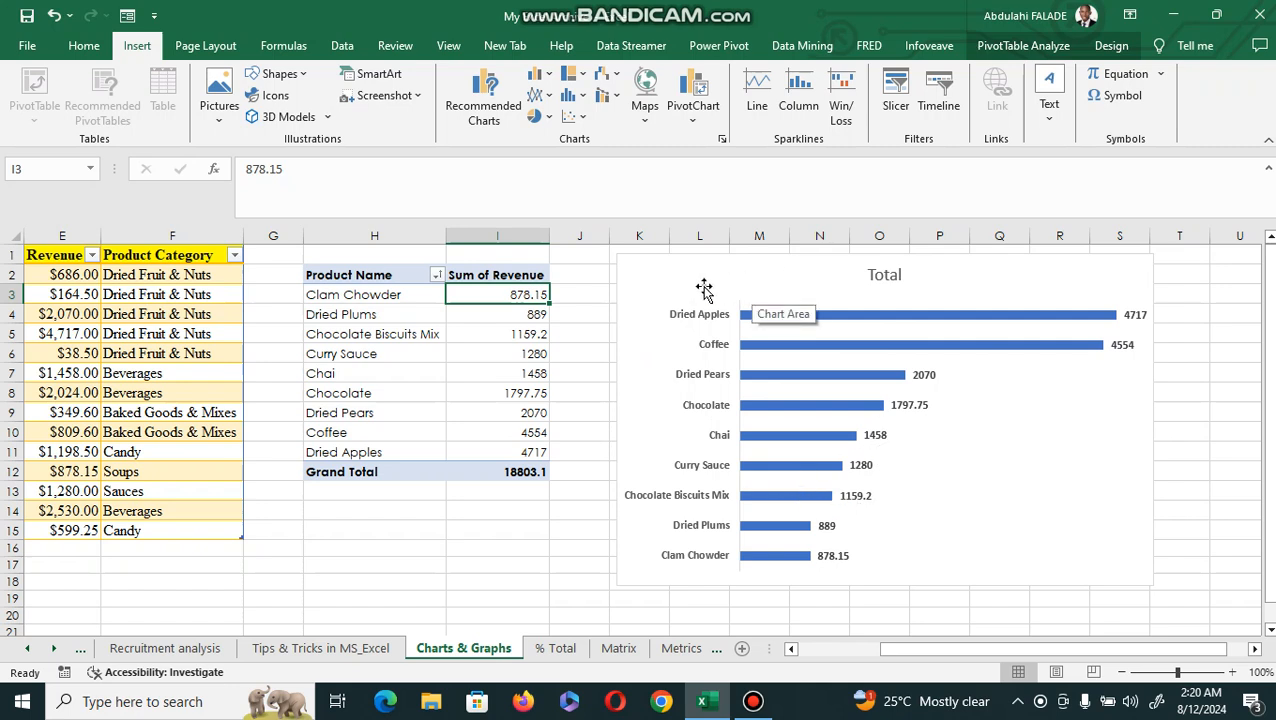
Format the chart's data series fill so that colors vary by point.
{"action": "left_click", "coordinate": [1008, 320]}
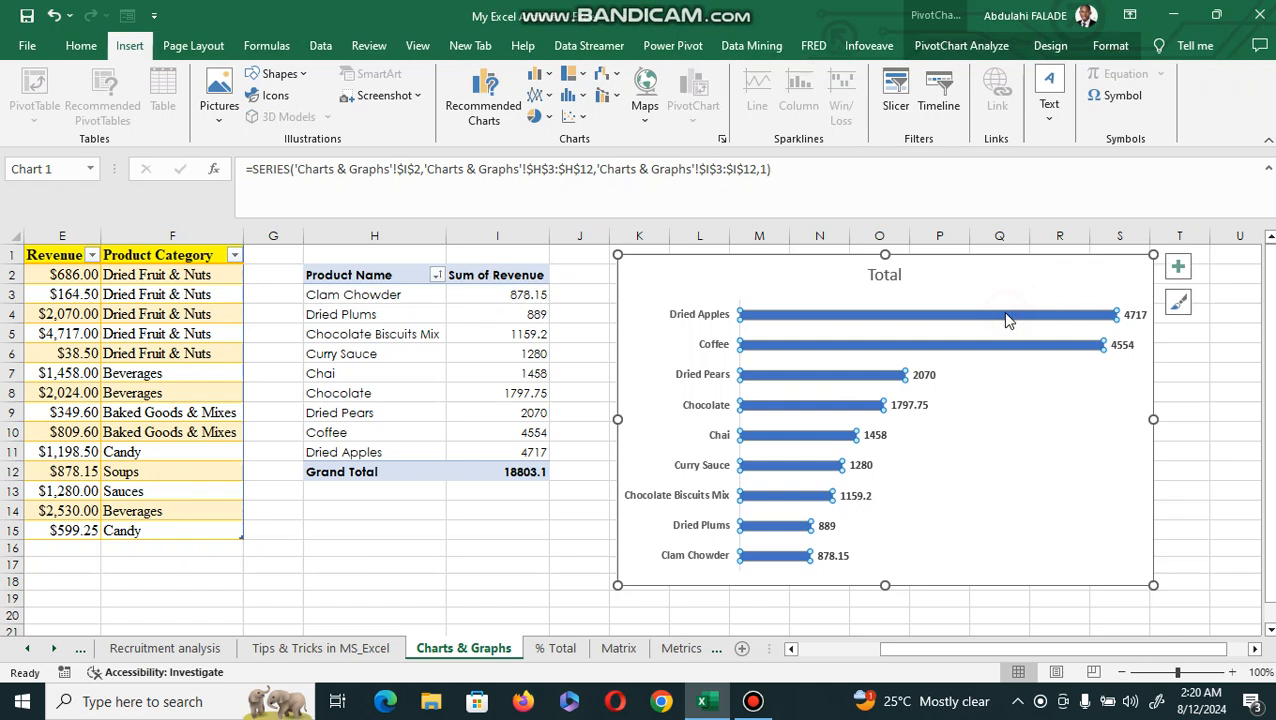
{"action": "right_click", "coordinate": [1008, 320]}
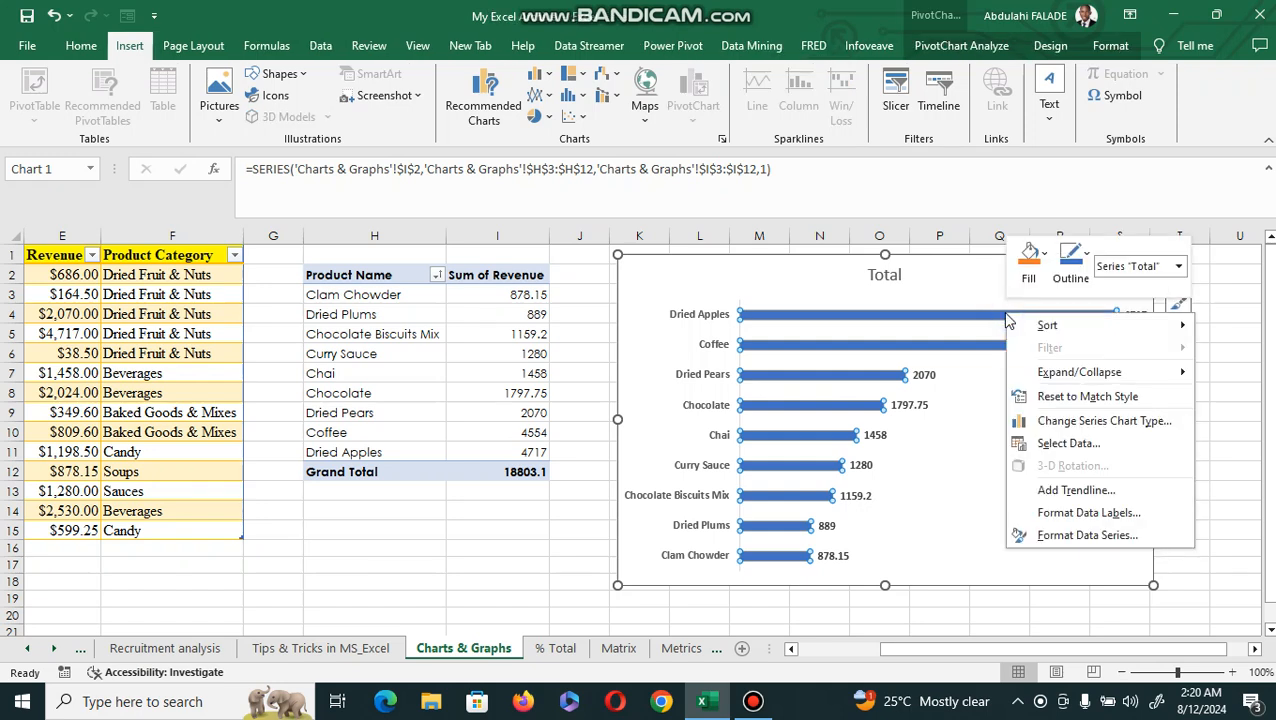
{"action": "left_click", "coordinate": [988, 318]}
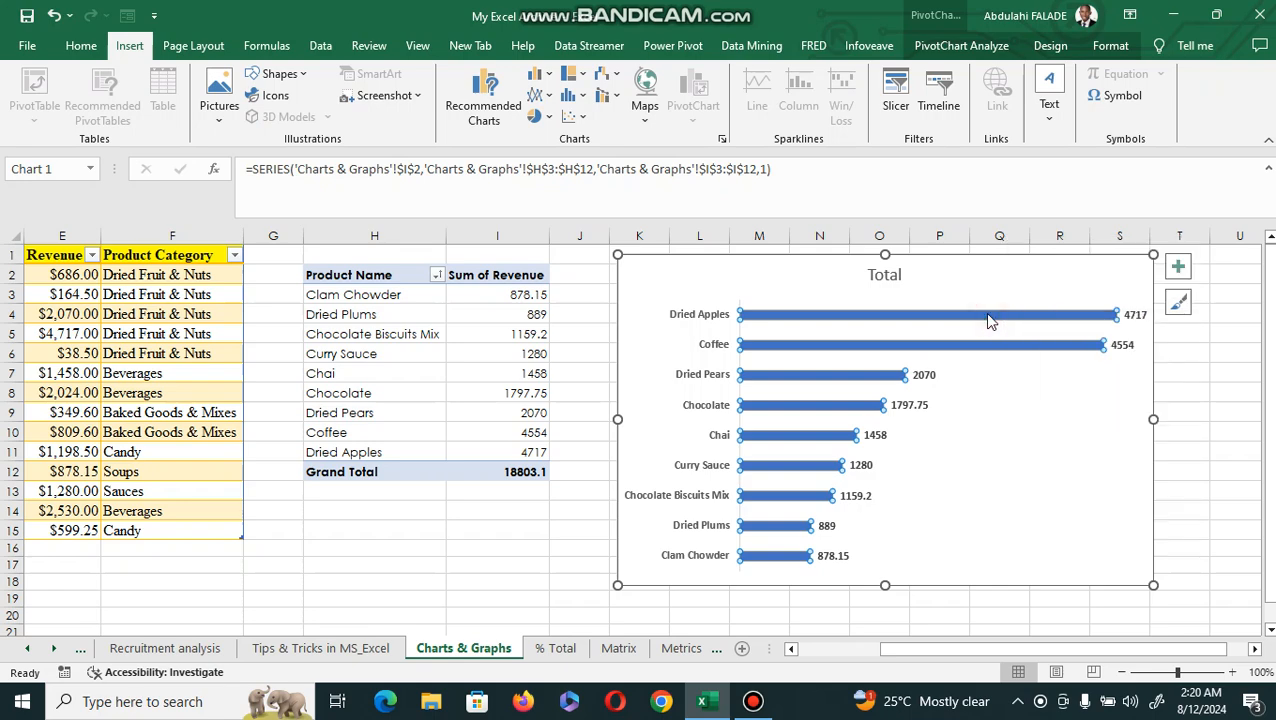
{"action": "key", "text": "ctrl+1"}
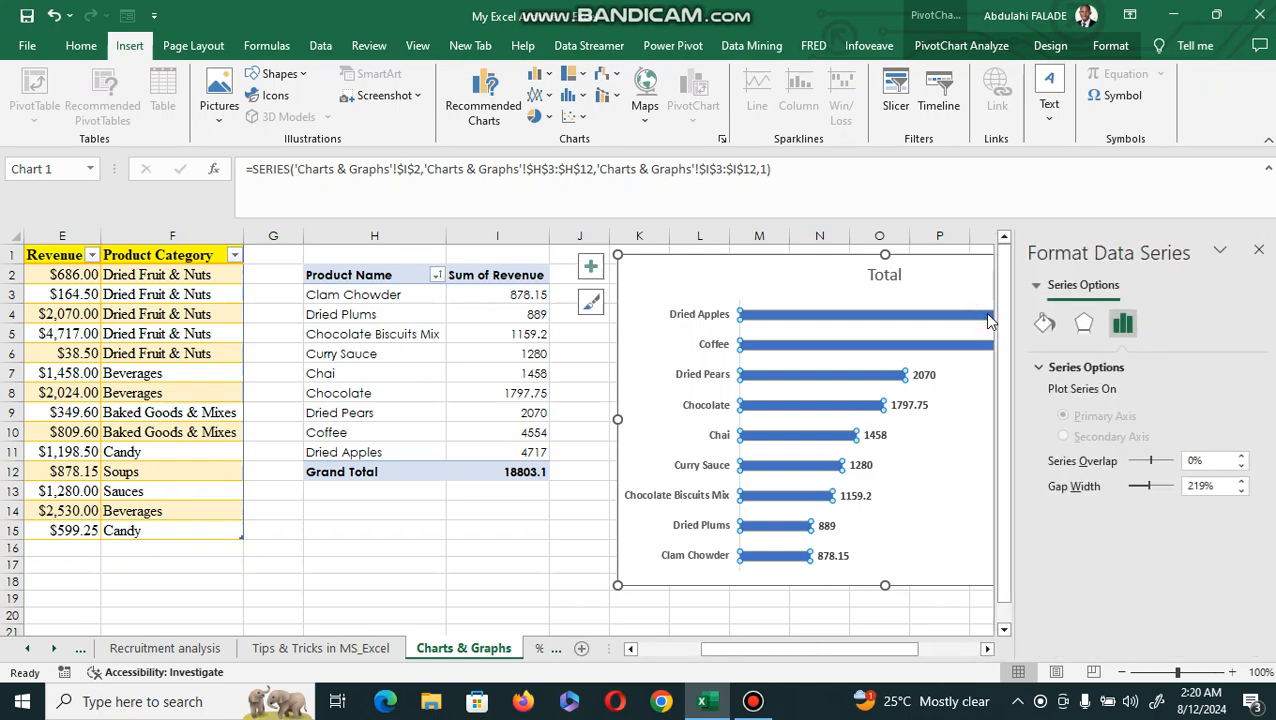
{"action": "left_click", "coordinate": [1044, 322]}
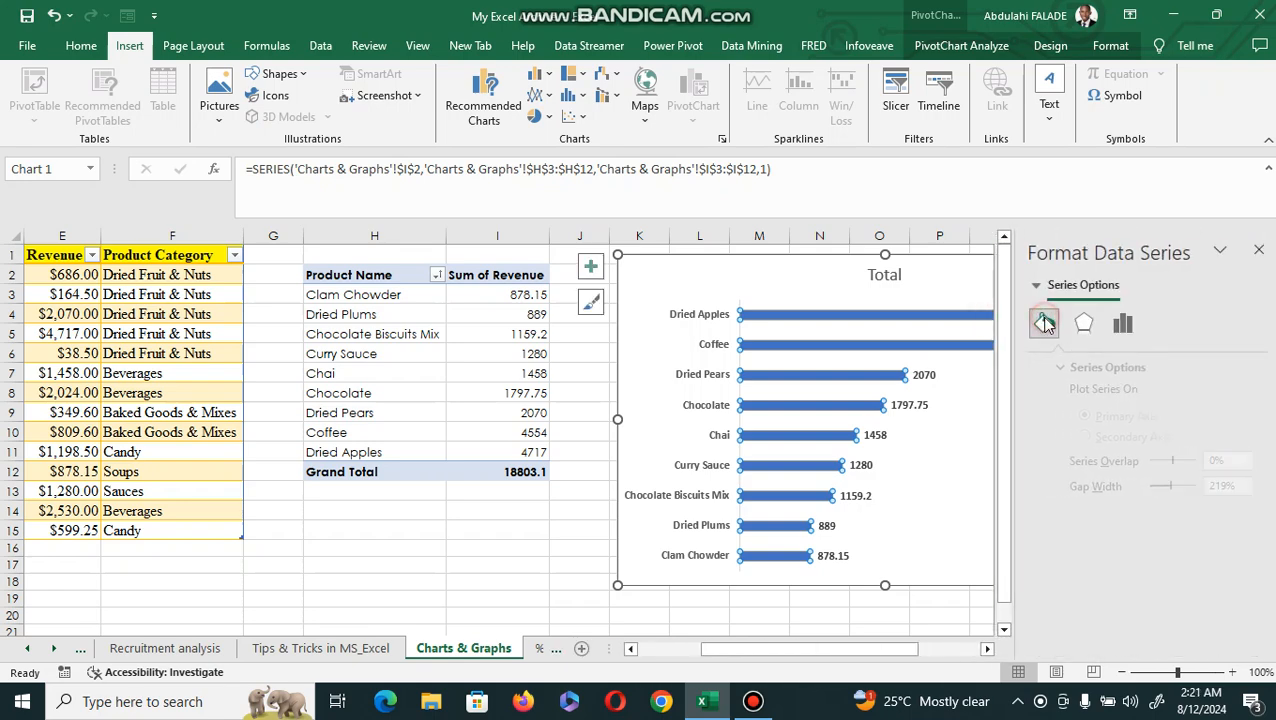
{"action": "left_click", "coordinate": [988, 650]}
{"action": "left_click", "coordinate": [988, 650]}
{"action": "left_click", "coordinate": [988, 650]}
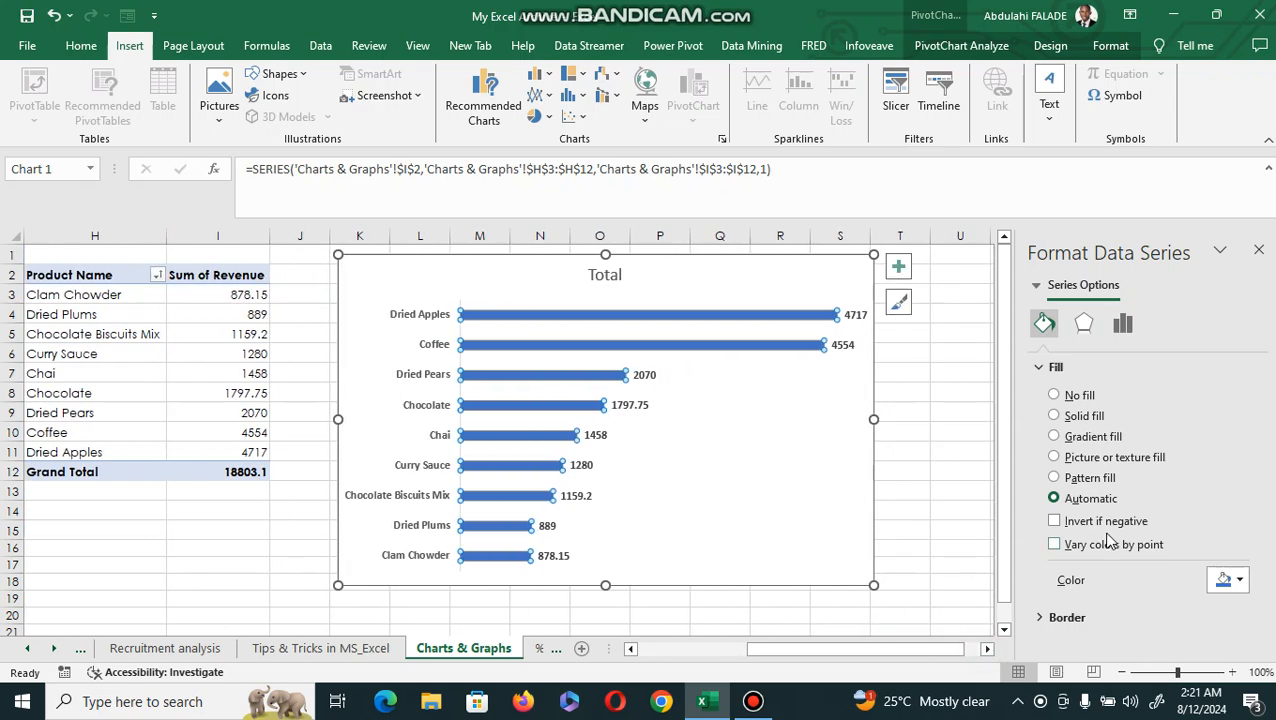
{"action": "left_click", "coordinate": [1054, 544]}
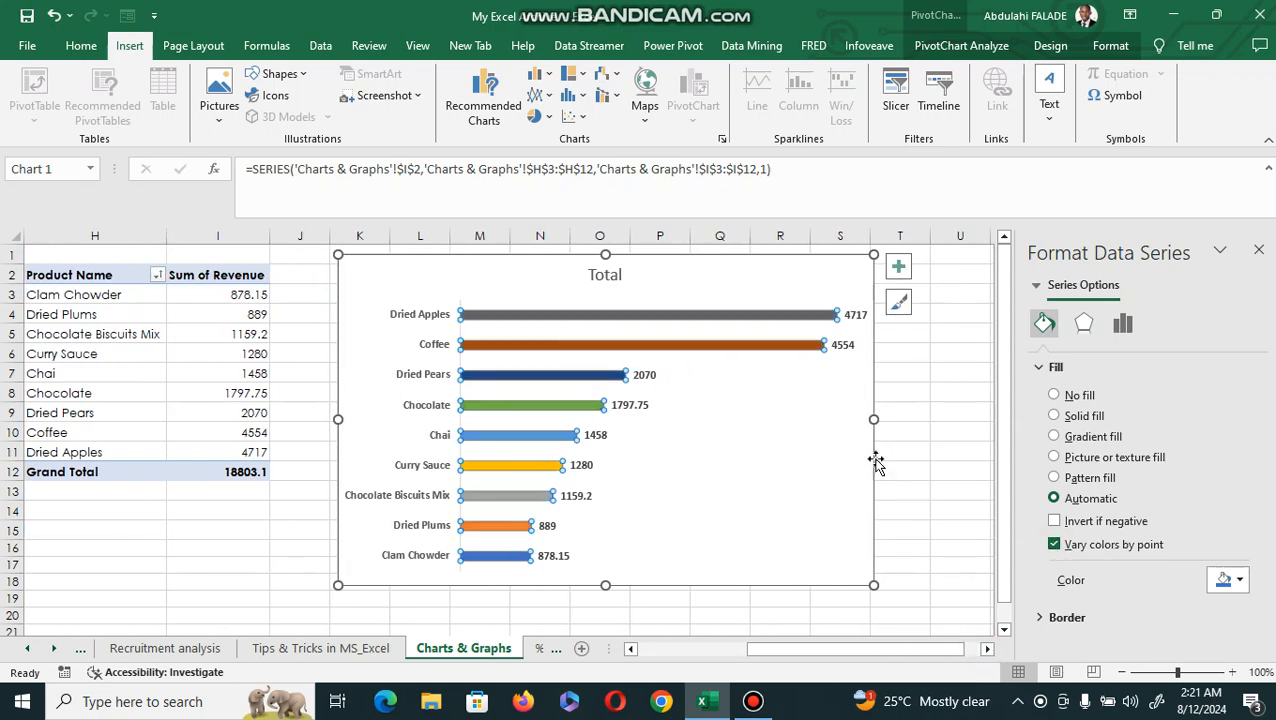
{"action": "left_click", "coordinate": [784, 470]}
{"action": "left_click", "coordinate": [912, 390]}
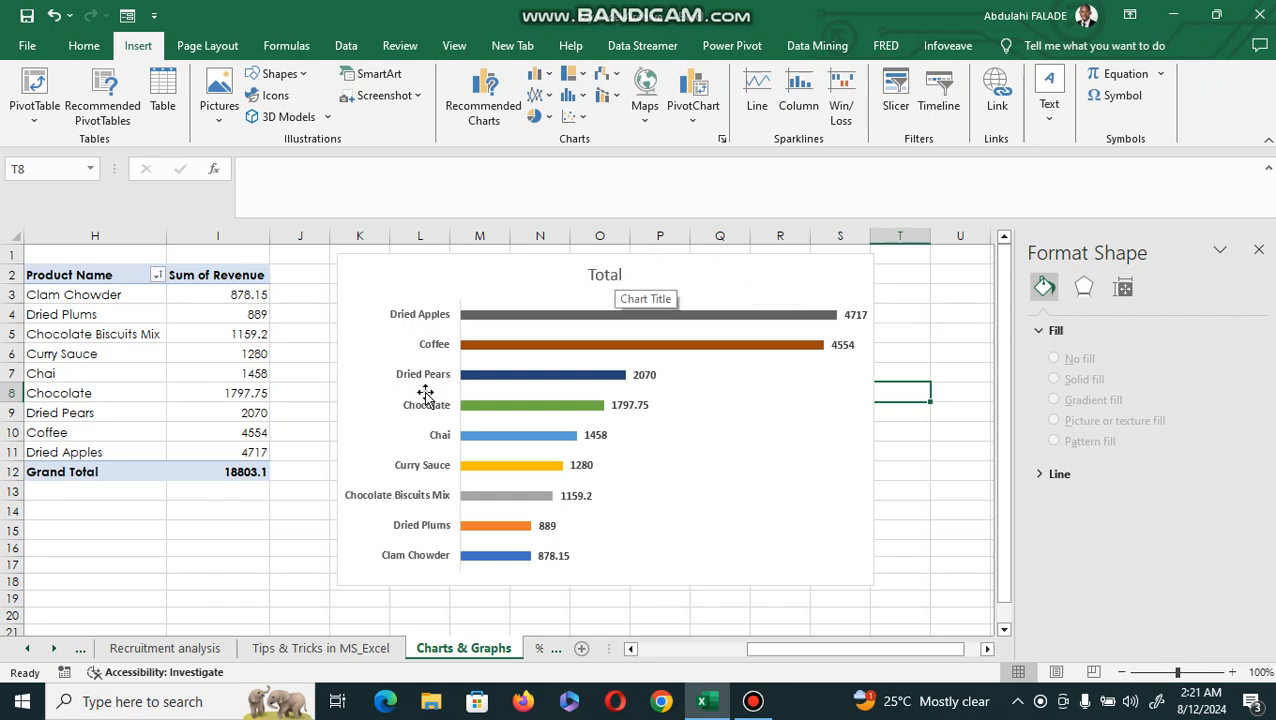
Format the chart's product name axis labels as bold, 10.5 pt, with the Automatic black font color.
{"action": "left_click", "coordinate": [420, 314]}
{"action": "left_click", "coordinate": [420, 316]}
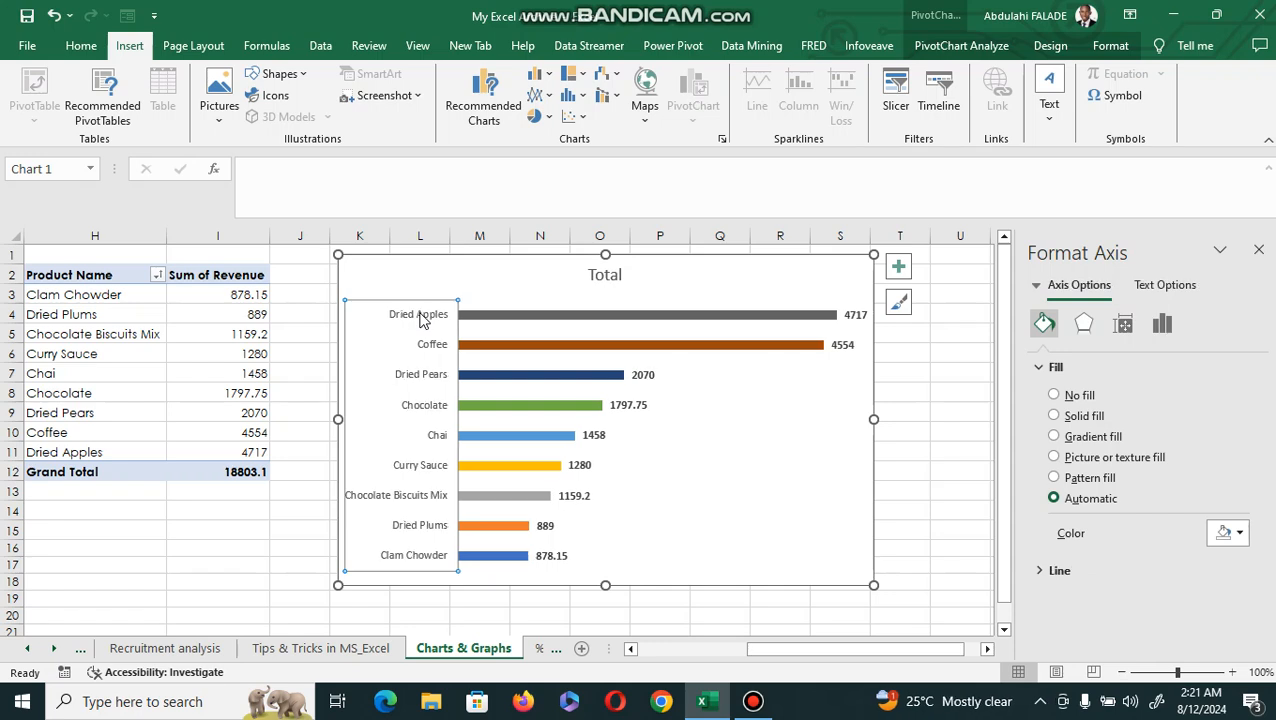
{"action": "key", "text": "ctrl+b"}
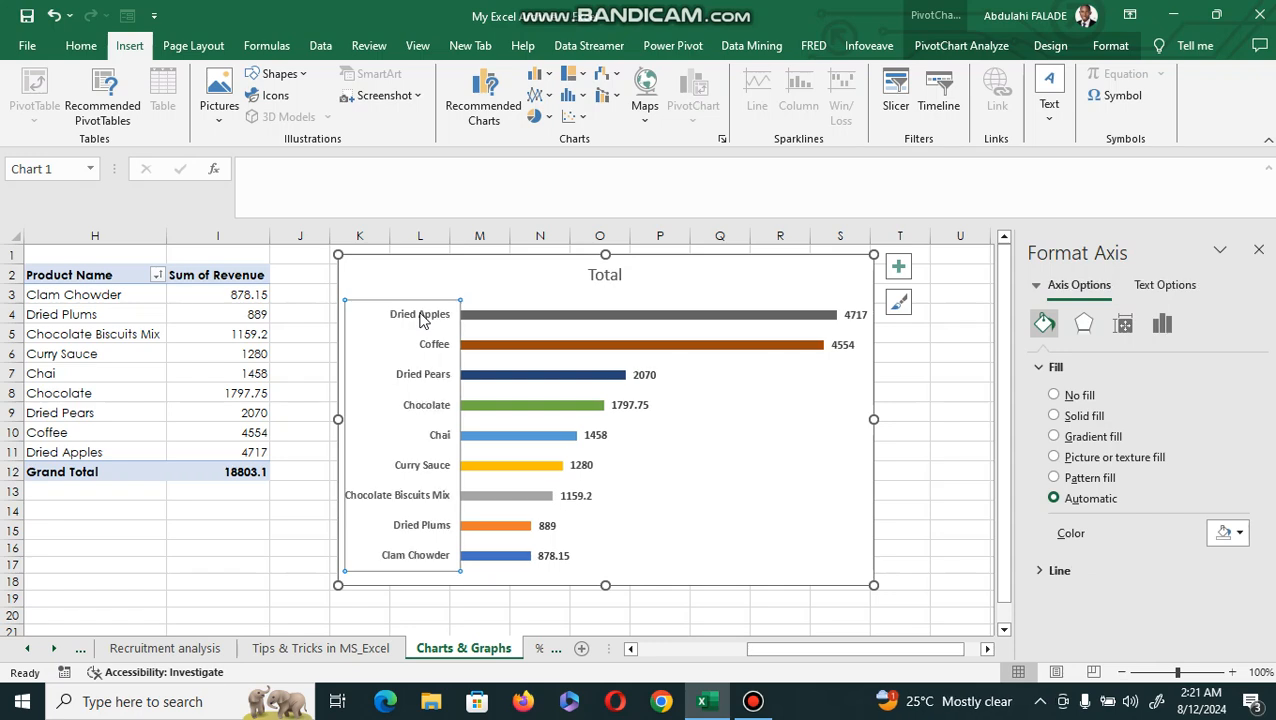
{"action": "left_click", "coordinate": [85, 52]}
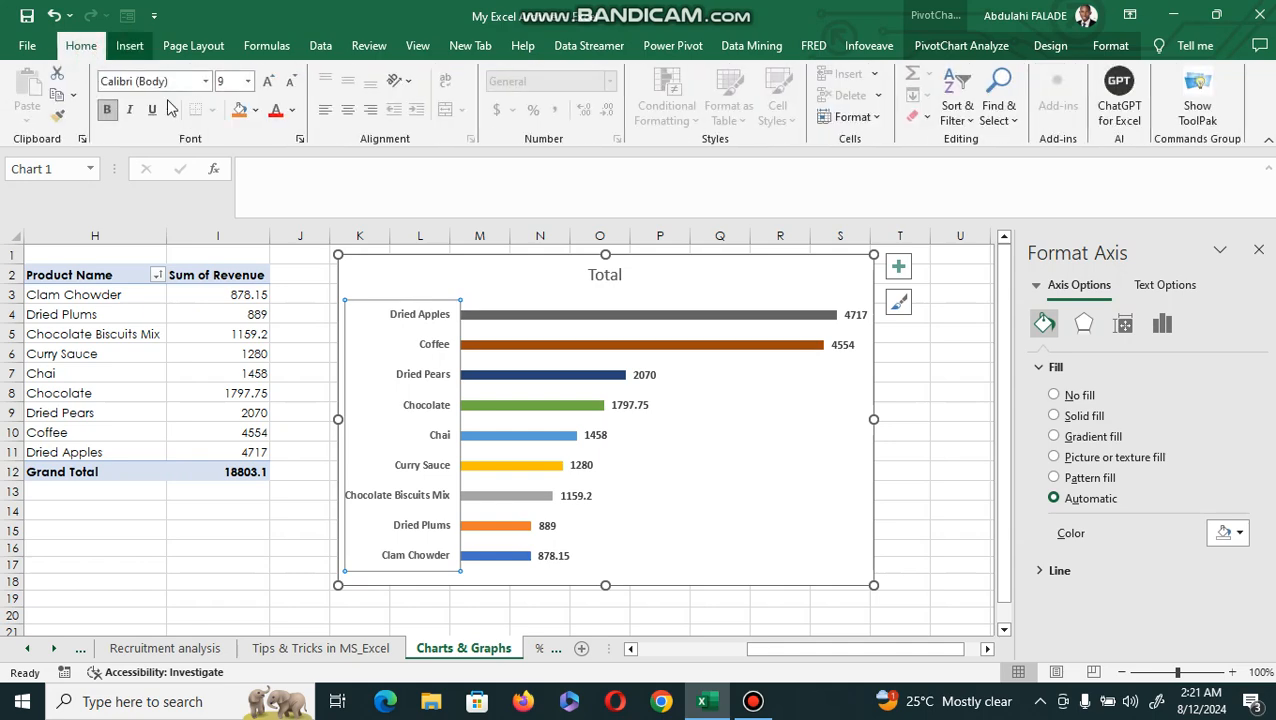
{"action": "left_click", "coordinate": [105, 109]}
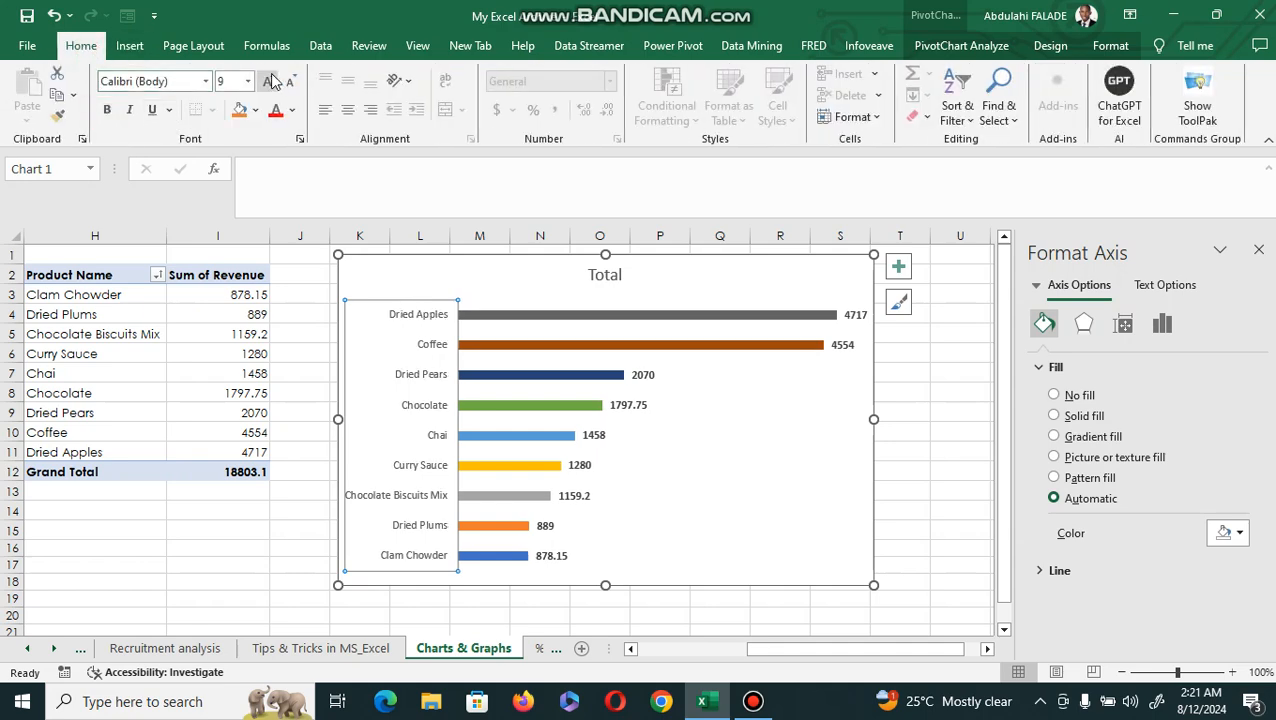
{"action": "left_click", "coordinate": [268, 81]}
{"action": "left_click", "coordinate": [268, 81]}
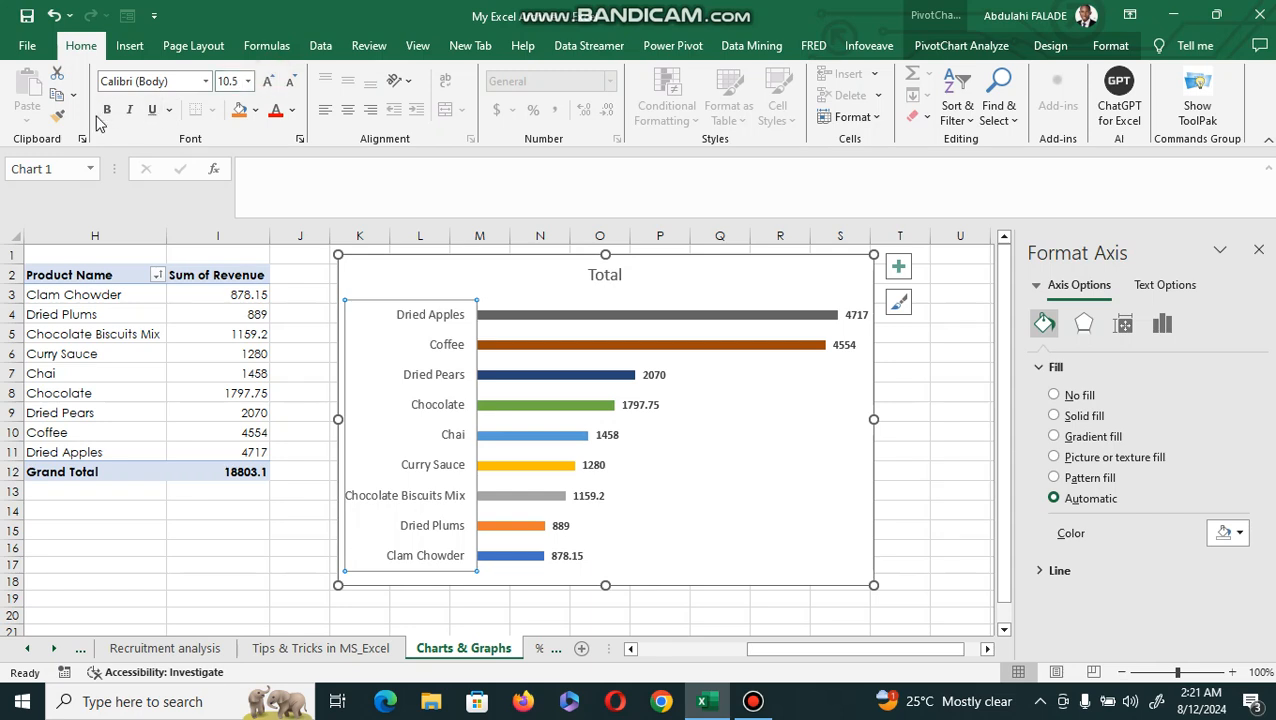
{"action": "left_click", "coordinate": [107, 109]}
{"action": "left_click", "coordinate": [293, 112]}
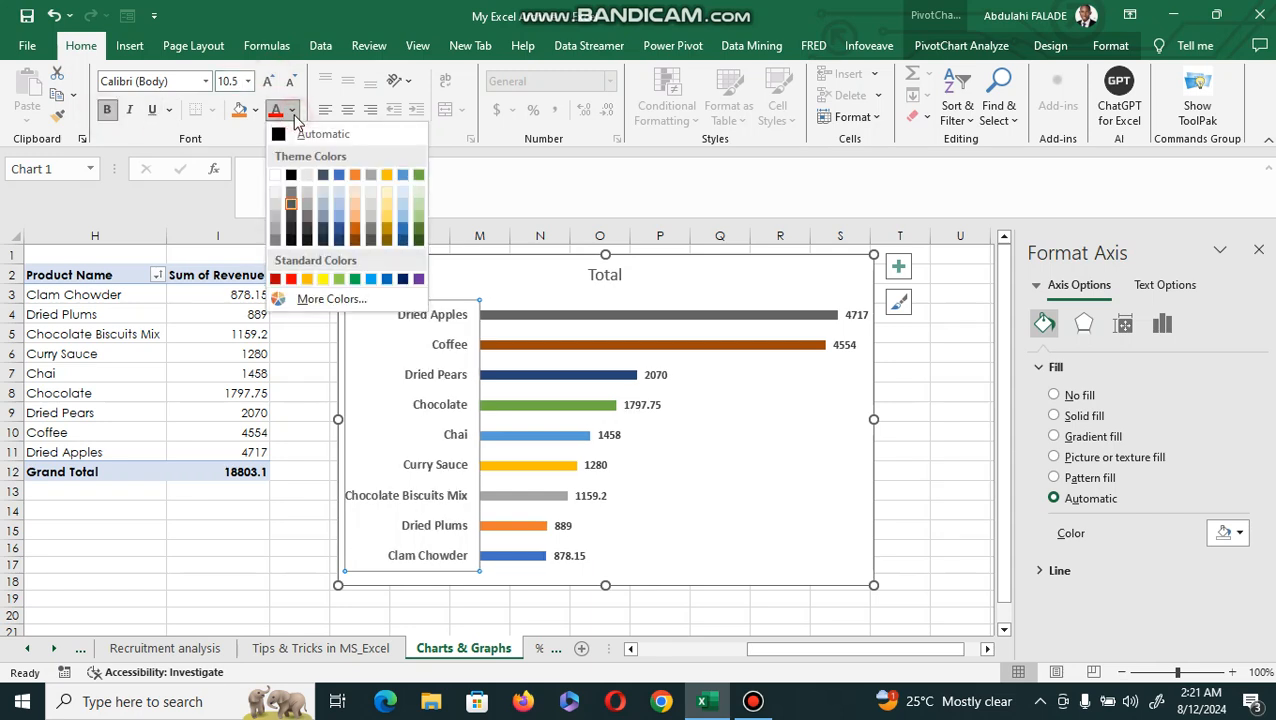
{"action": "left_click", "coordinate": [285, 135]}
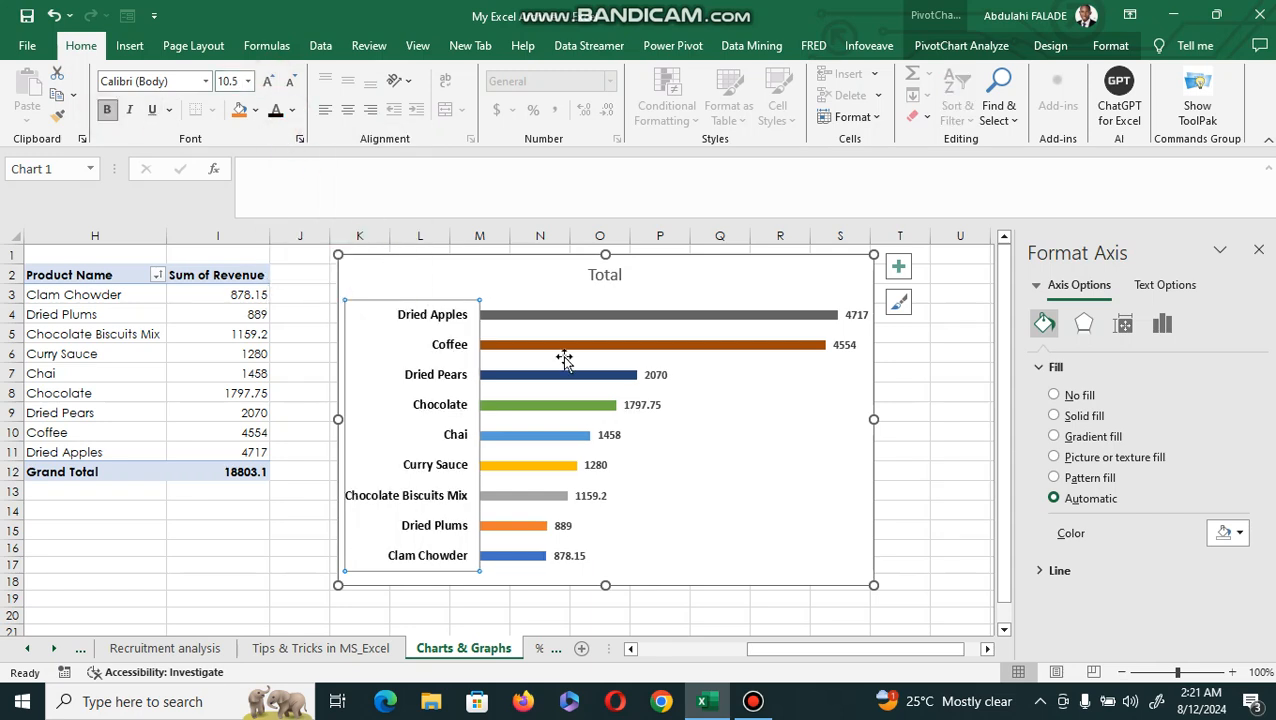
Replace the chart title with "Revenue by Product name".
{"action": "left_click", "coordinate": [651, 302]}
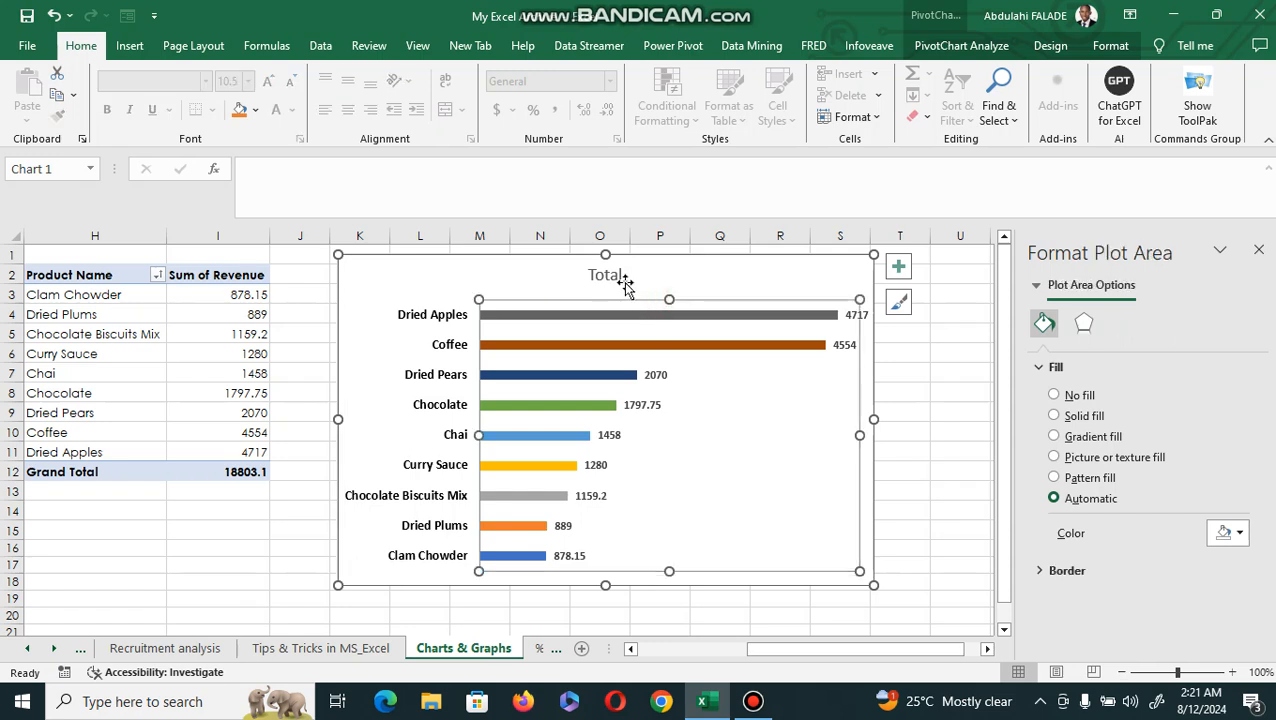
{"action": "left_click", "coordinate": [620, 278]}
{"action": "left_click", "coordinate": [624, 283]}
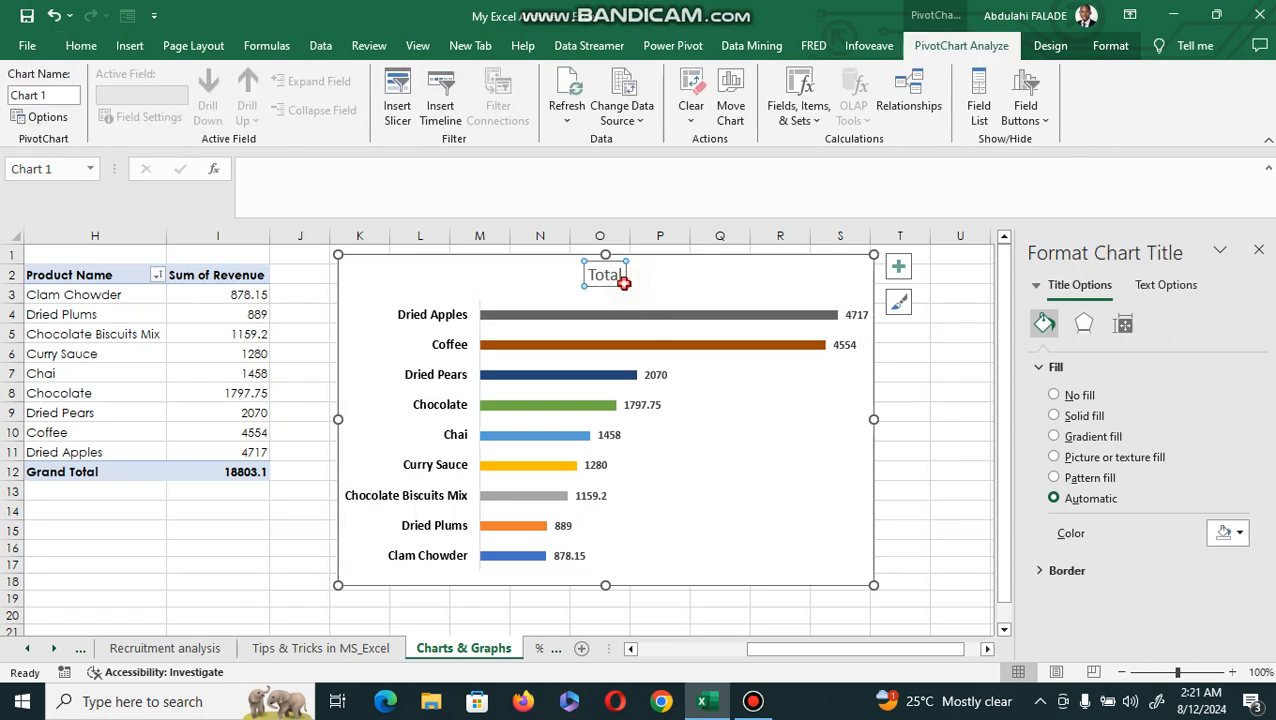
{"action": "left_click", "coordinate": [622, 280]}
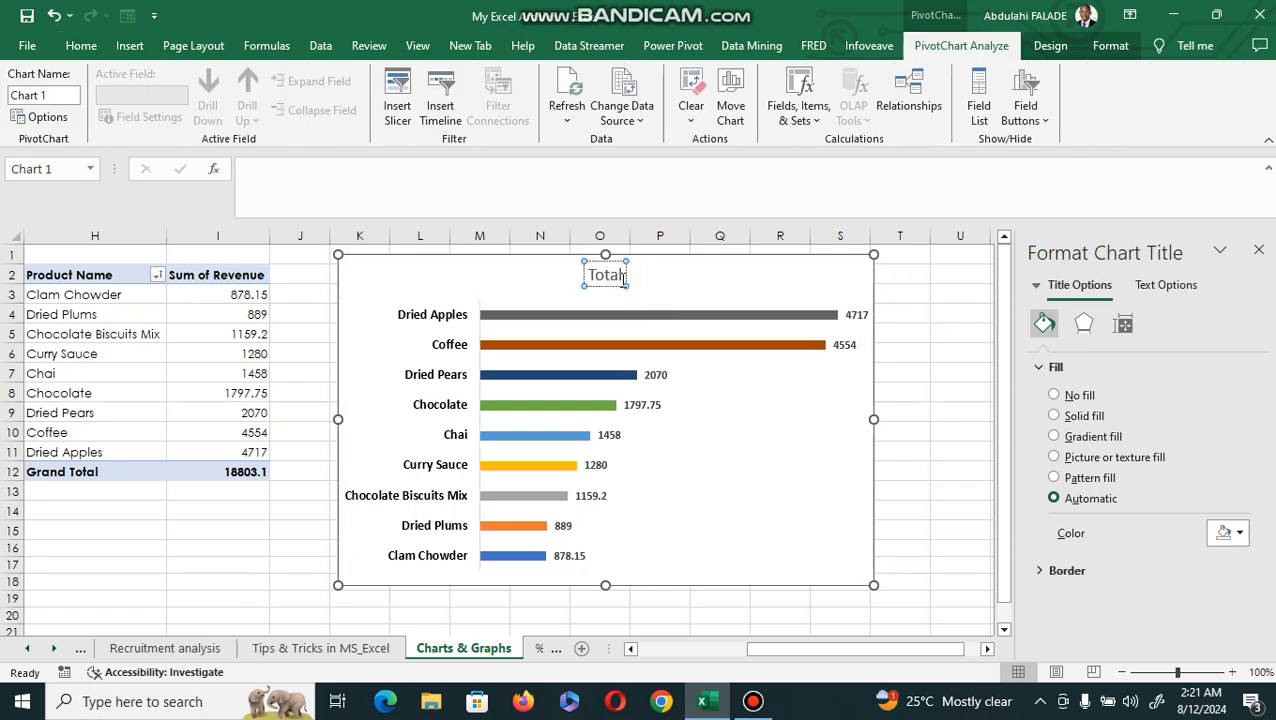
{"action": "key", "text": "BackSpace"}
{"action": "key", "text": "BackSpace"}
{"action": "key", "text": "BackSpace"}
{"action": "key", "text": "BackSpace"}
{"action": "key", "text": "BackSpace"}
{"action": "type", "text": "R"}
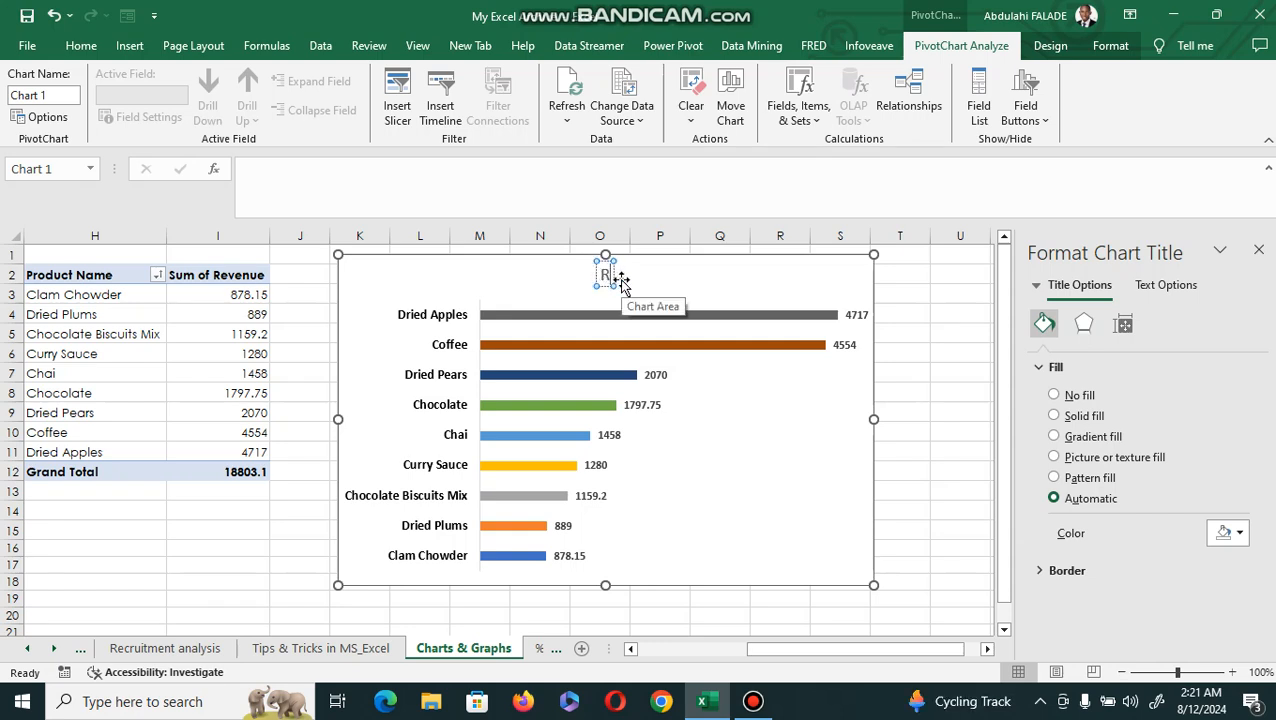
{"action": "type", "text": "evenue"}
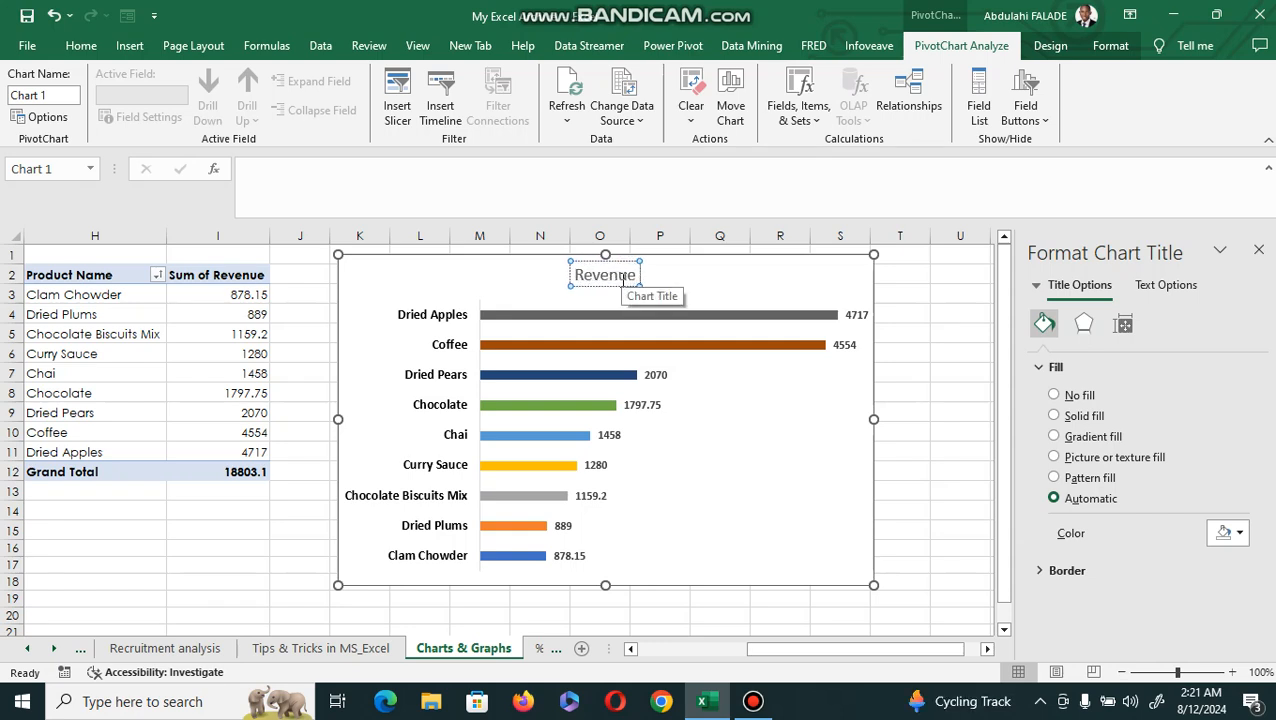
{"action": "type", "text": " by Pr"}
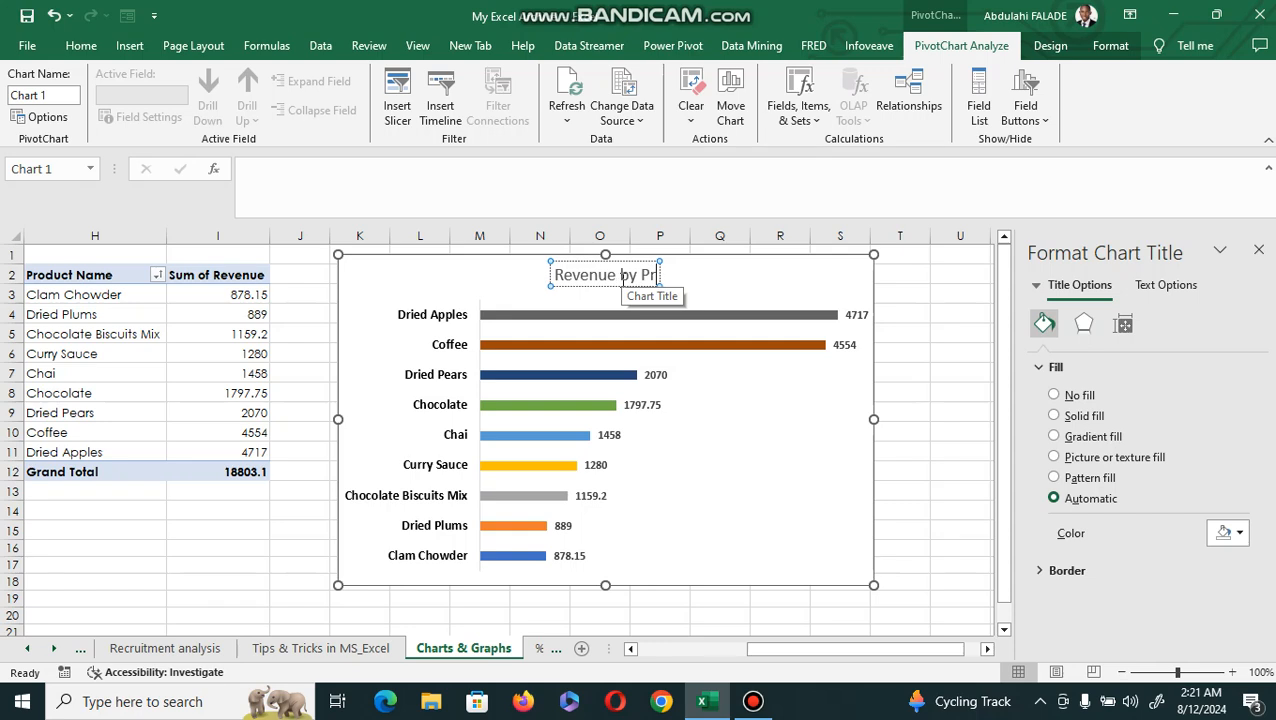
{"action": "type", "text": "oduct name"}
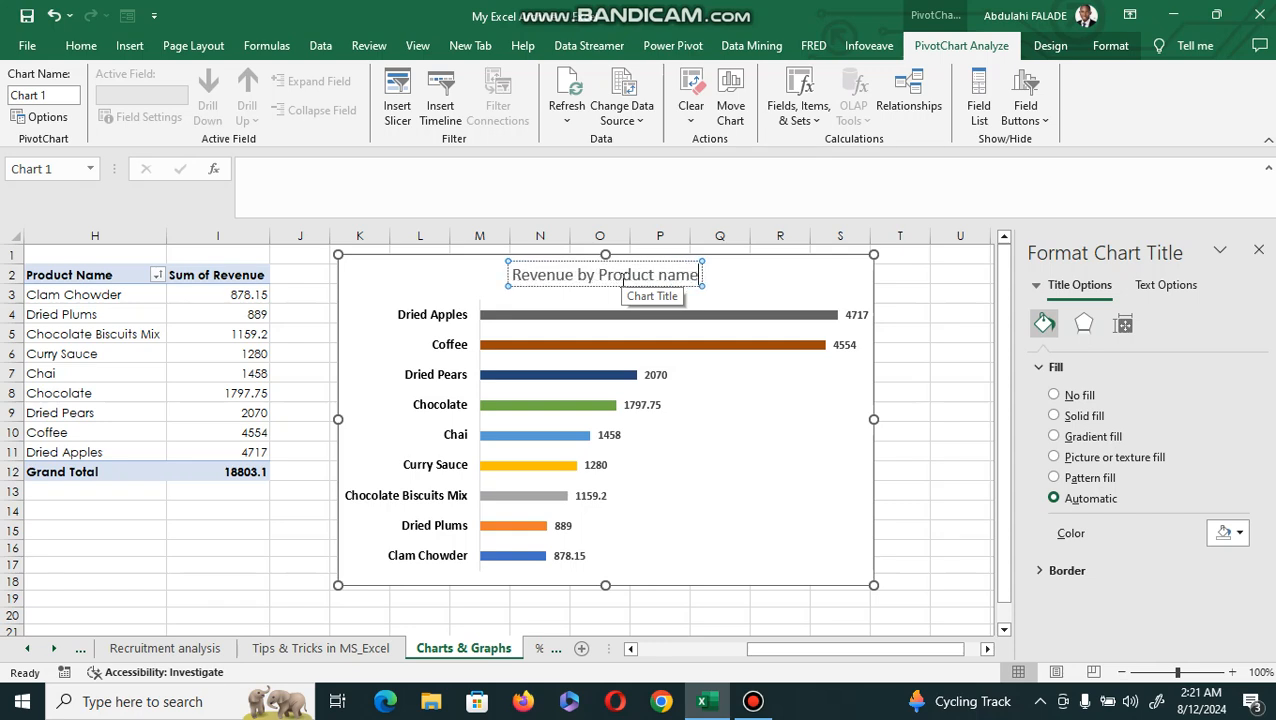
{"action": "left_click", "coordinate": [729, 282]}
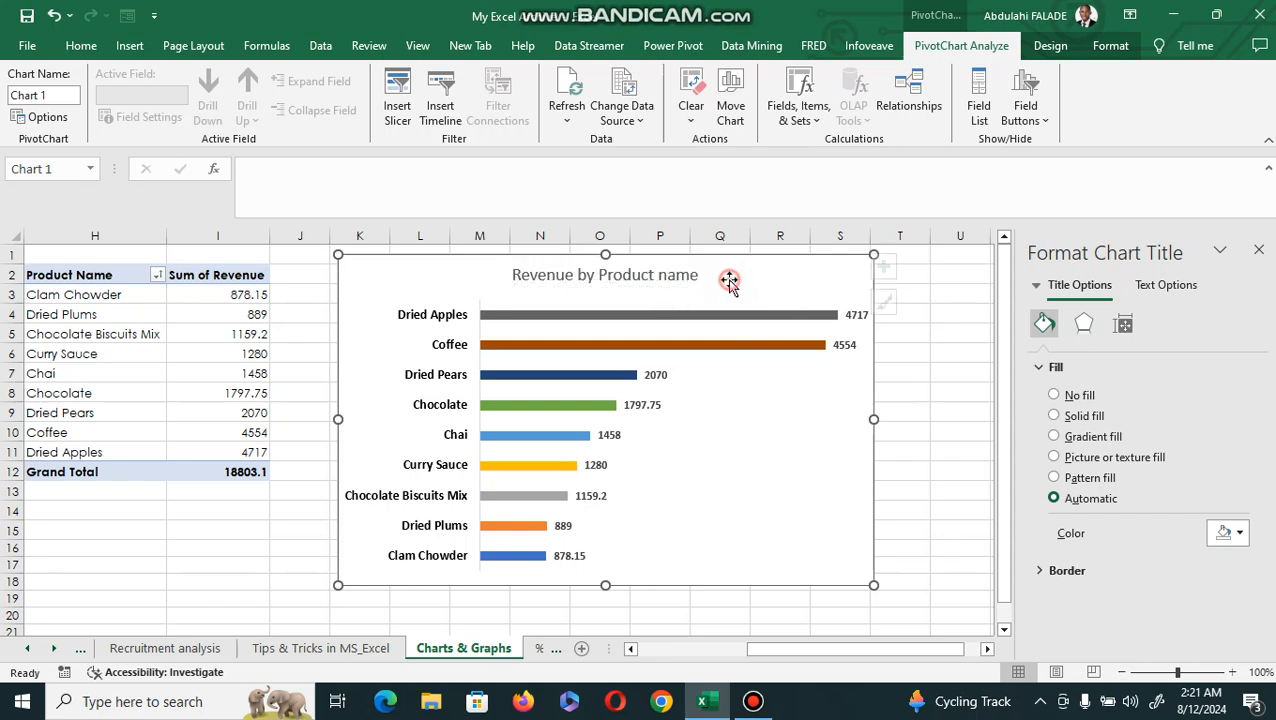
Make the whole chart title text bold.
{"action": "left_click", "coordinate": [700, 276]}
{"action": "left_click_drag", "start_coordinate": [700, 276], "coordinate": [500, 302]}
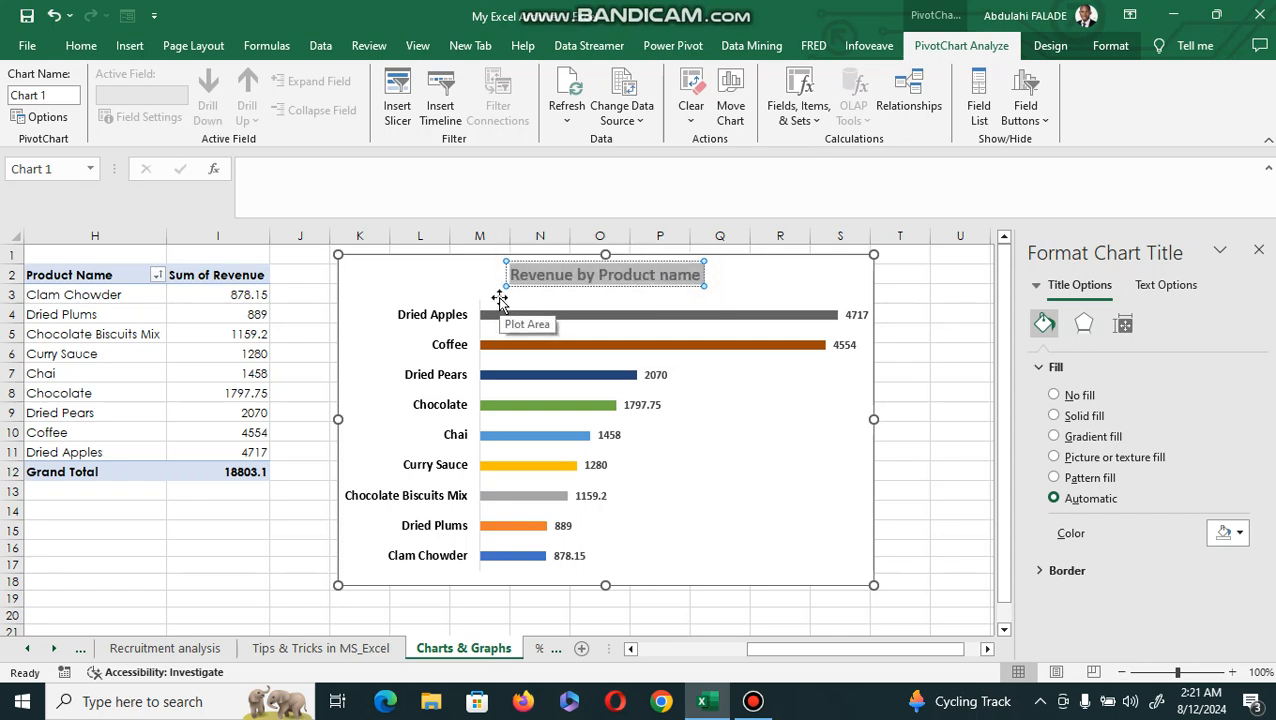
{"action": "left_click", "coordinate": [630, 295]}
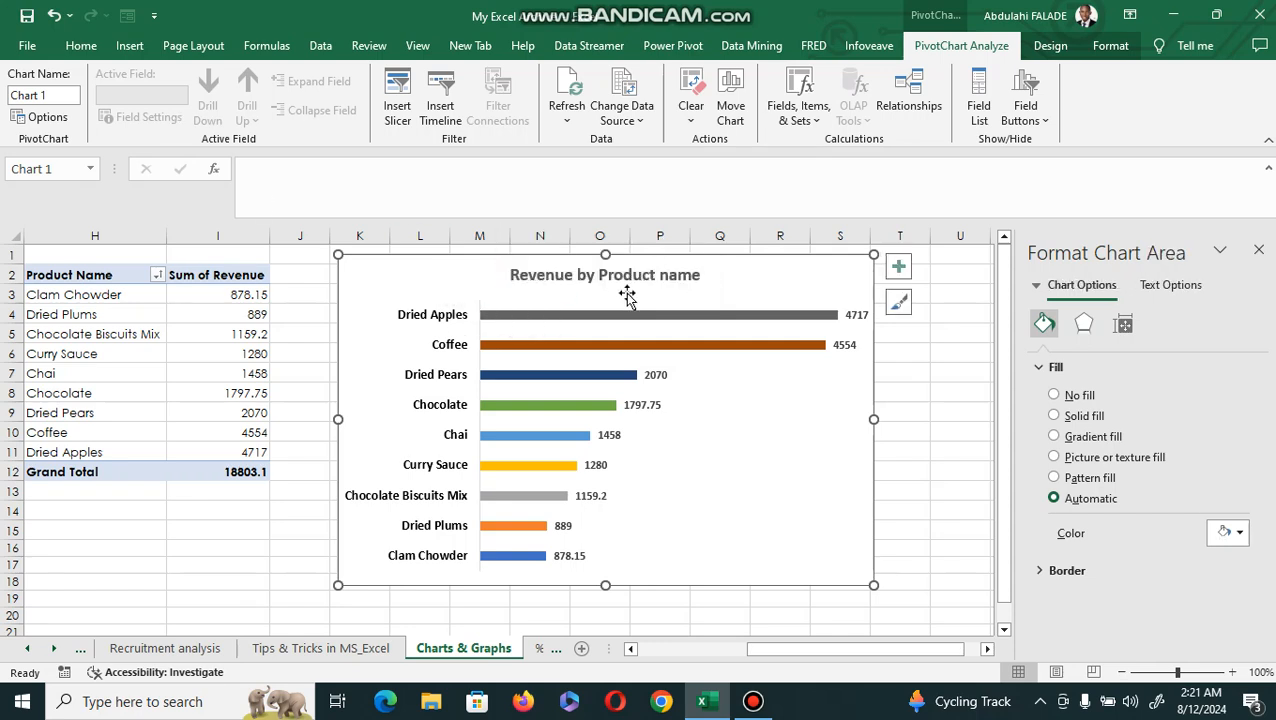
Fill only the Clam Chowder bar with the standard Green color.
{"action": "left_click", "coordinate": [619, 274]}
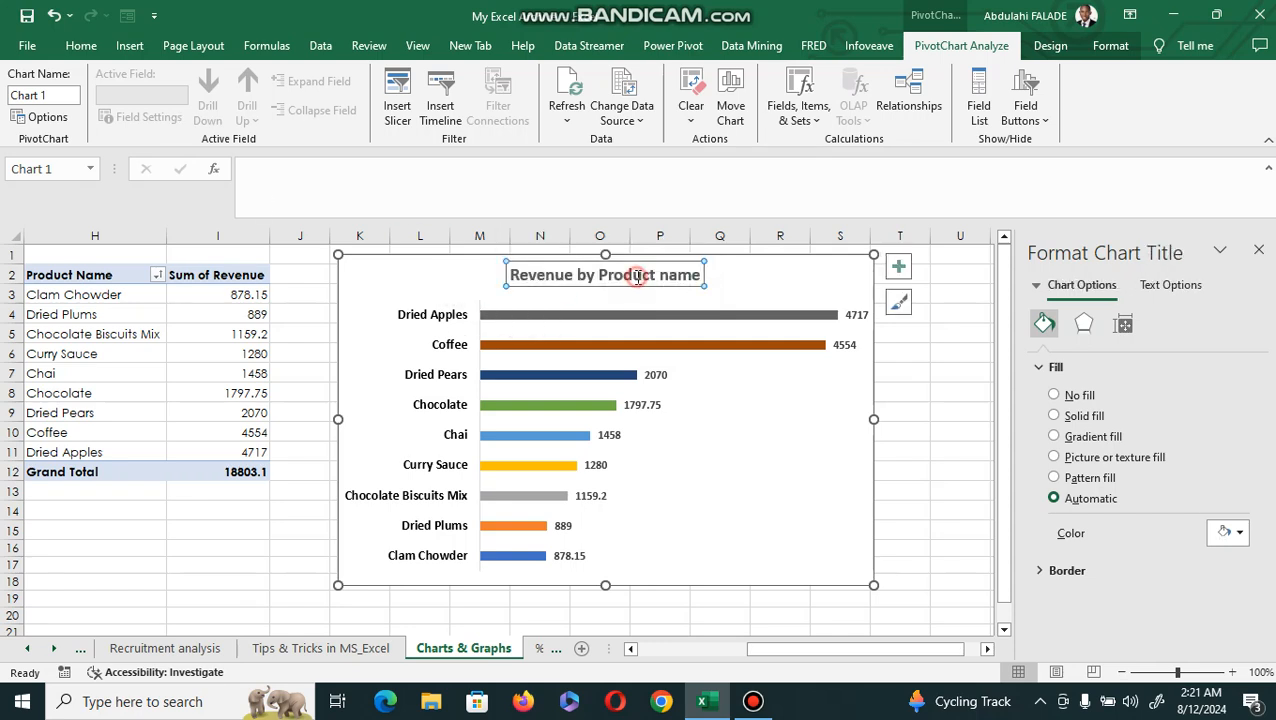
{"action": "left_click", "coordinate": [874, 455]}
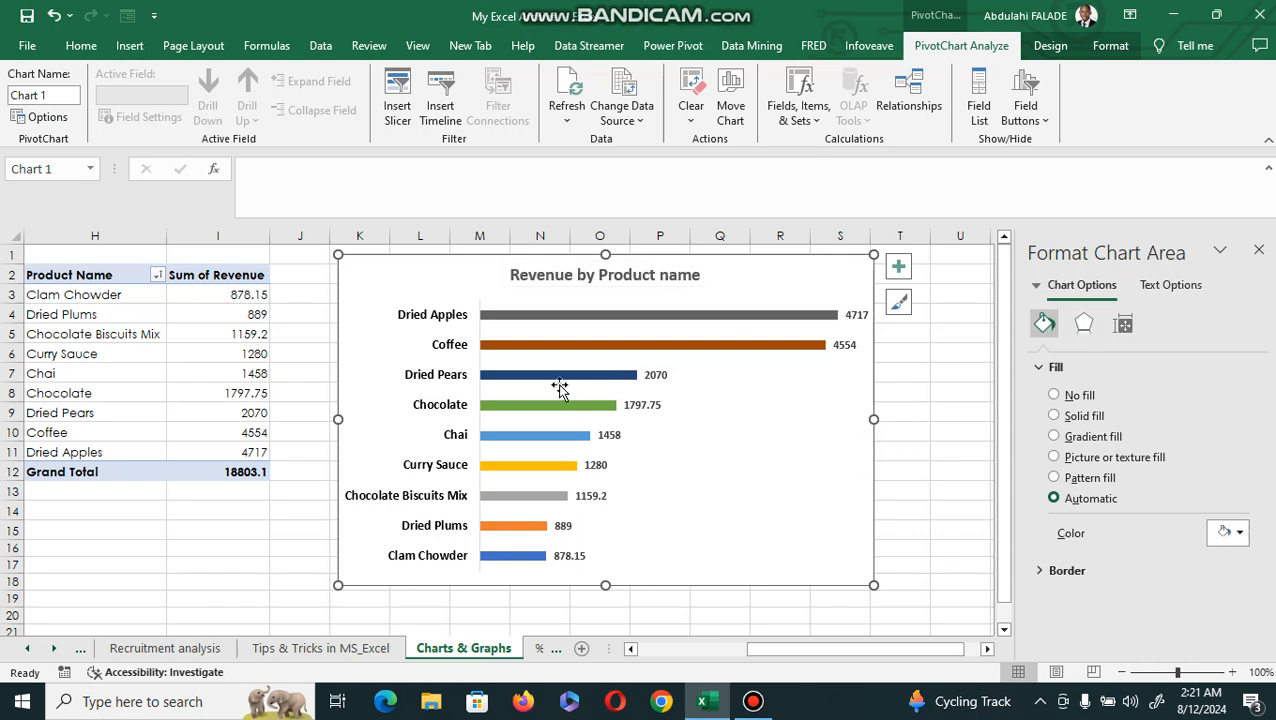
{"action": "left_click", "coordinate": [514, 556]}
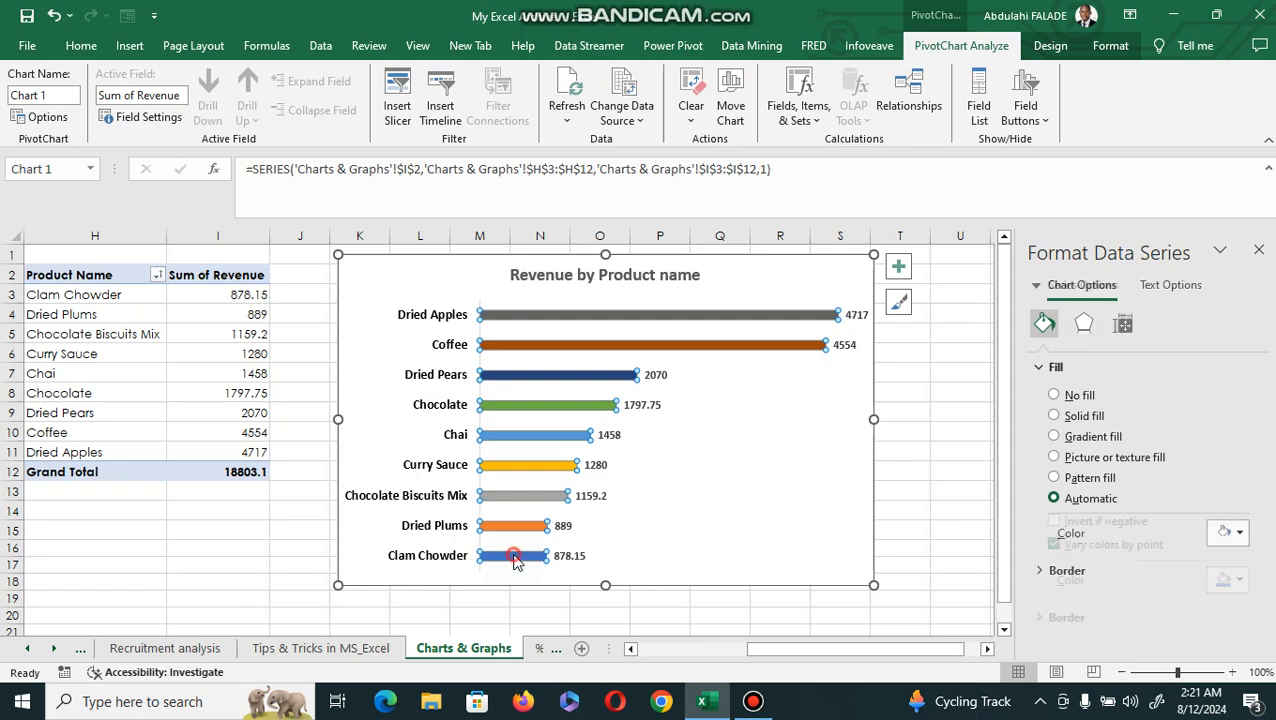
{"action": "left_click", "coordinate": [514, 556]}
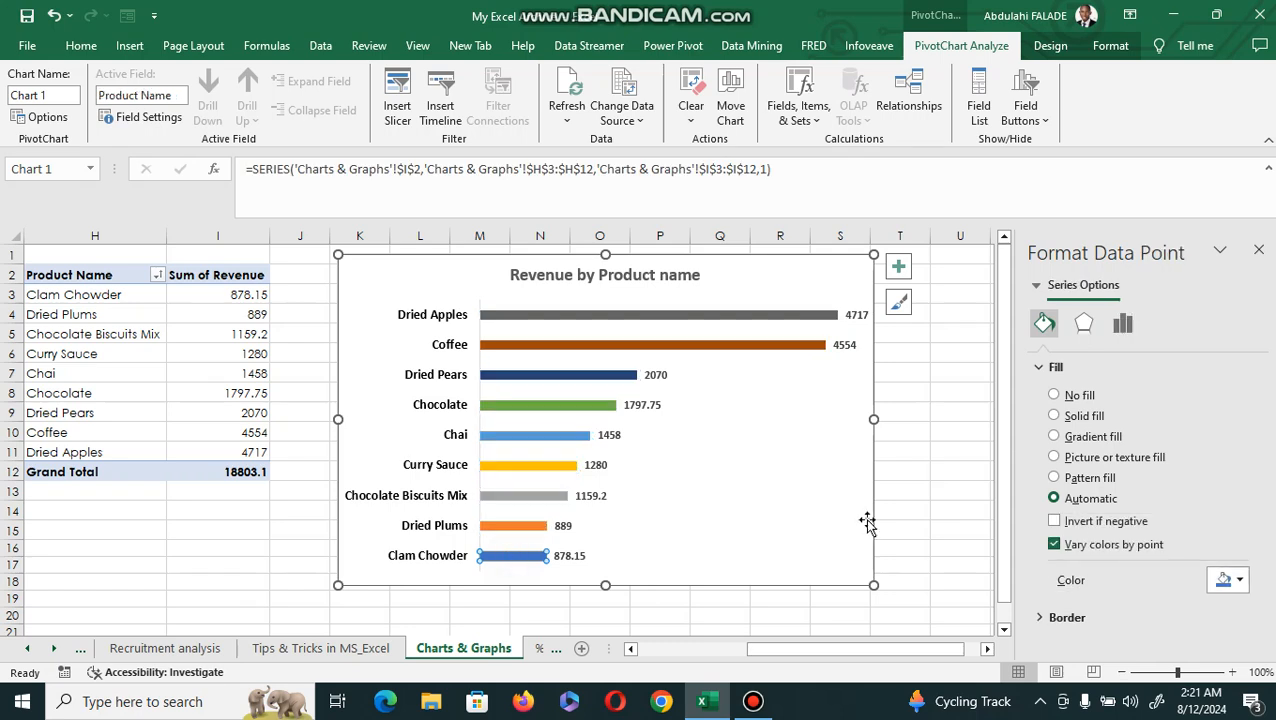
{"action": "left_click", "coordinate": [1229, 584]}
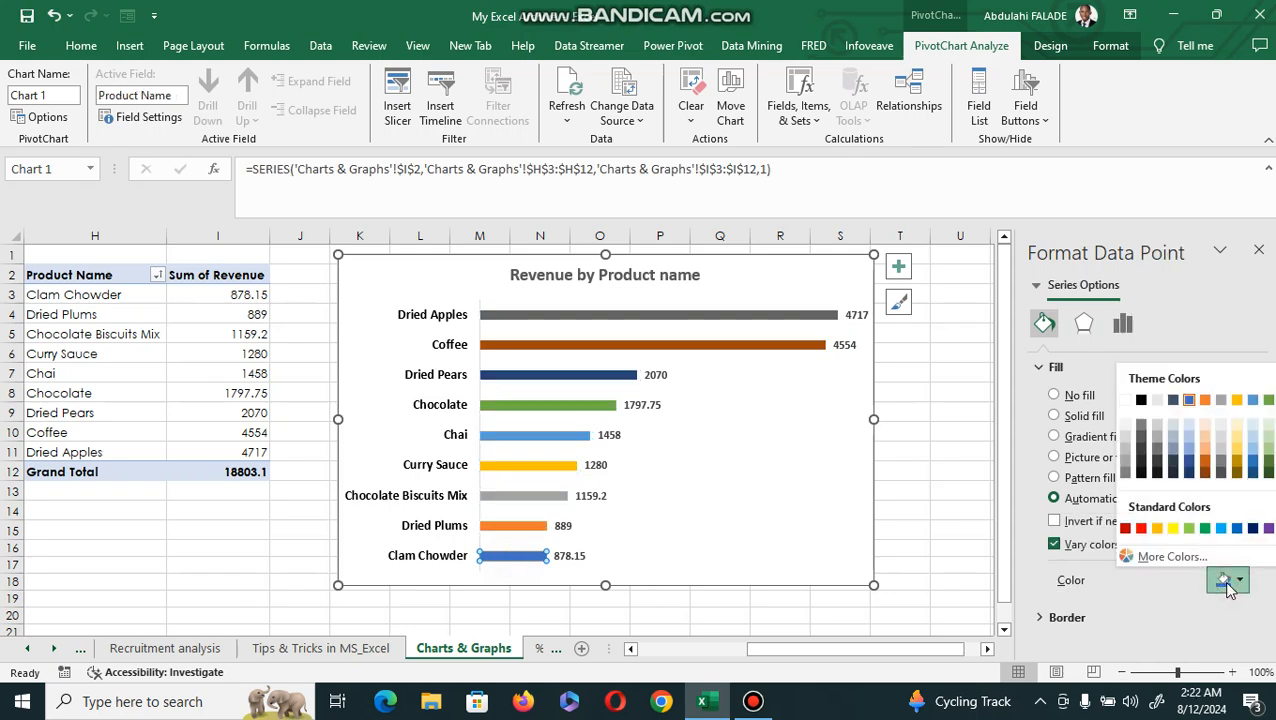
{"action": "left_click", "coordinate": [1205, 528]}
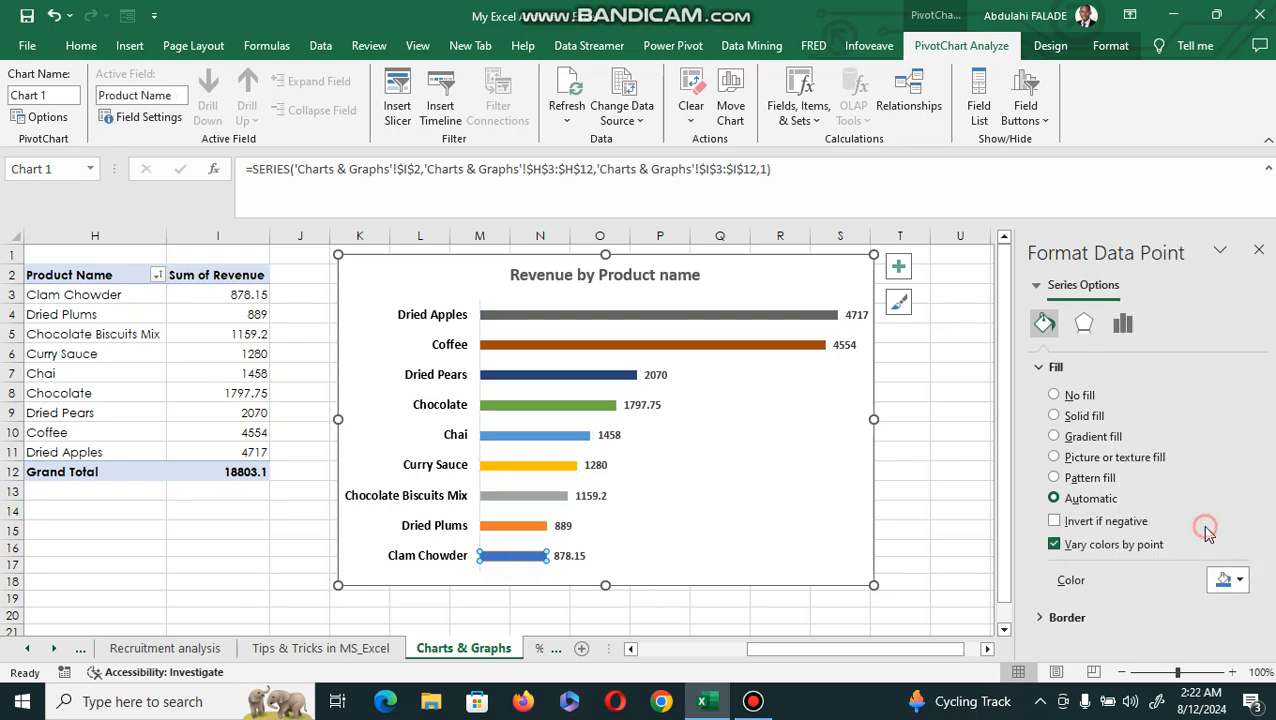
Fill only the Chocolate bar with the standard Purple color.
{"action": "left_click", "coordinate": [543, 402]}
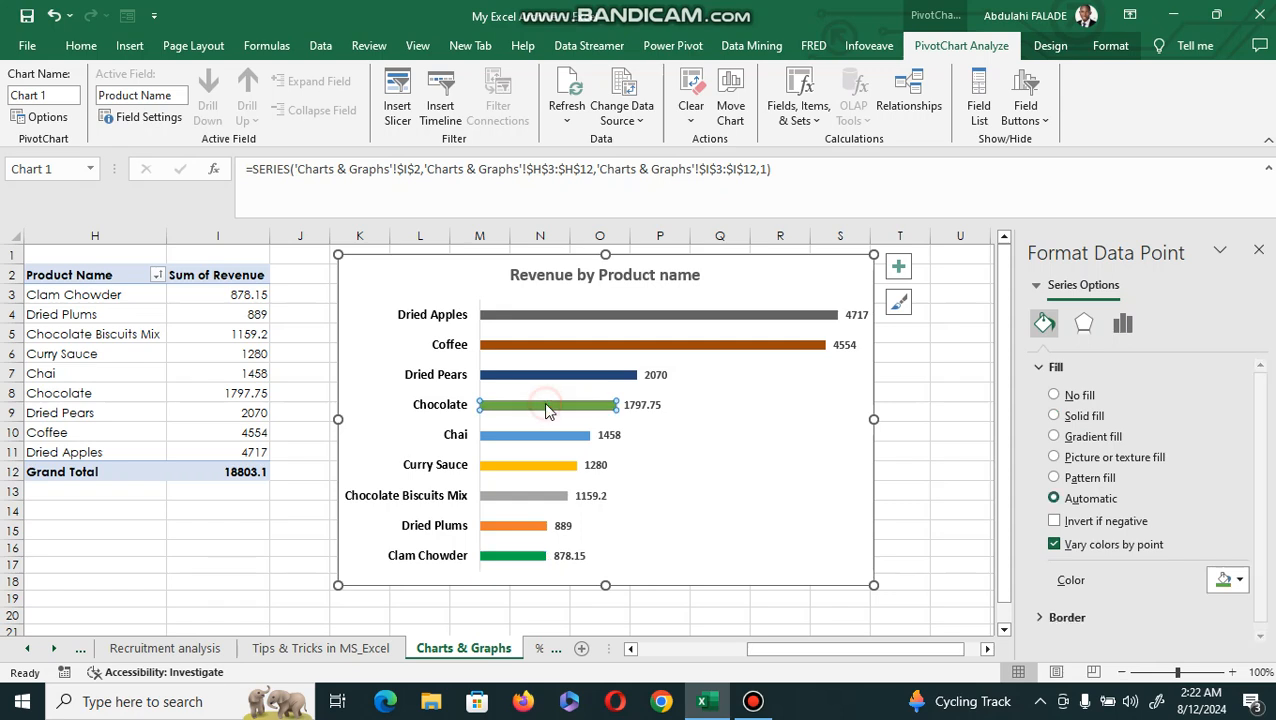
{"action": "left_click", "coordinate": [1229, 580]}
{"action": "left_click", "coordinate": [1268, 529]}
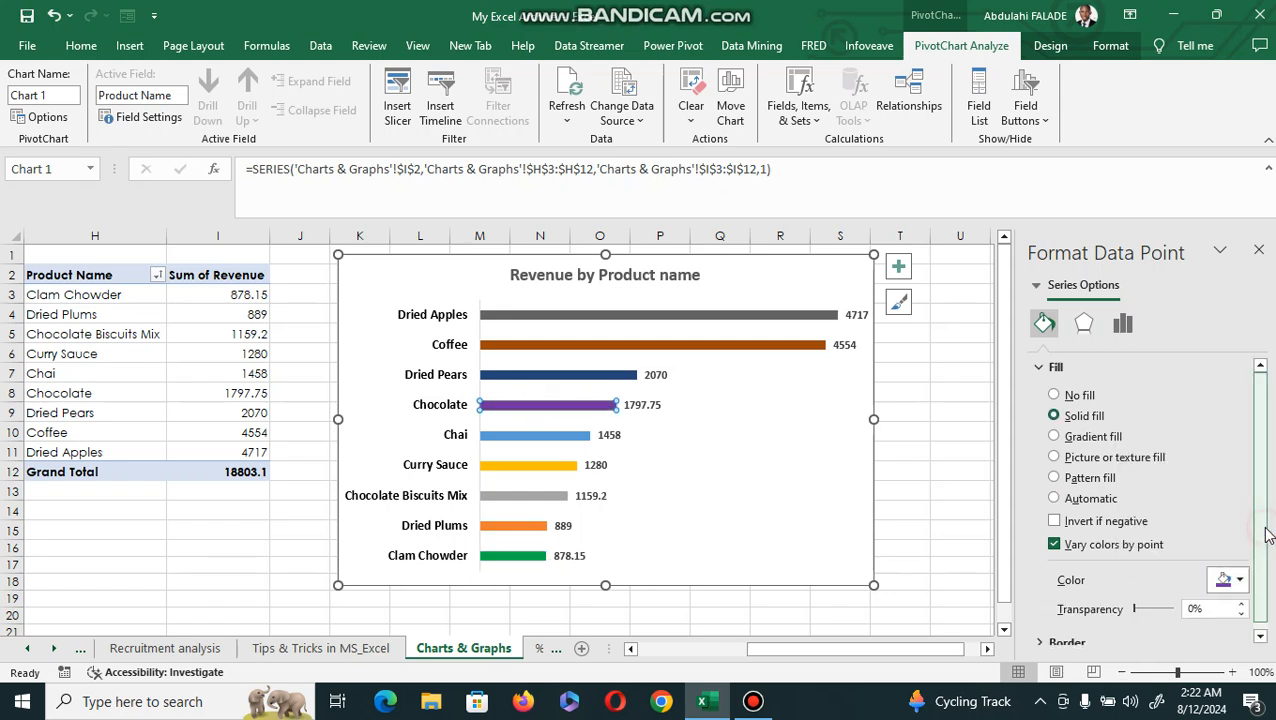
{"action": "left_click", "coordinate": [704, 500]}
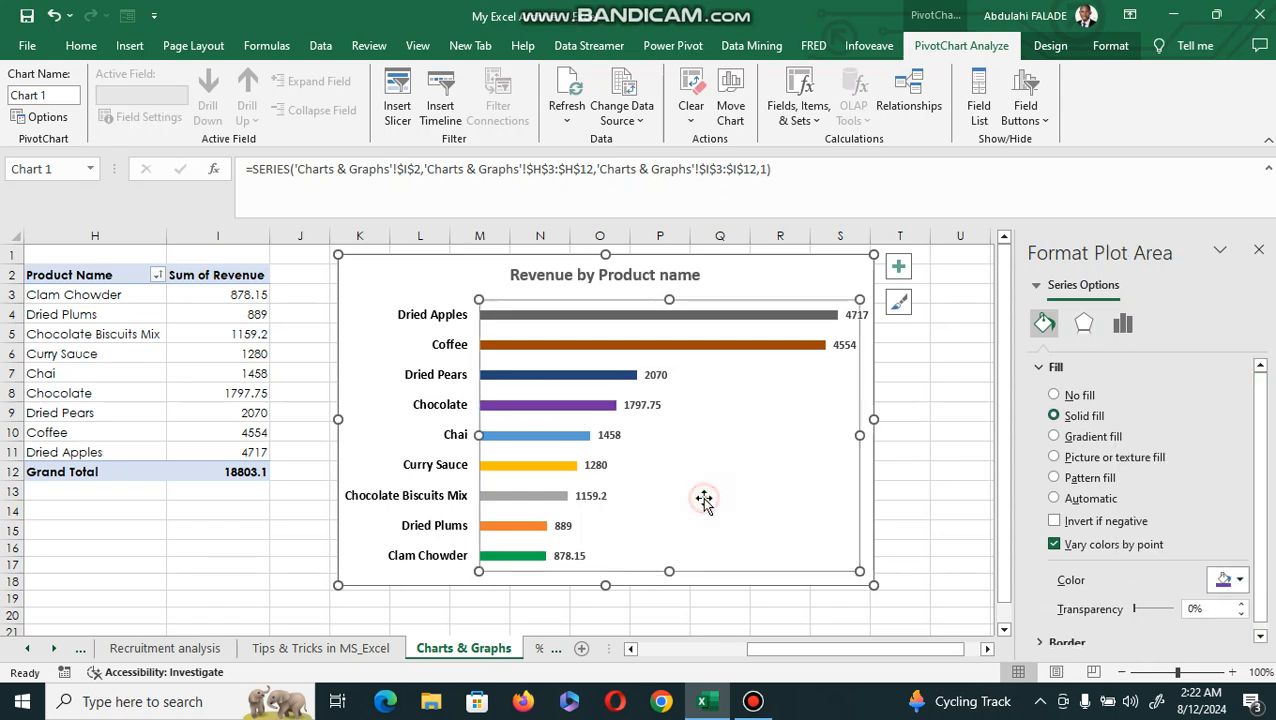
Fill only the Chocolate Biscuits Mix bar with black.
{"action": "left_click", "coordinate": [520, 495]}
{"action": "left_click", "coordinate": [520, 495]}
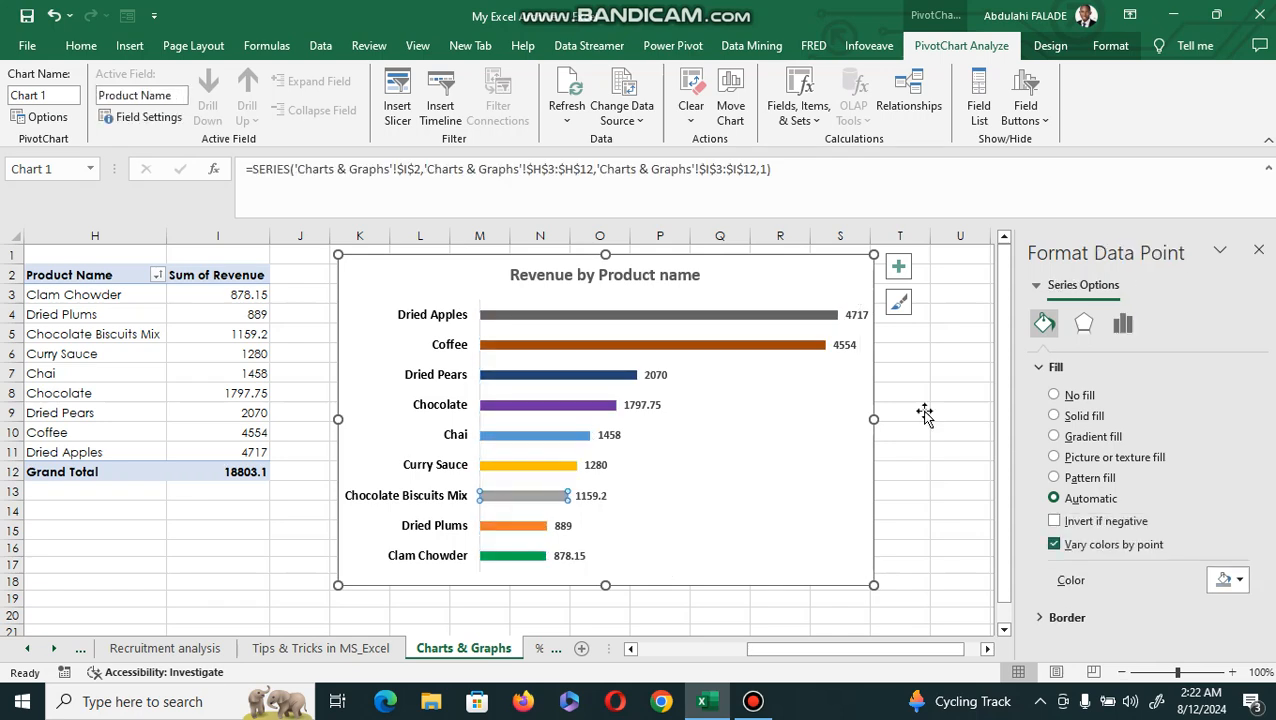
{"action": "left_click", "coordinate": [1240, 581]}
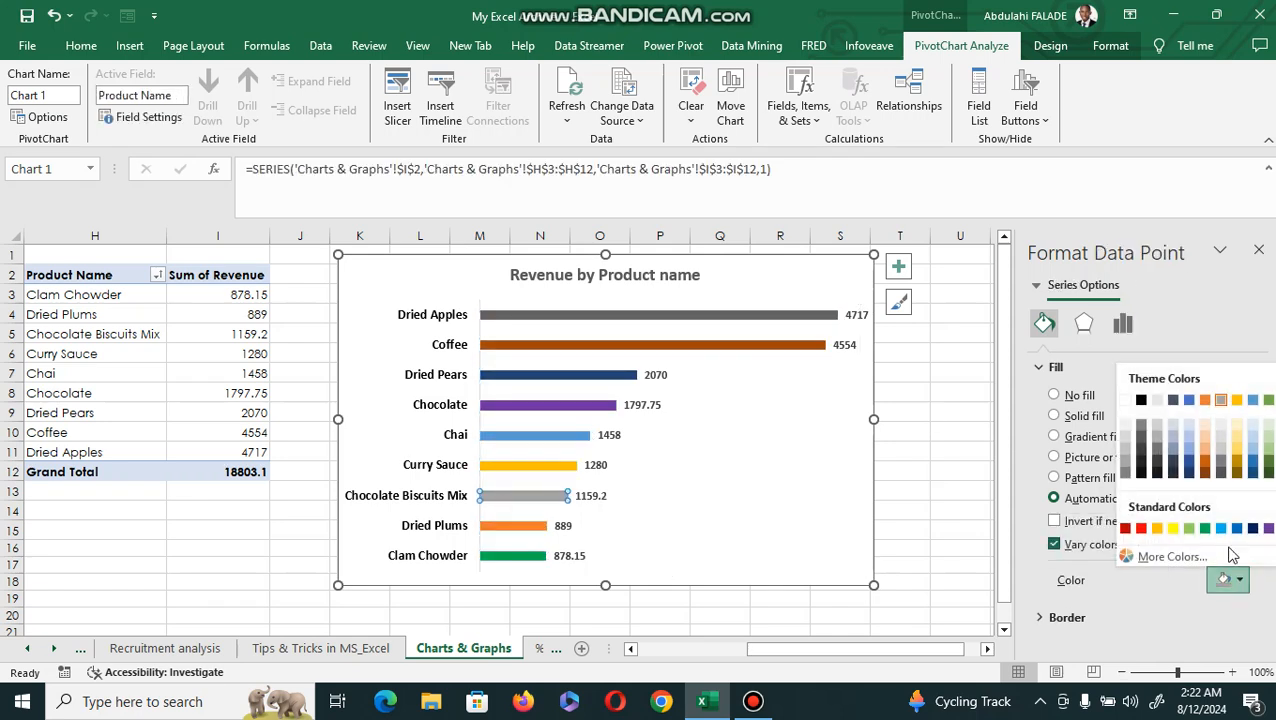
{"action": "left_click", "coordinate": [1141, 403]}
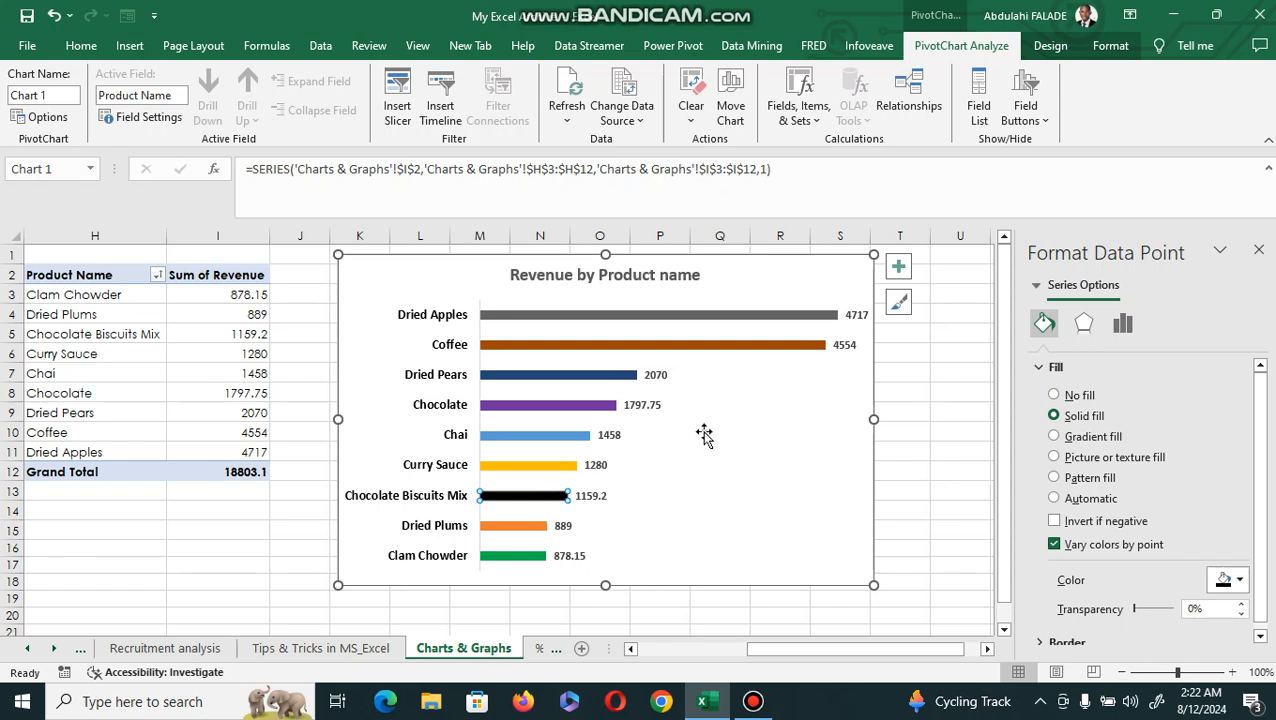
Fill only the Dried Apples bar with the standard Red color.
{"action": "left_click", "coordinate": [672, 316]}
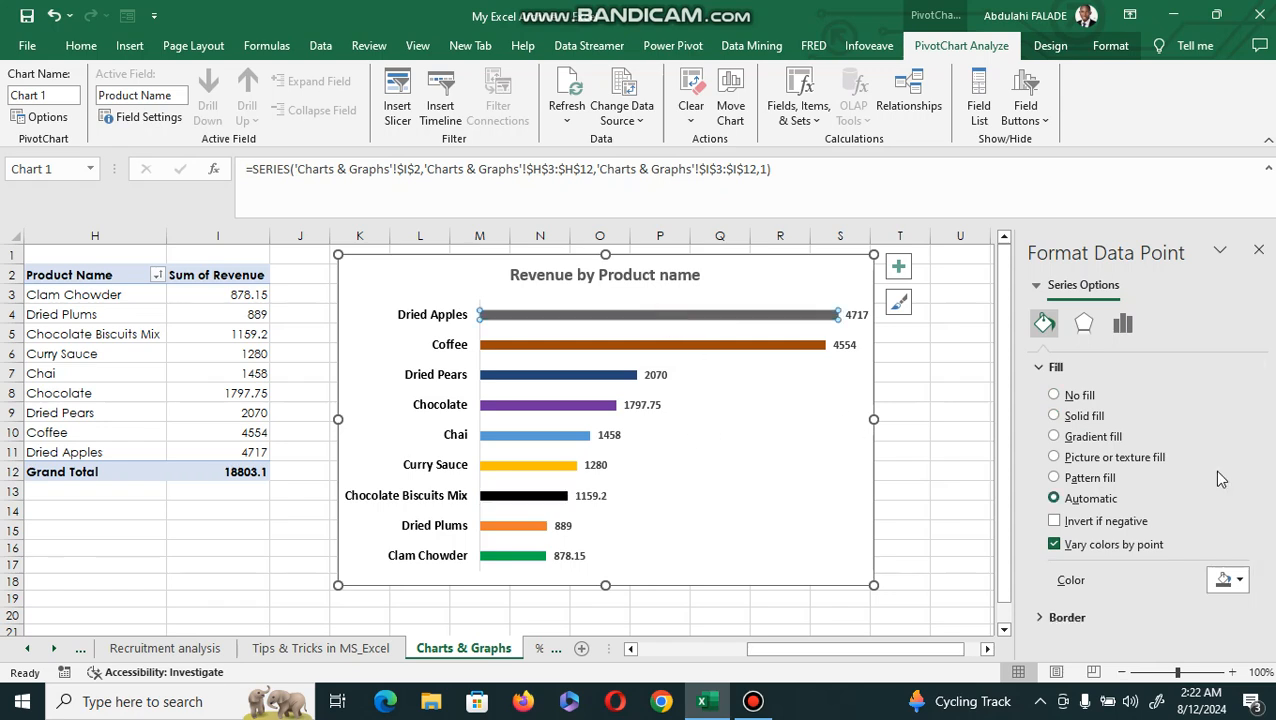
{"action": "left_click", "coordinate": [1230, 581]}
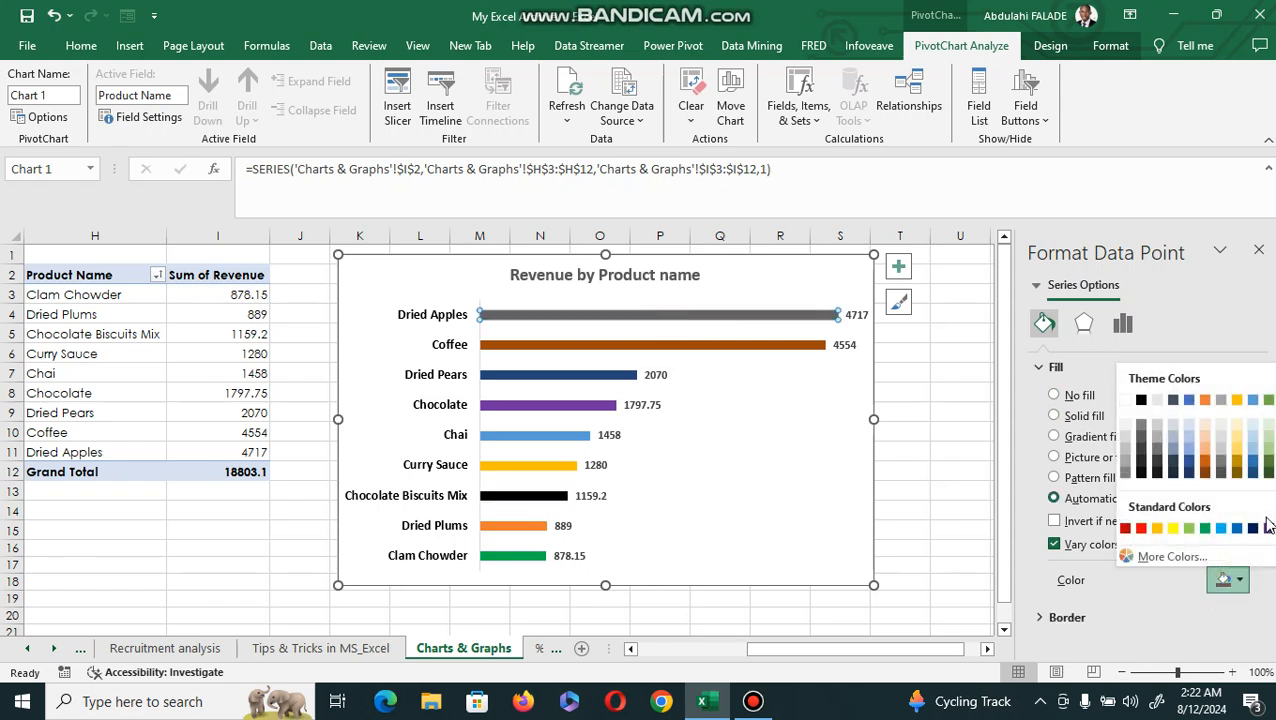
{"action": "left_click", "coordinate": [1141, 528]}
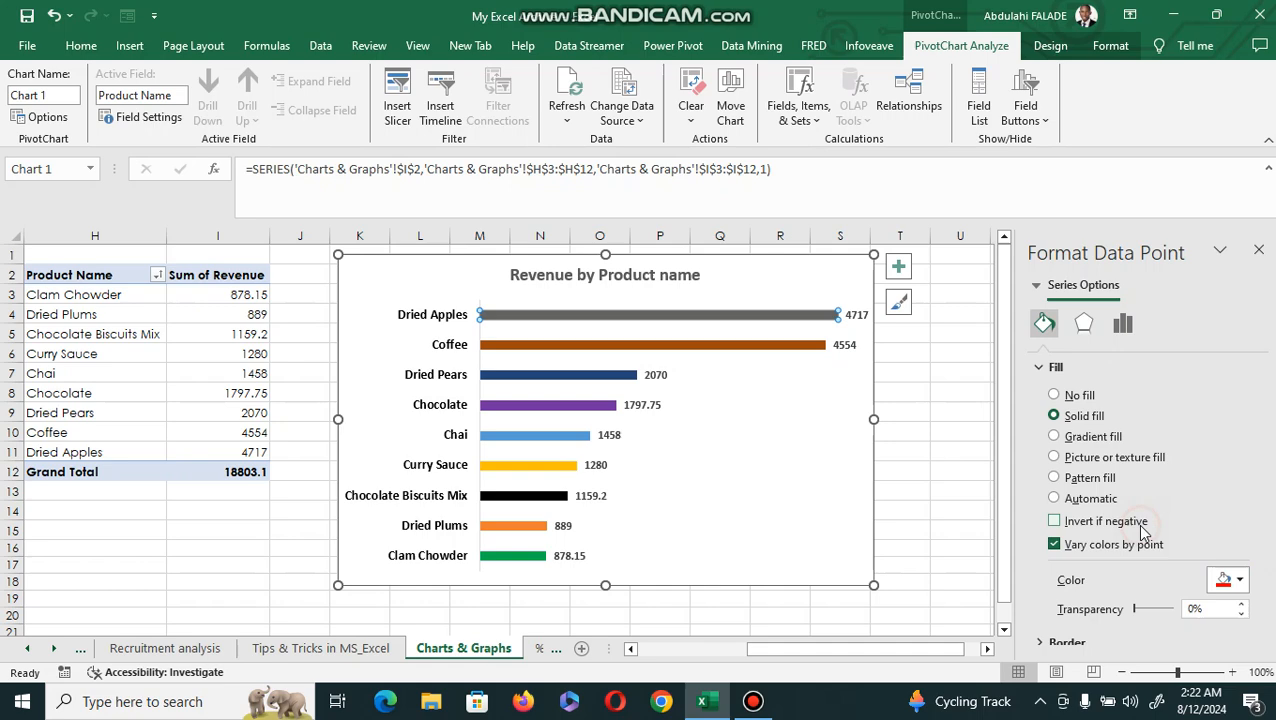
{"action": "left_click", "coordinate": [740, 450]}
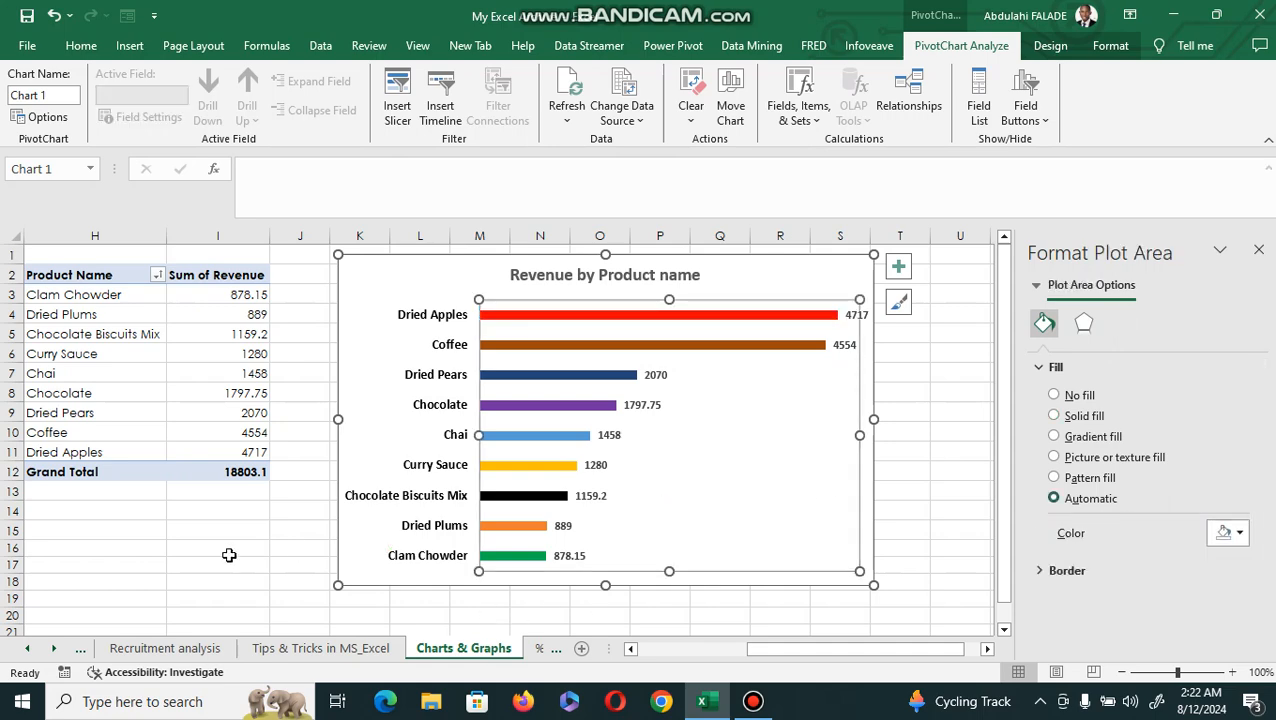
{"action": "left_click", "coordinate": [229, 555]}
Give the chart area's border rounded corners.
{"action": "left_click", "coordinate": [755, 479]}
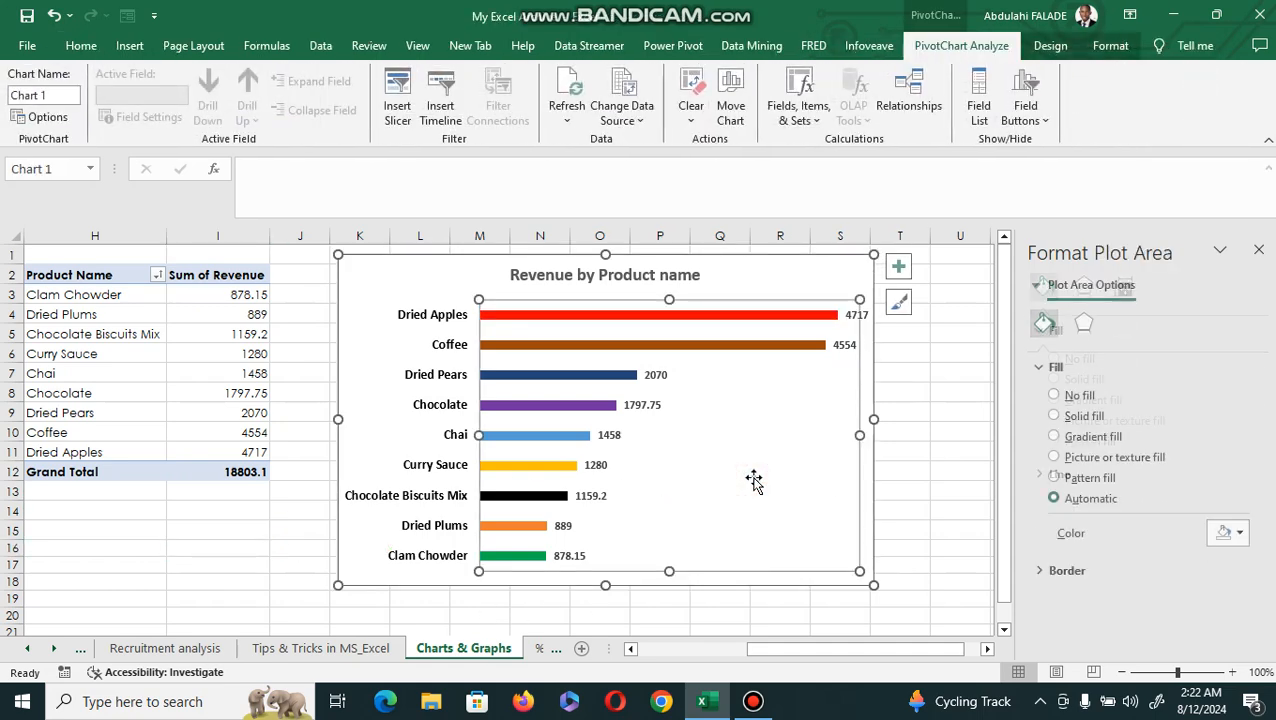
{"action": "left_click", "coordinate": [873, 360]}
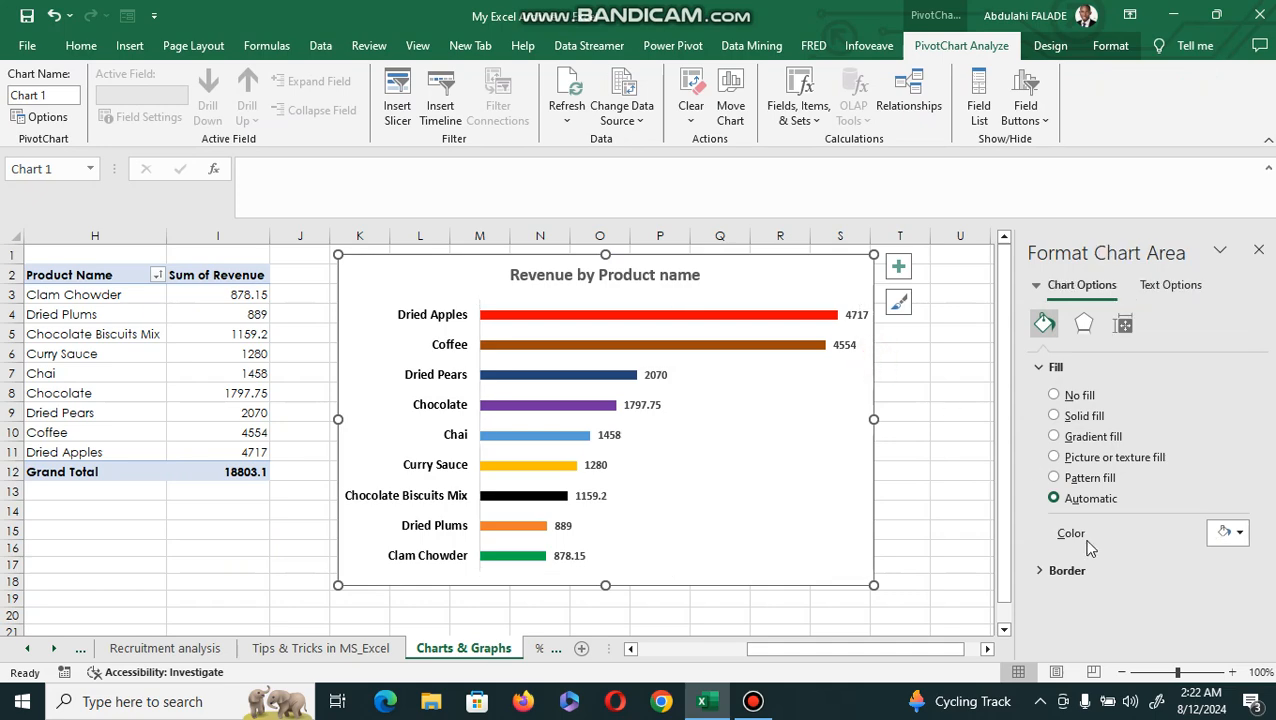
{"action": "left_click", "coordinate": [1042, 571]}
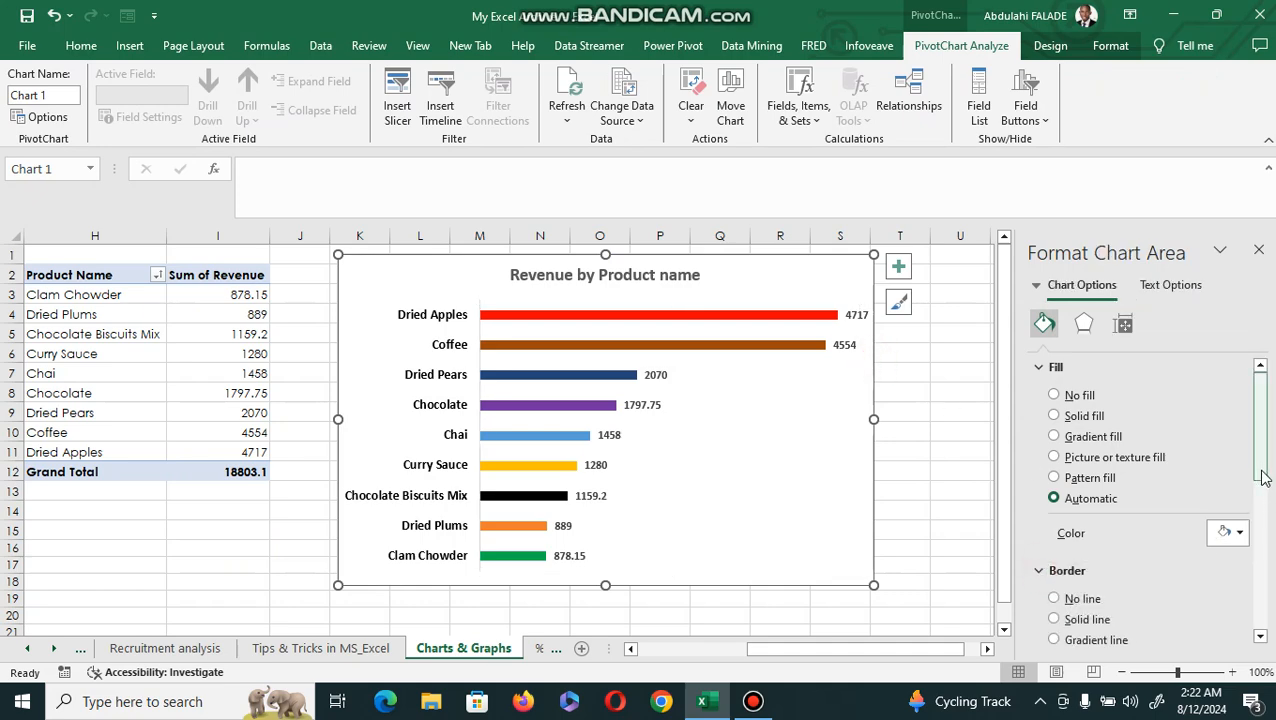
{"action": "left_click", "coordinate": [1259, 637]}
{"action": "left_click", "coordinate": [1258, 637]}
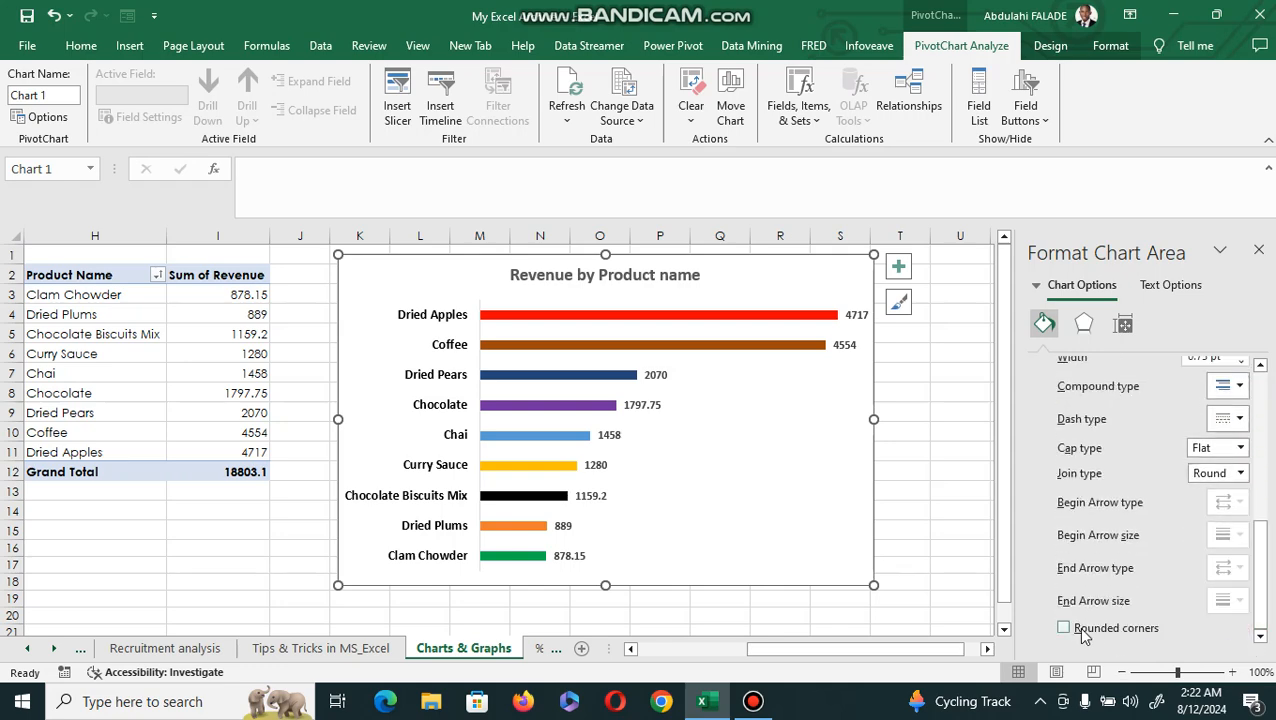
{"action": "left_click", "coordinate": [935, 563]}
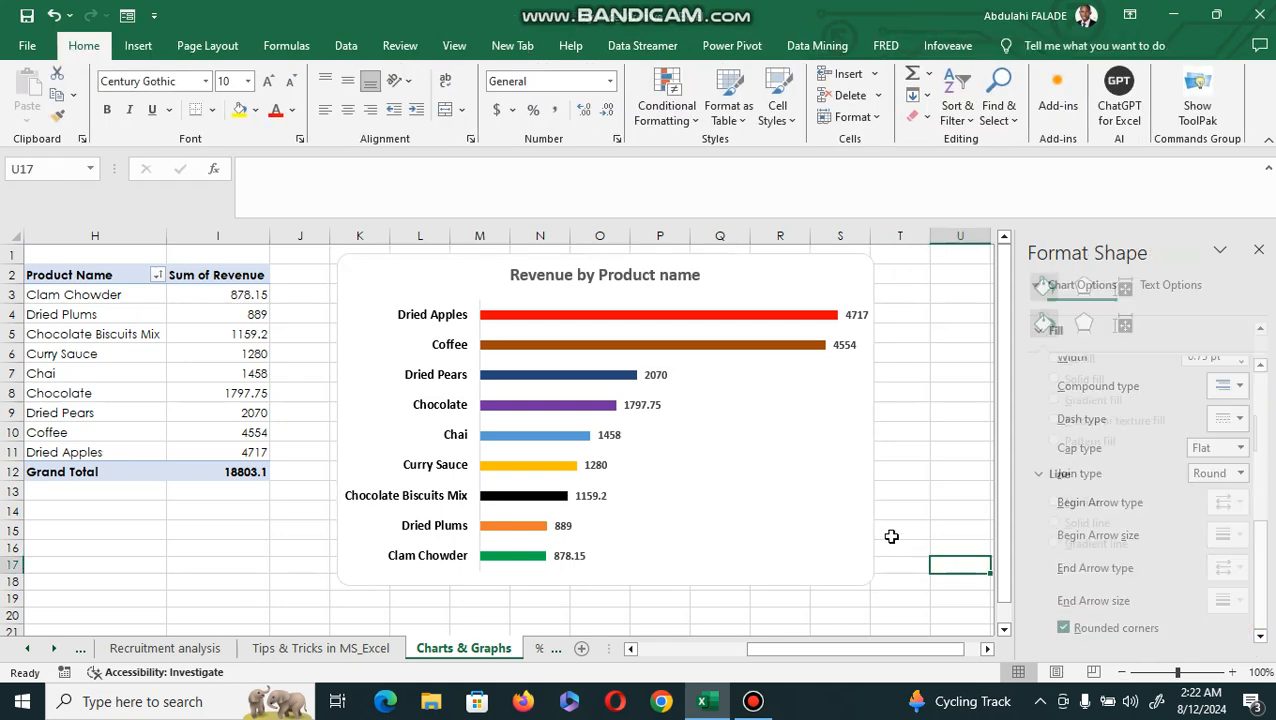
Fill the chart area background with the theme color White, Background 1, Darker 5%.
{"action": "left_click", "coordinate": [869, 515]}
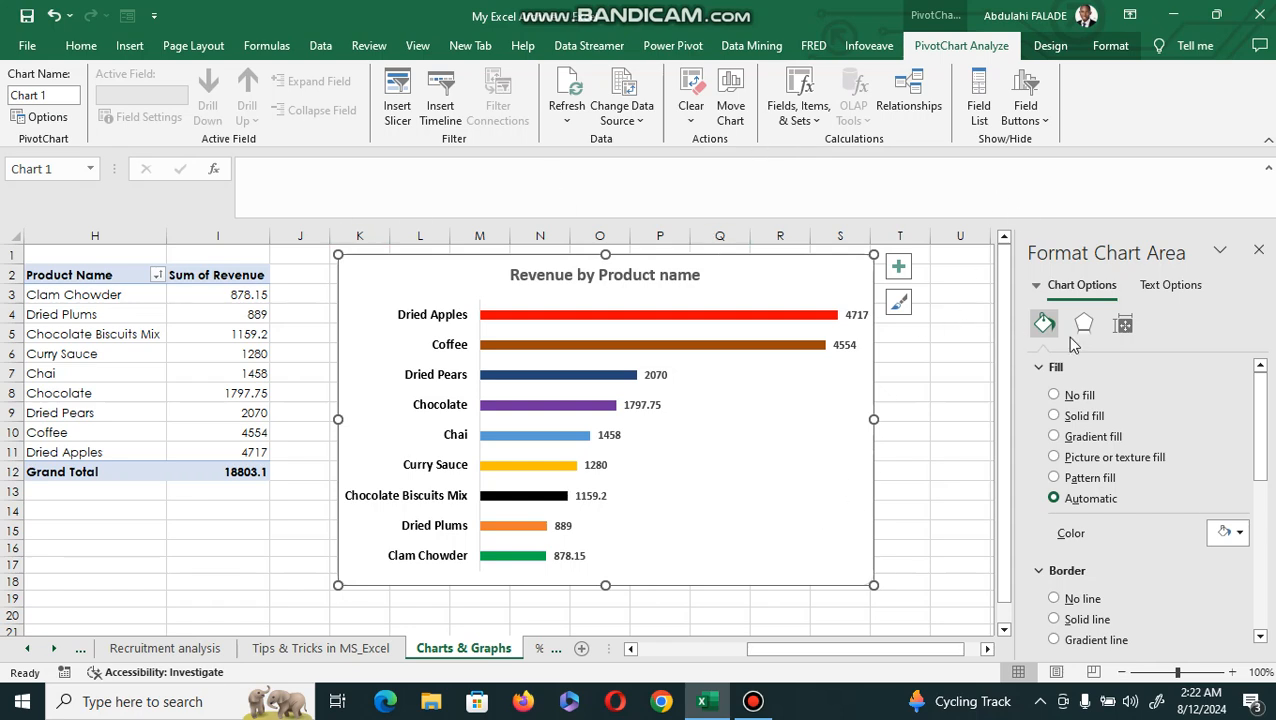
{"action": "left_click", "coordinate": [81, 46]}
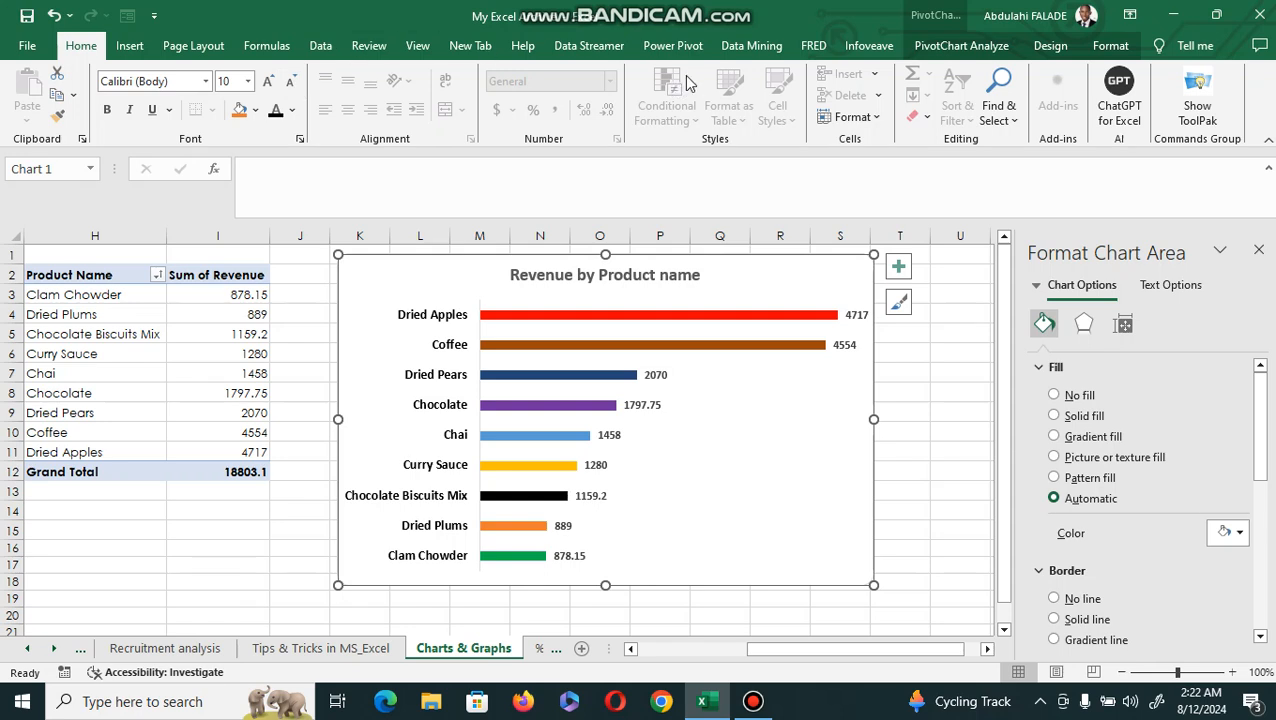
{"action": "left_click", "coordinate": [256, 112]}
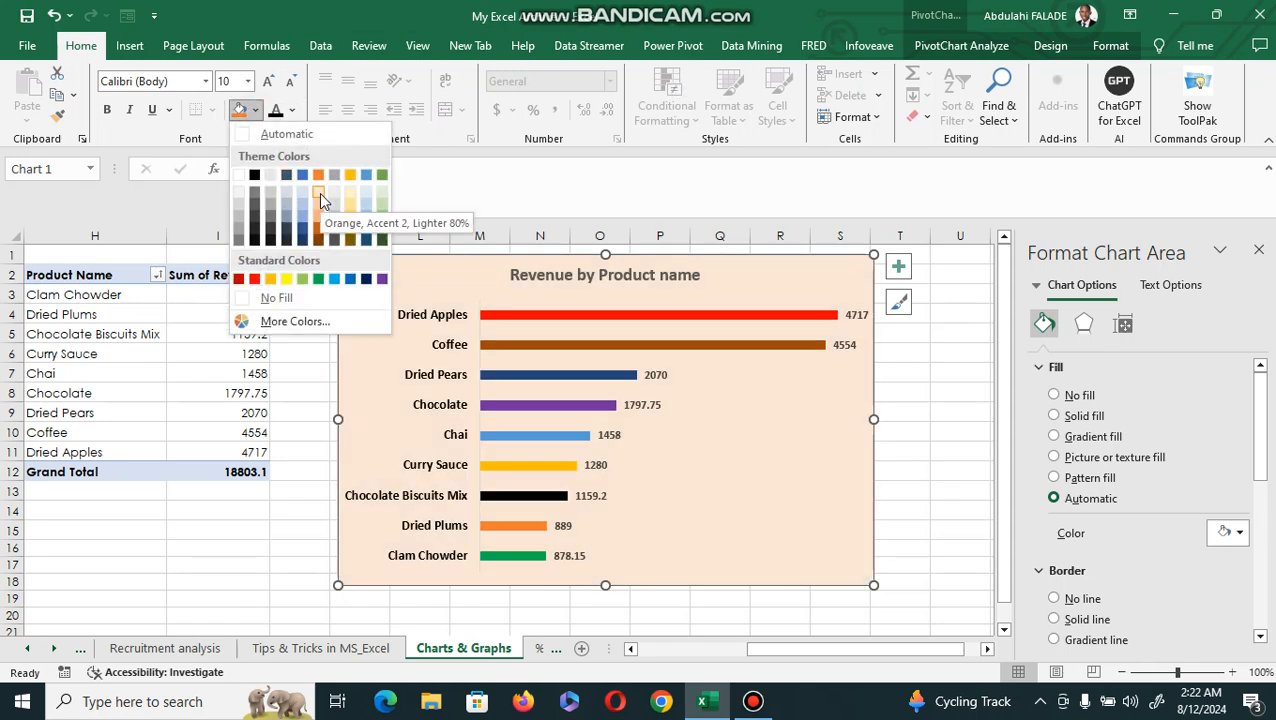
{"action": "left_click", "coordinate": [239, 195]}
{"action": "left_click", "coordinate": [281, 508]}
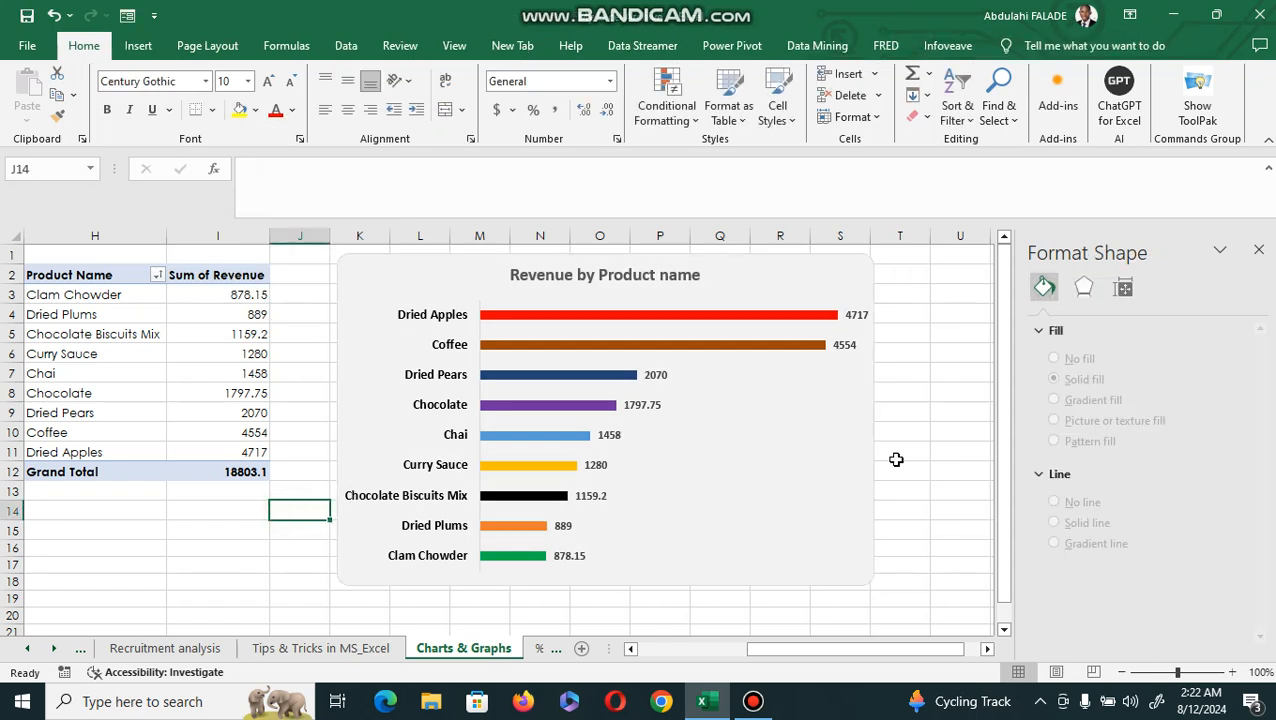
Shrink the whole chart slightly in width and height, keeping its upper-left corner in place.
{"action": "left_click", "coordinate": [862, 510]}
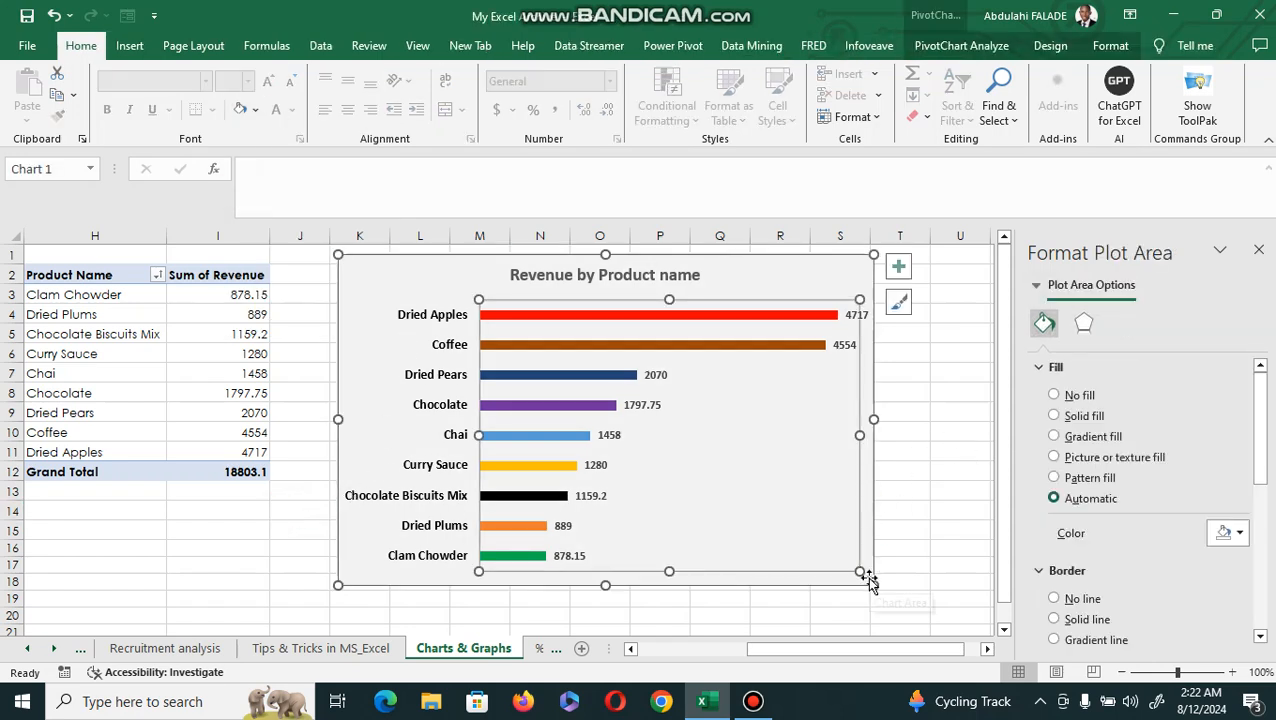
{"action": "left_click_drag", "start_coordinate": [869, 582], "coordinate": [852, 566]}
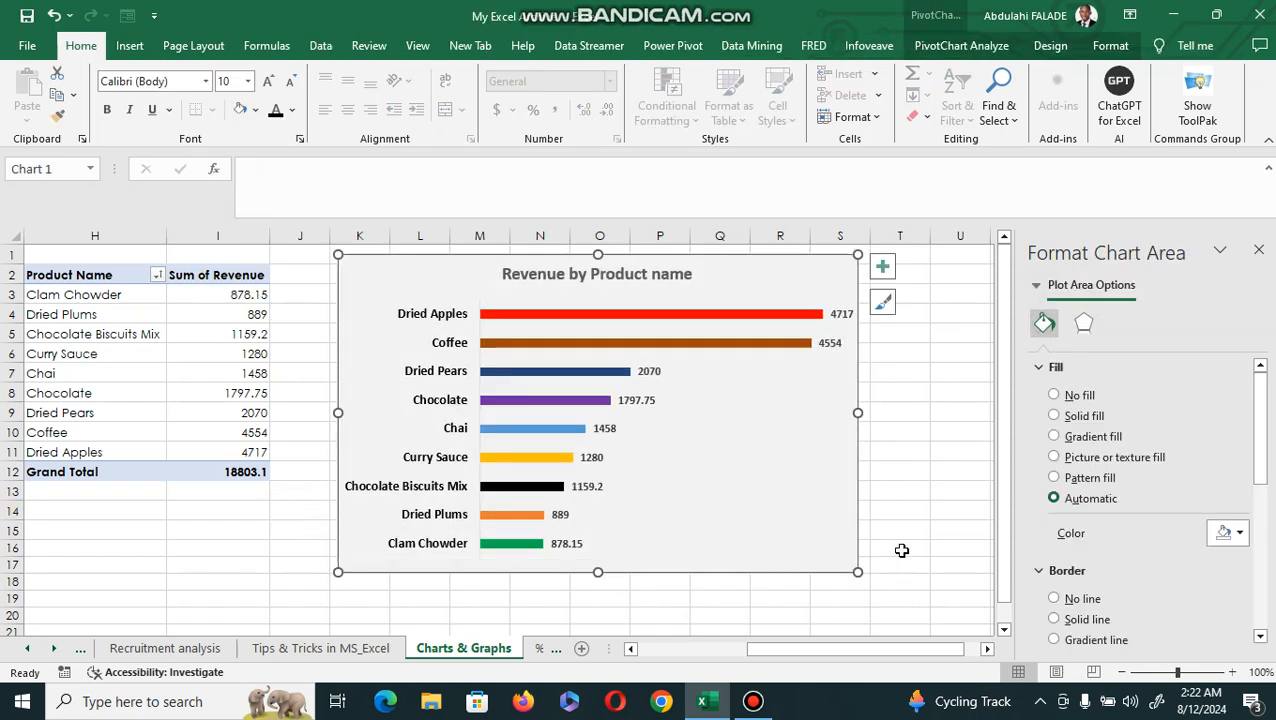
{"action": "left_click", "coordinate": [935, 472]}
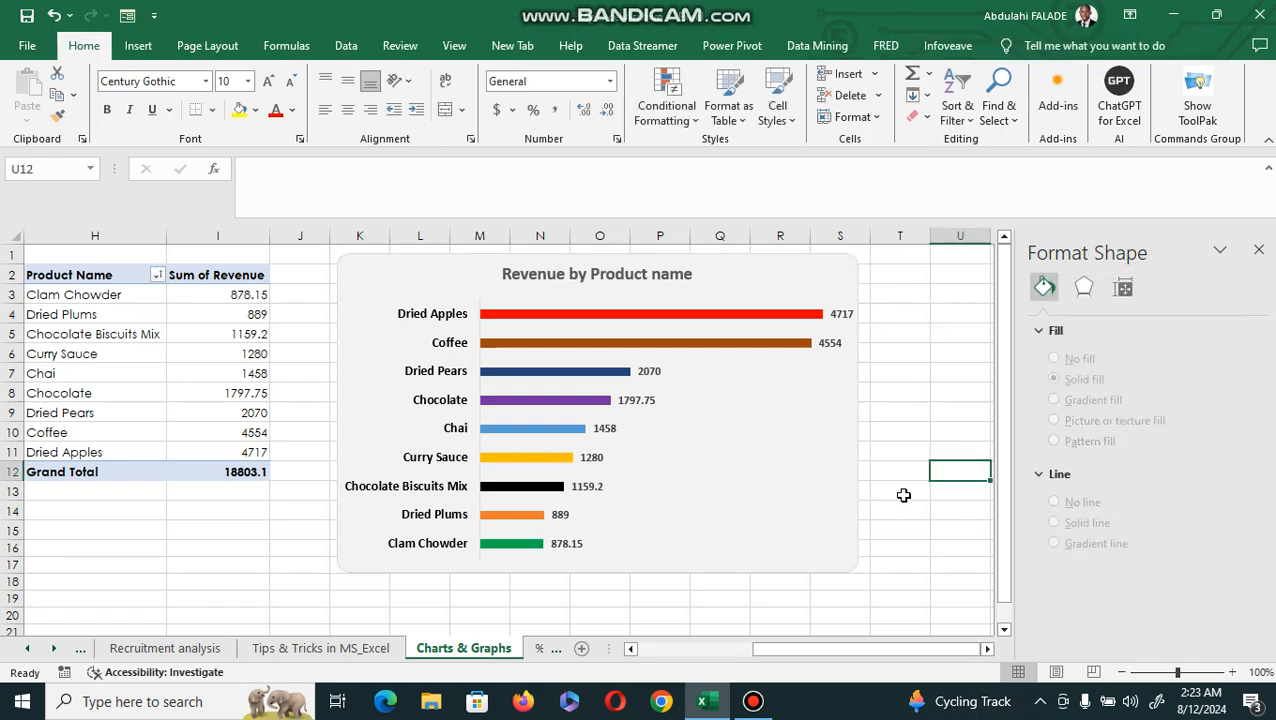
Enlarge the font of the whole chart title by two size increments.
{"action": "left_click", "coordinate": [686, 276]}
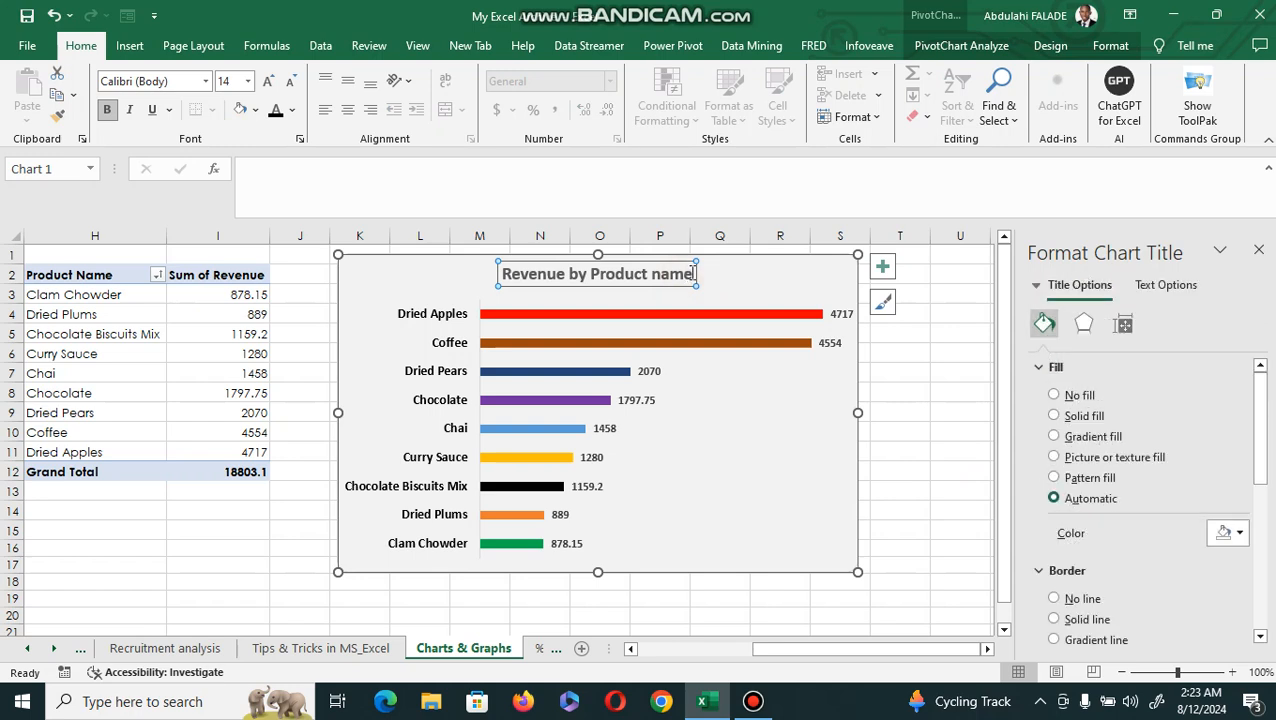
{"action": "left_click_drag", "start_coordinate": [693, 275], "coordinate": [540, 288]}
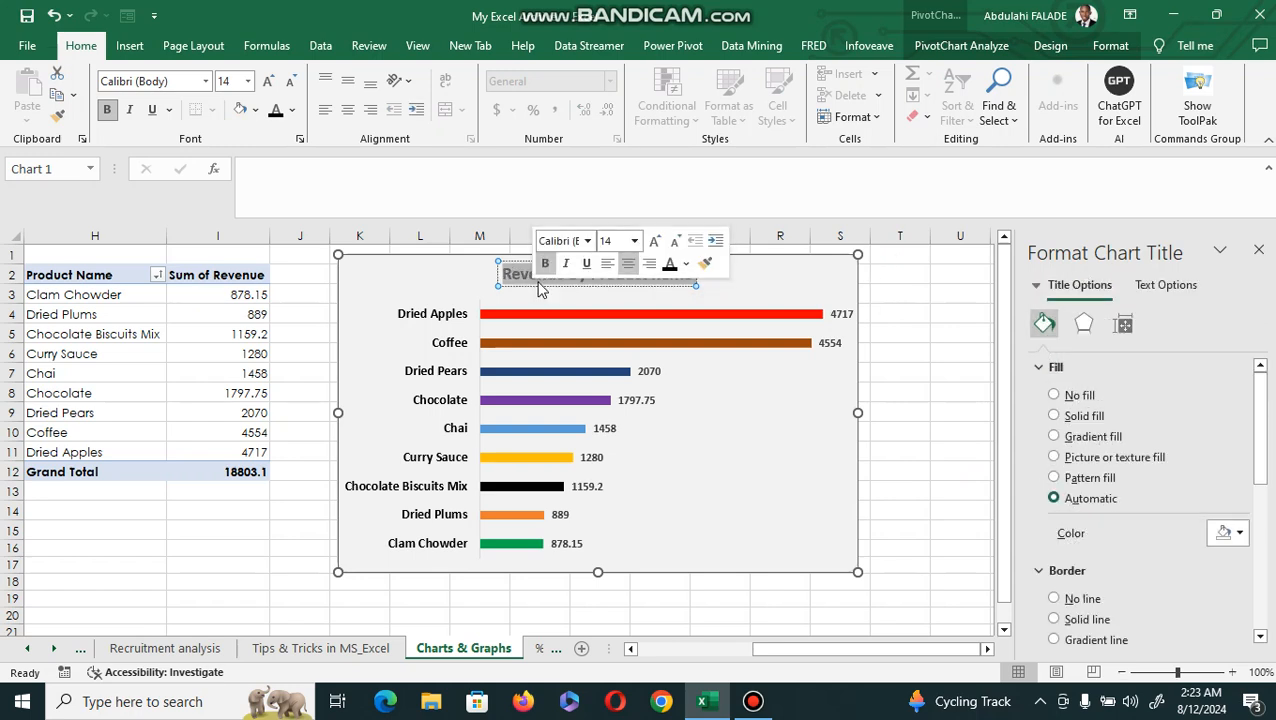
{"action": "left_click", "coordinate": [663, 242]}
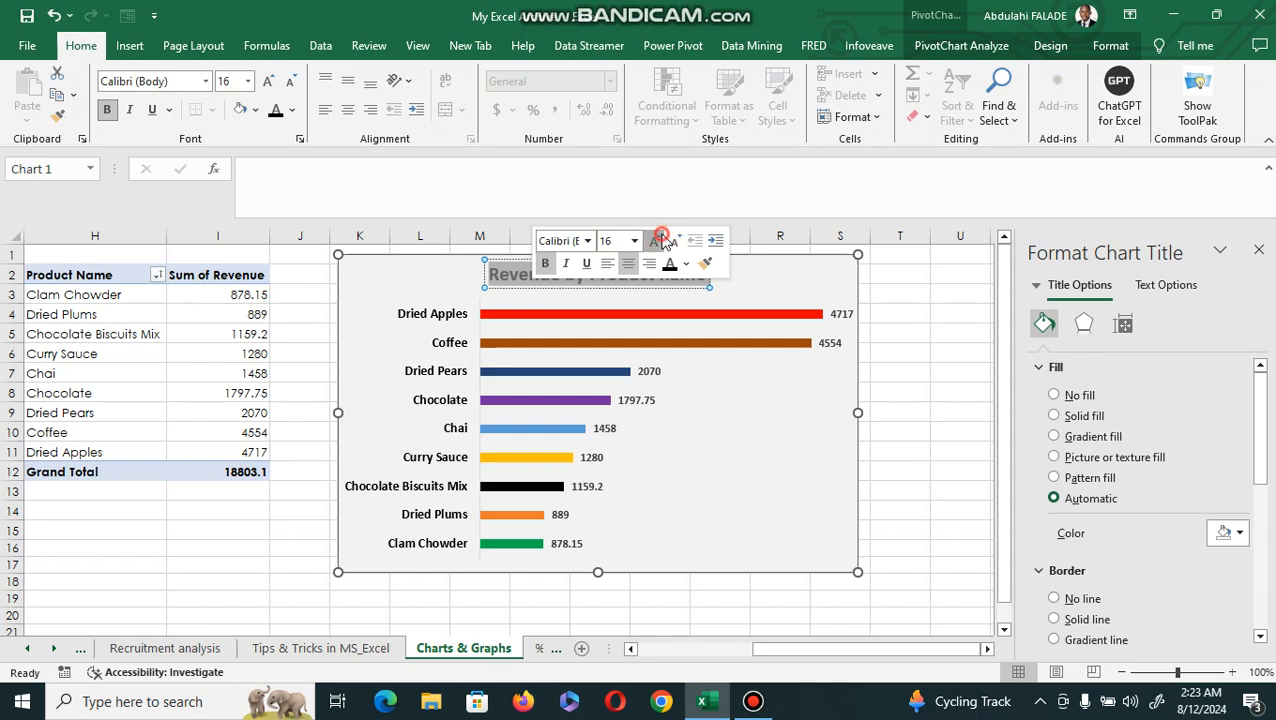
{"action": "left_click", "coordinate": [663, 242]}
{"action": "left_click", "coordinate": [920, 293]}
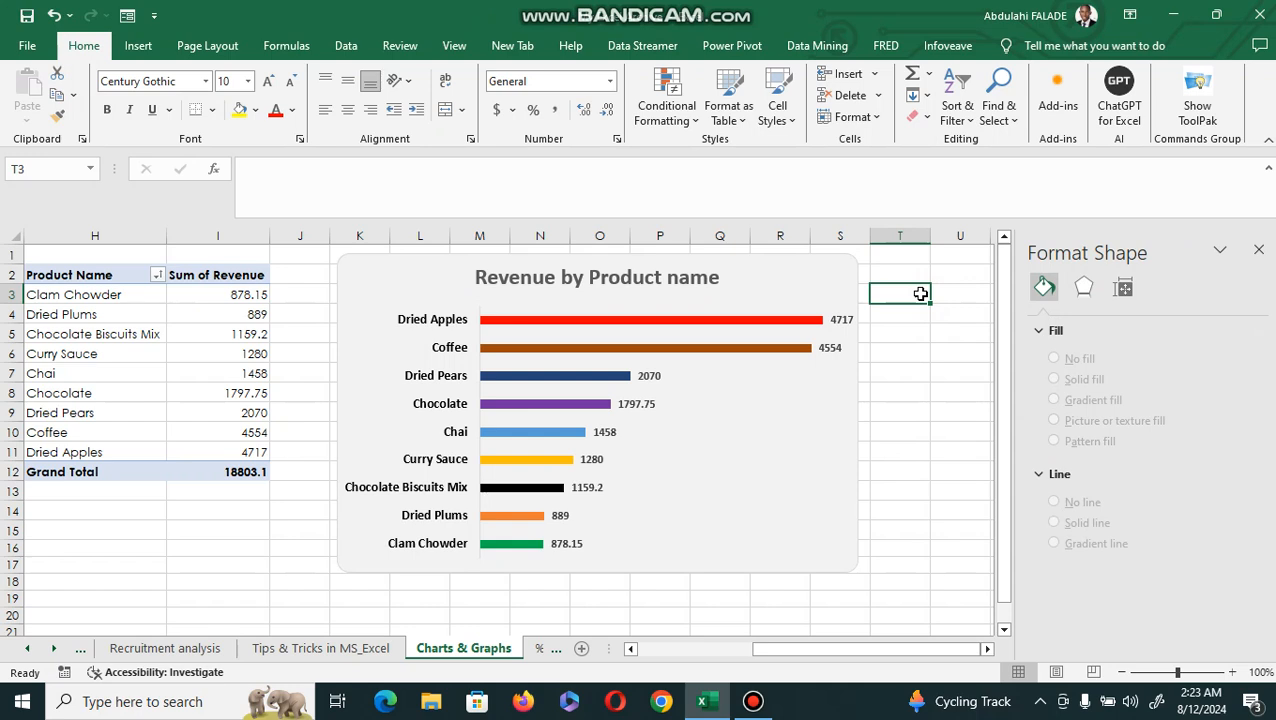
Show the field list of the Product Name revenue PivotTable.
{"action": "left_click", "coordinate": [630, 648]}
{"action": "left_click", "coordinate": [630, 648]}
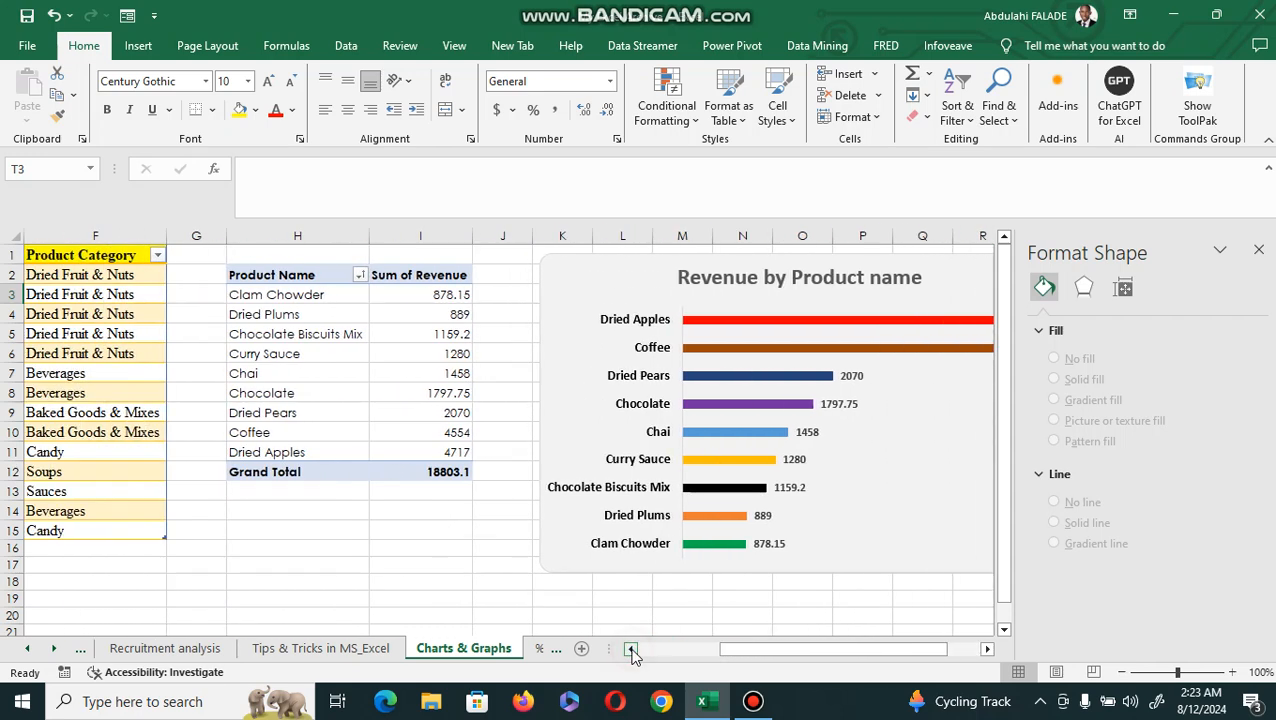
{"action": "left_click", "coordinate": [324, 314]}
{"action": "right_click", "coordinate": [324, 314]}
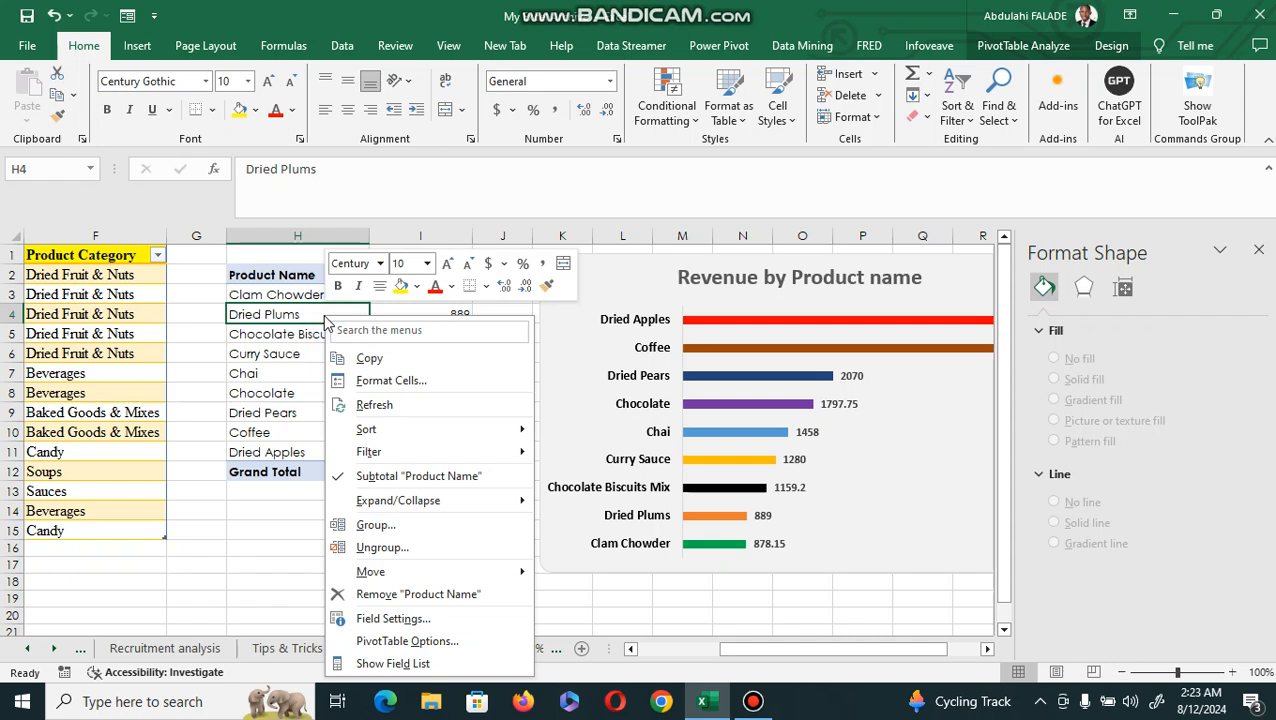
{"action": "left_click", "coordinate": [395, 664]}
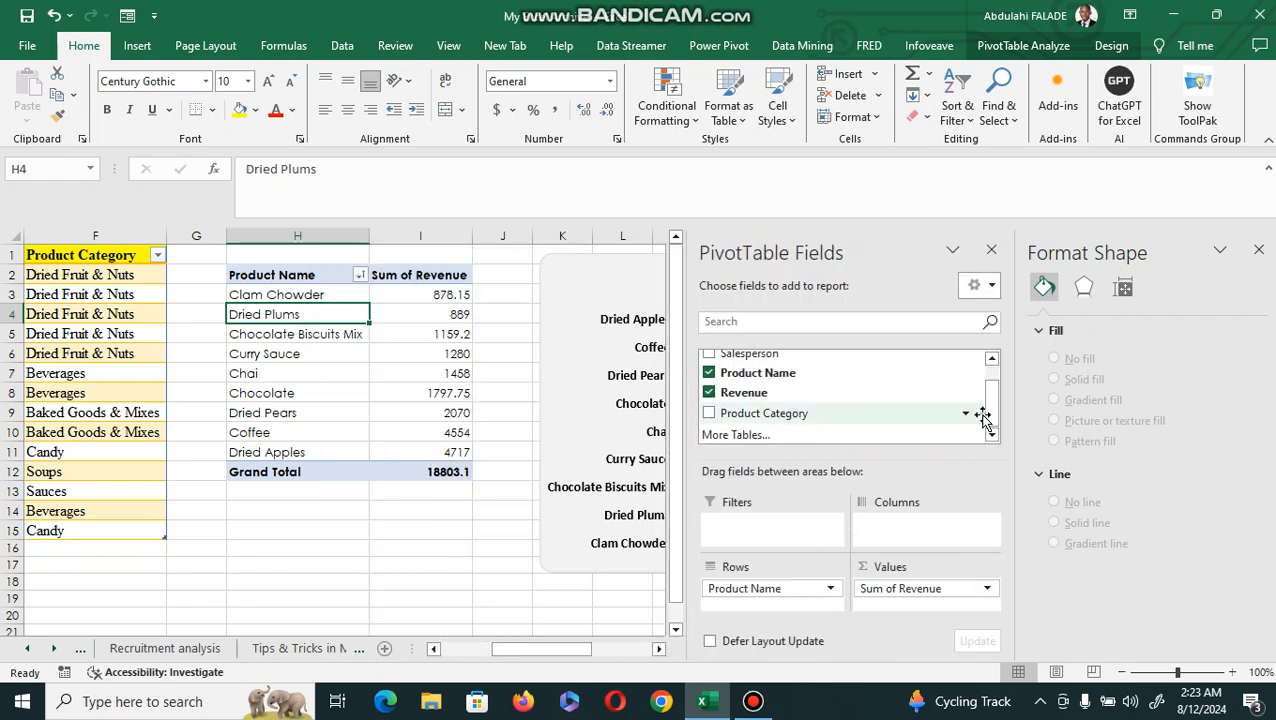
{"action": "left_click_drag", "start_coordinate": [989, 420], "coordinate": [991, 360]}
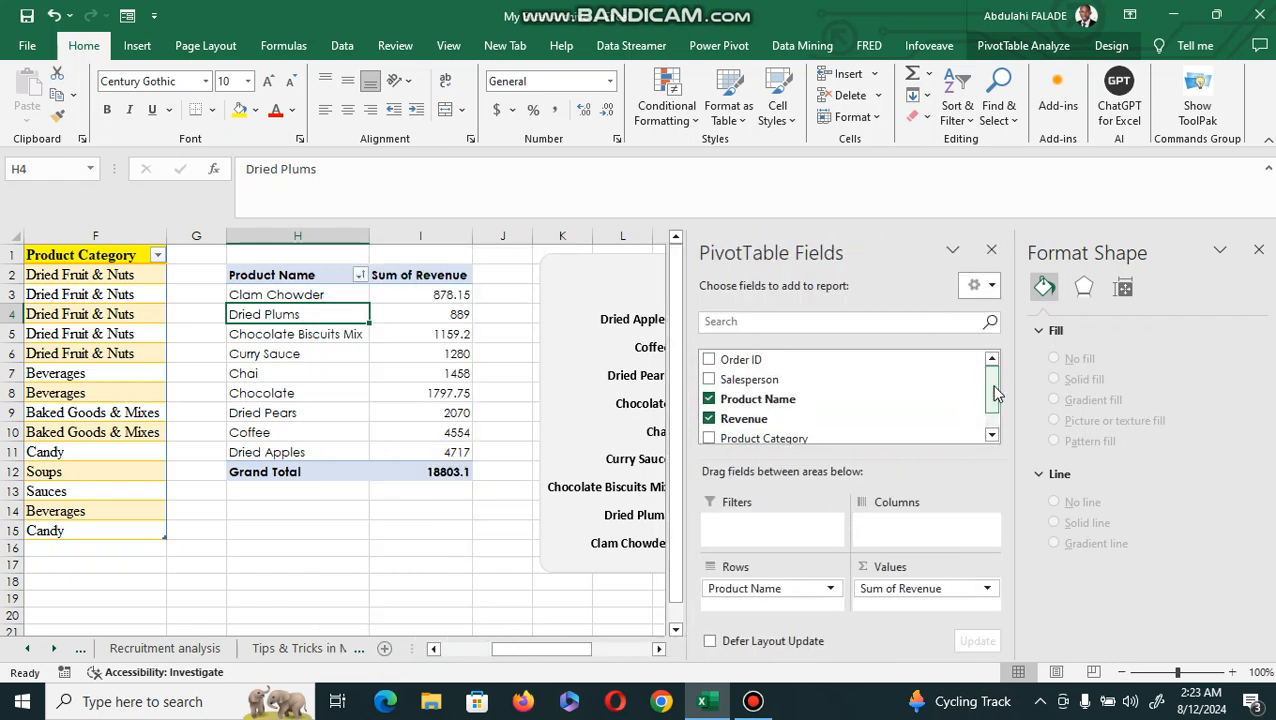
{"action": "left_click", "coordinate": [120, 391]}
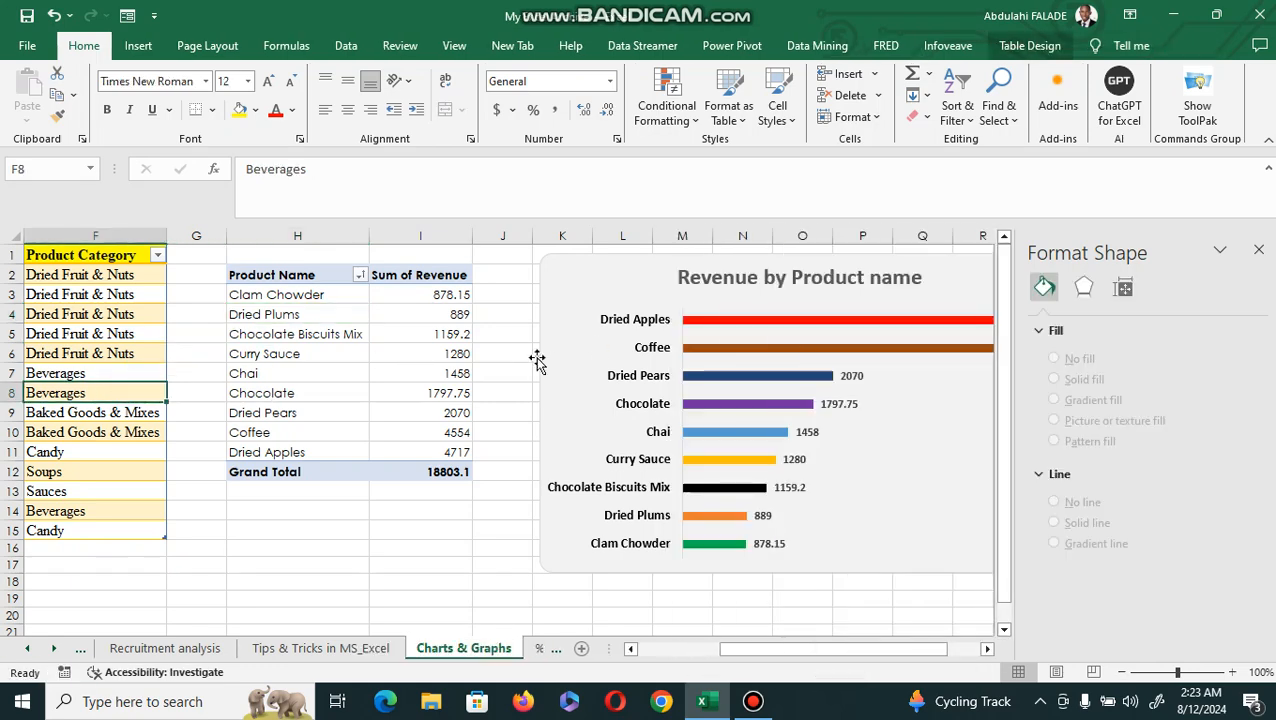
{"action": "left_click", "coordinate": [405, 334]}
{"action": "right_click", "coordinate": [407, 342]}
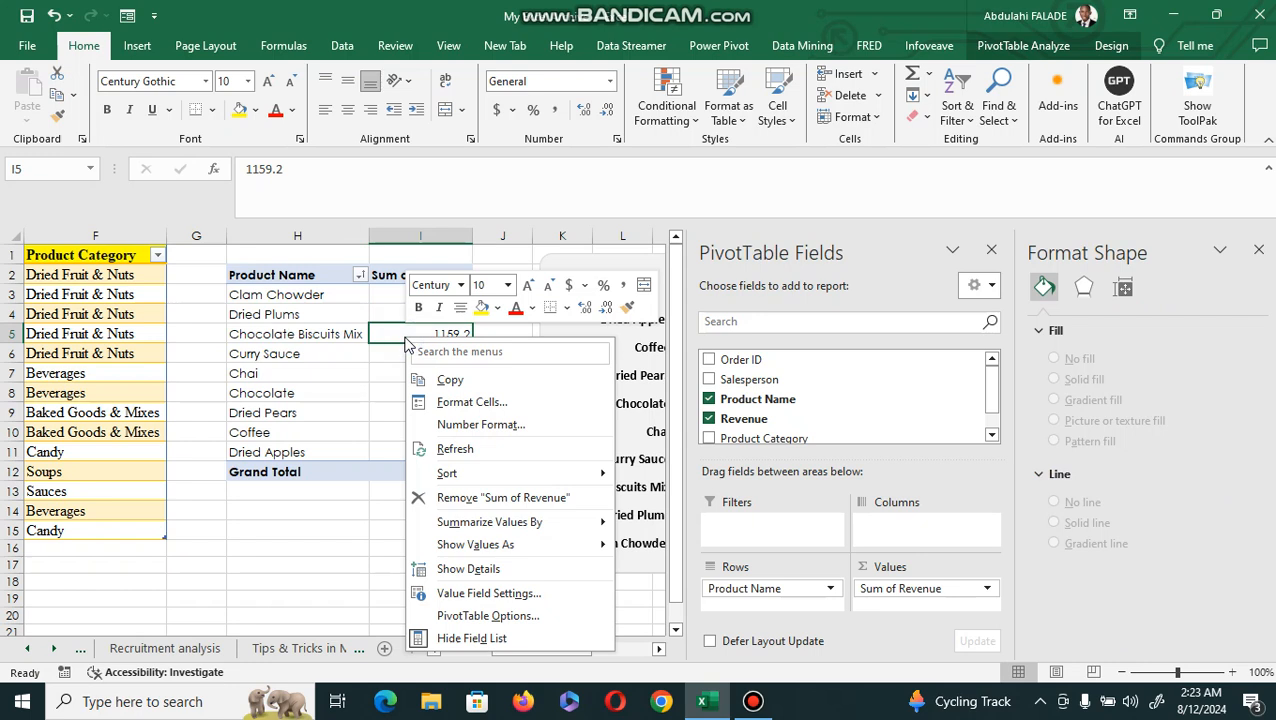
{"action": "left_click", "coordinate": [471, 638]}
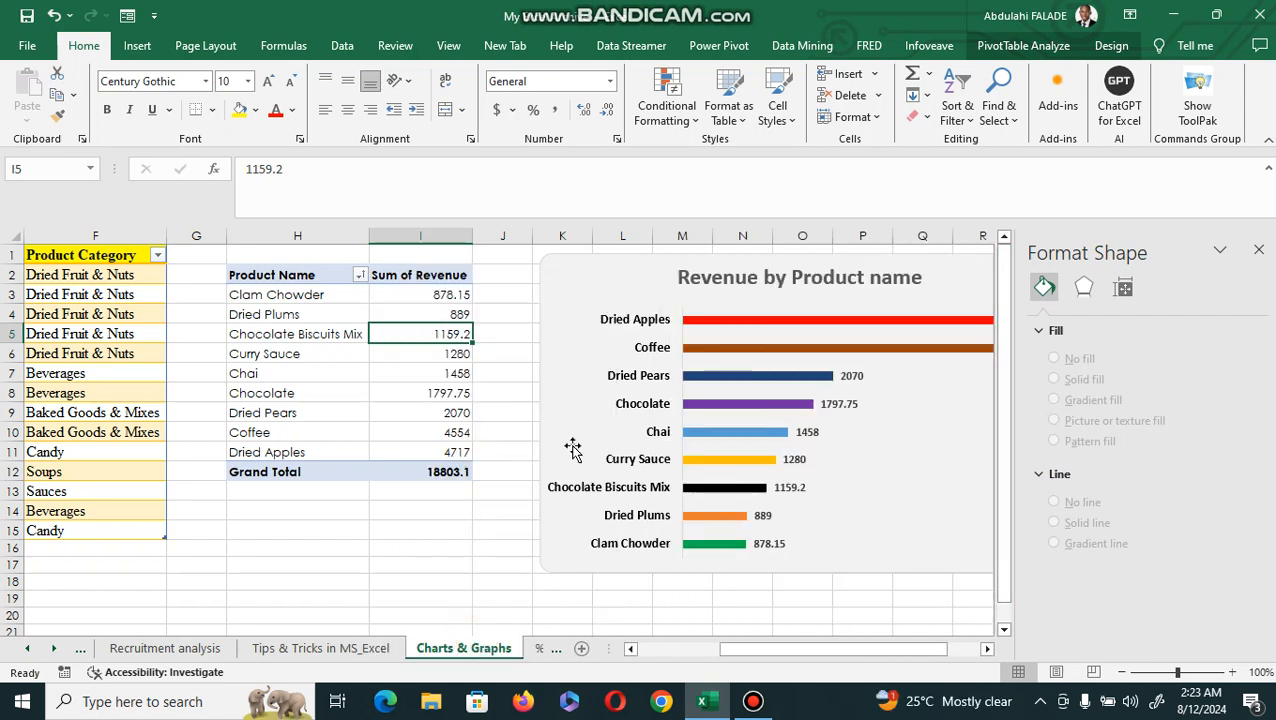
{"action": "right_click", "coordinate": [413, 334]}
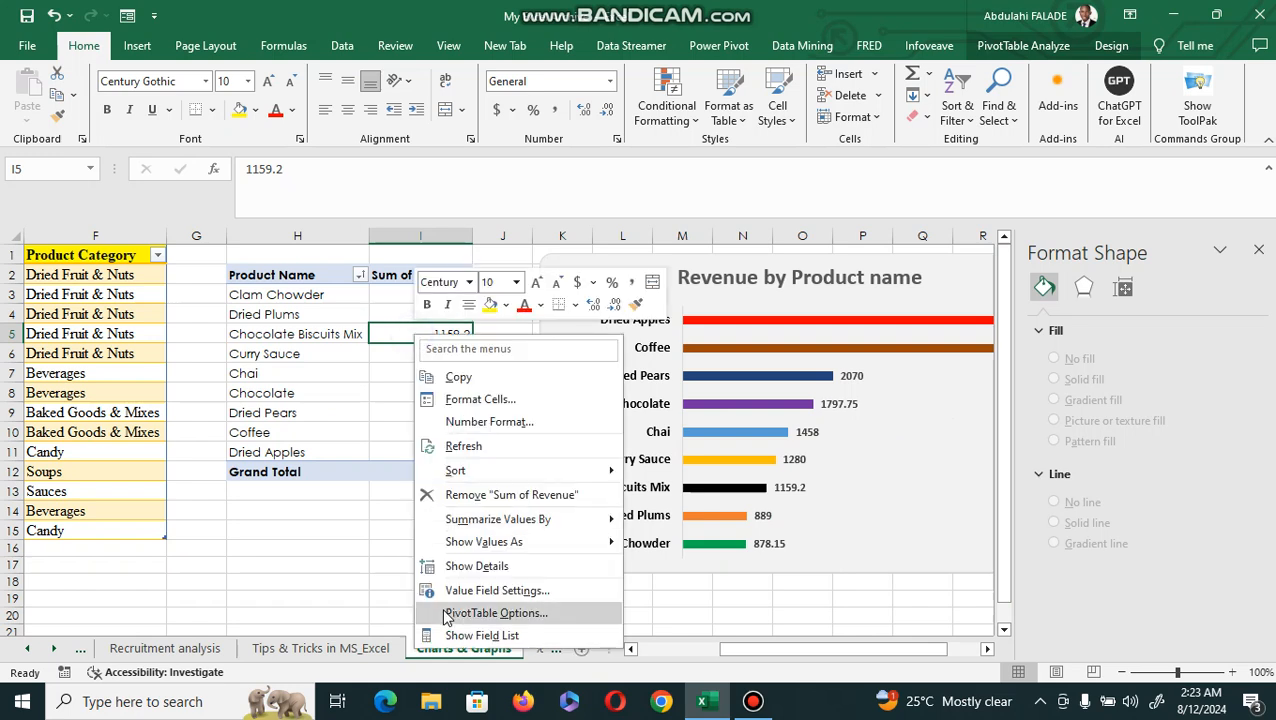
{"action": "left_click", "coordinate": [469, 630]}
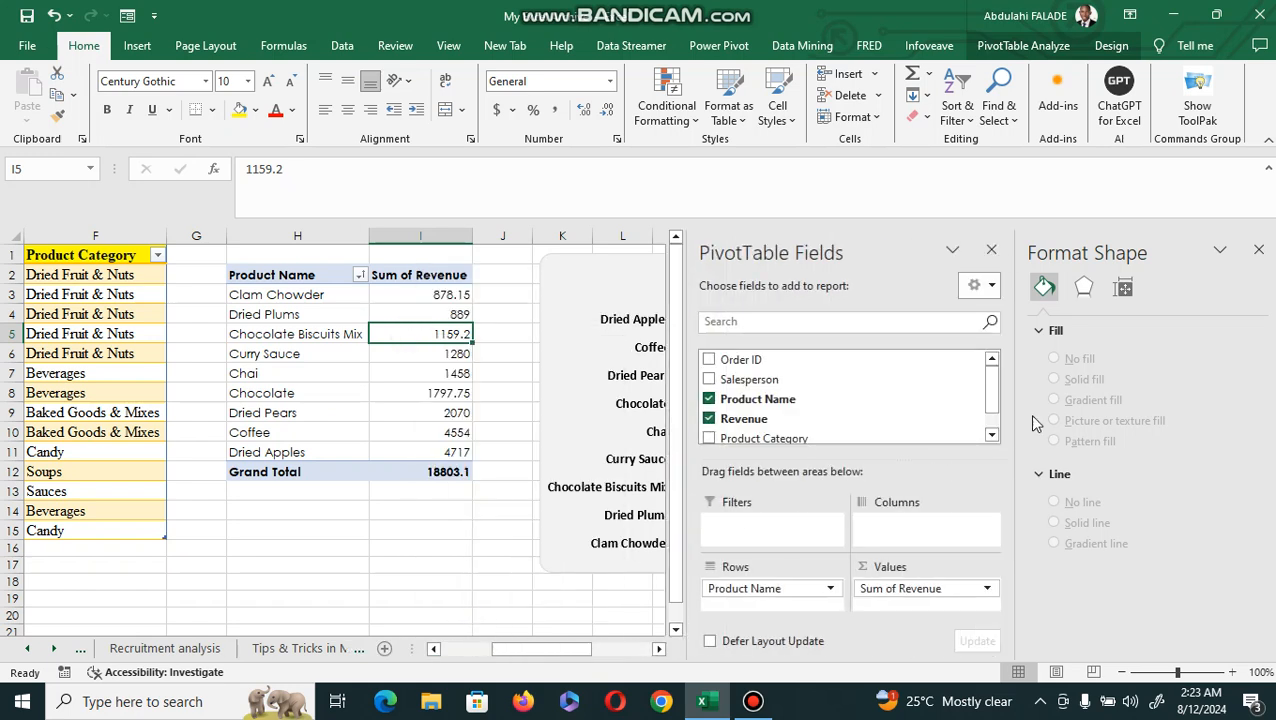
{"action": "mouse_move", "coordinate": [993, 398]}
{"action": "left_mouse_down"}
{"action": "mouse_move", "coordinate": [994, 421]}
{"action": "mouse_move", "coordinate": [994, 393]}
{"action": "left_mouse_up"}
{"action": "left_click", "coordinate": [140, 294]}
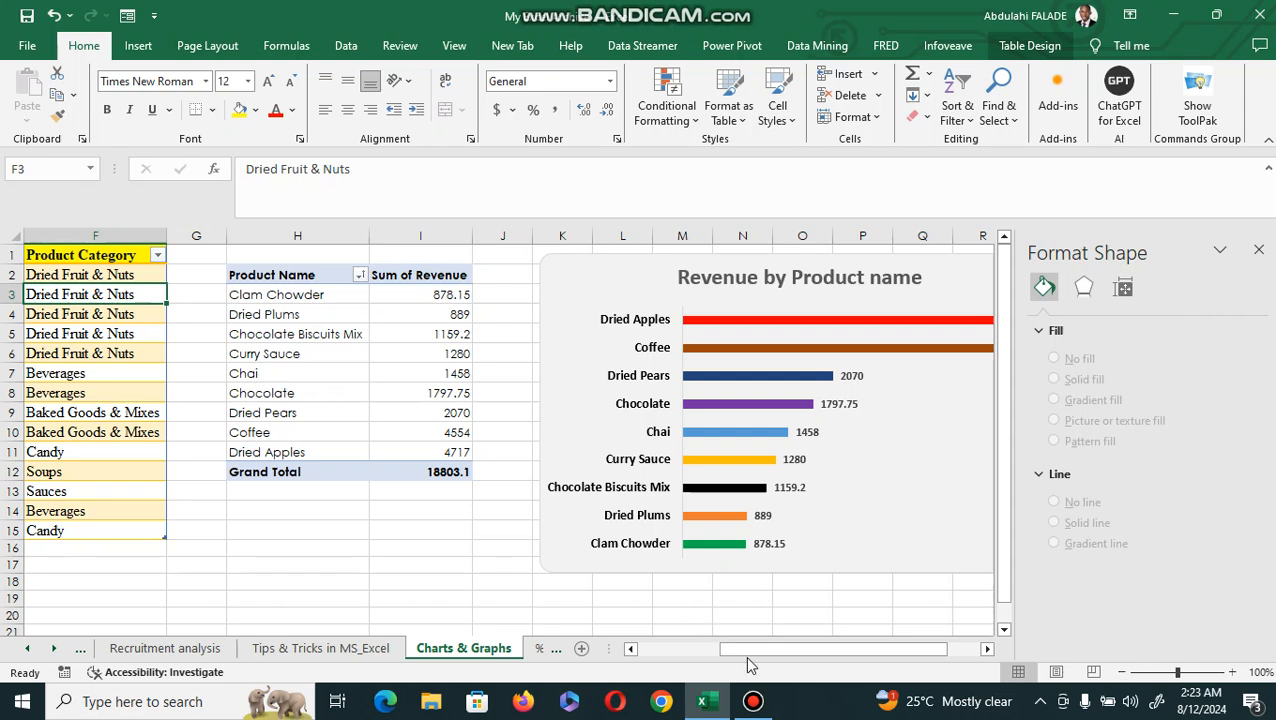
Refresh the Product Name revenue PivotTable so its field list matches the source data.
{"action": "left_click", "coordinate": [439, 367]}
{"action": "right_click", "coordinate": [441, 372]}
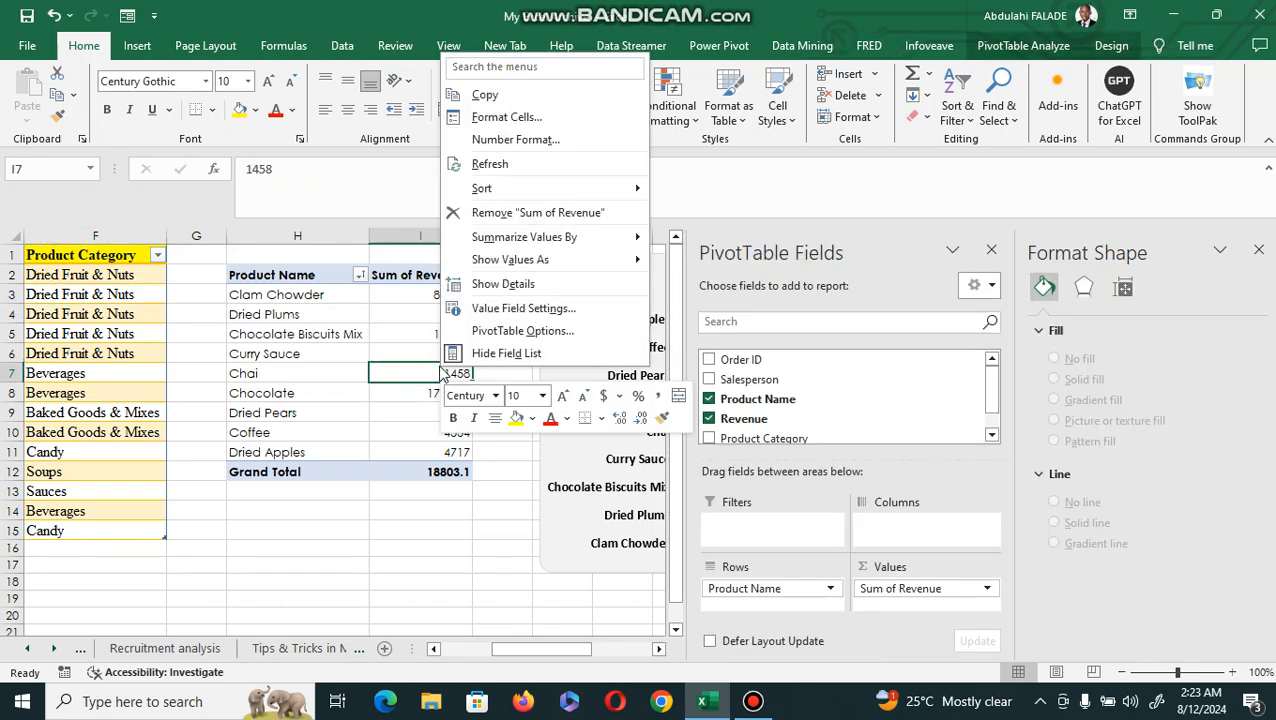
{"action": "left_click", "coordinate": [490, 164]}
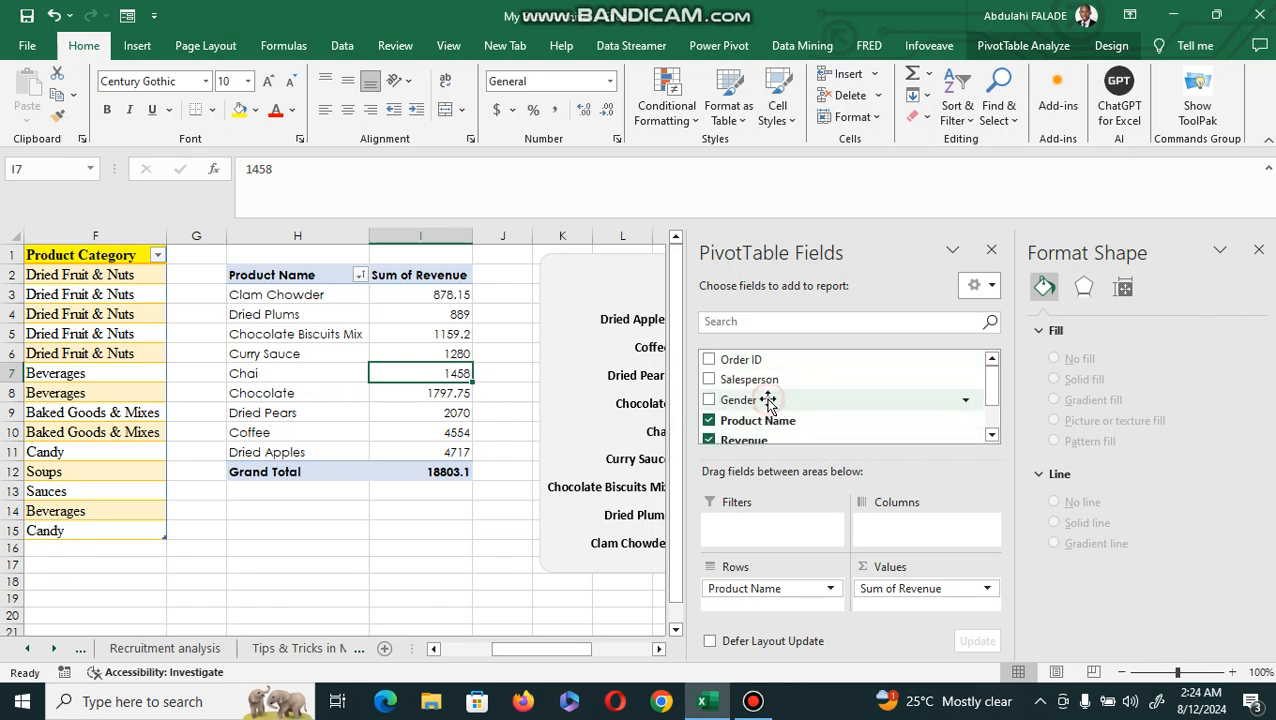
Try Gender as the column field of the Product Name PivotTable, check the chart, and remove the field again.
{"action": "left_click_drag", "start_coordinate": [768, 401], "coordinate": [883, 527]}
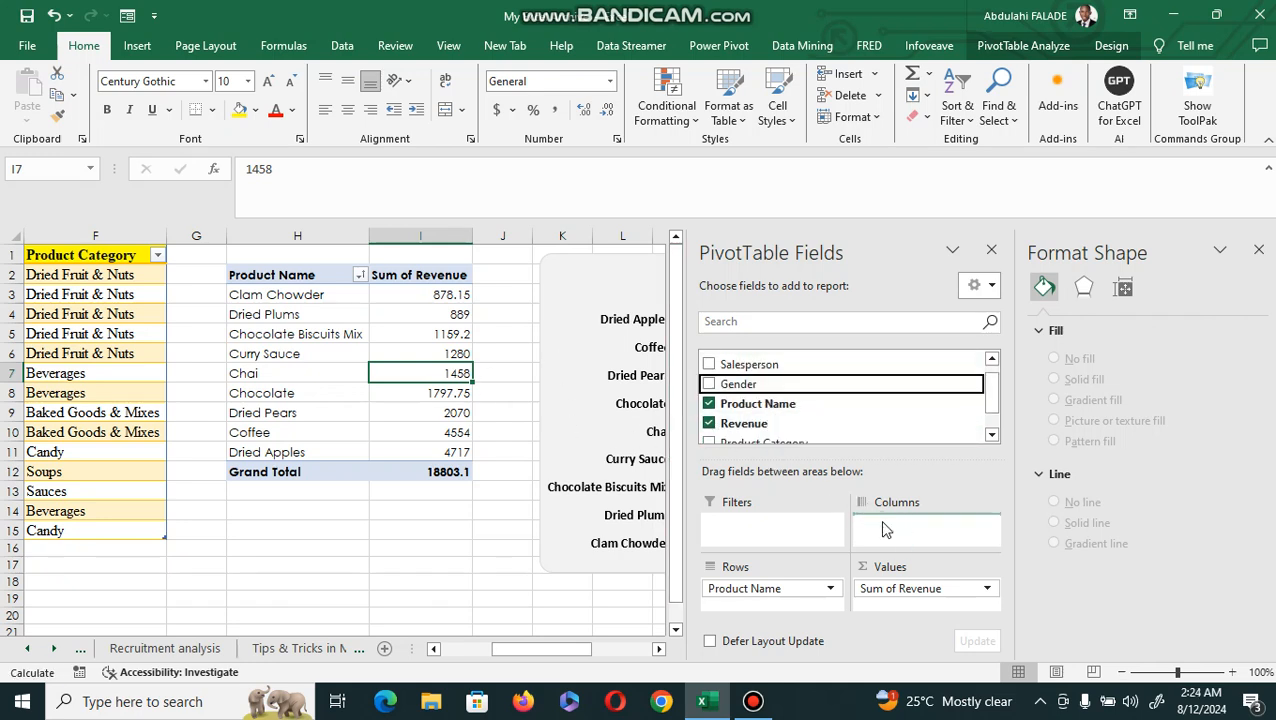
{"action": "left_click", "coordinate": [657, 651]}
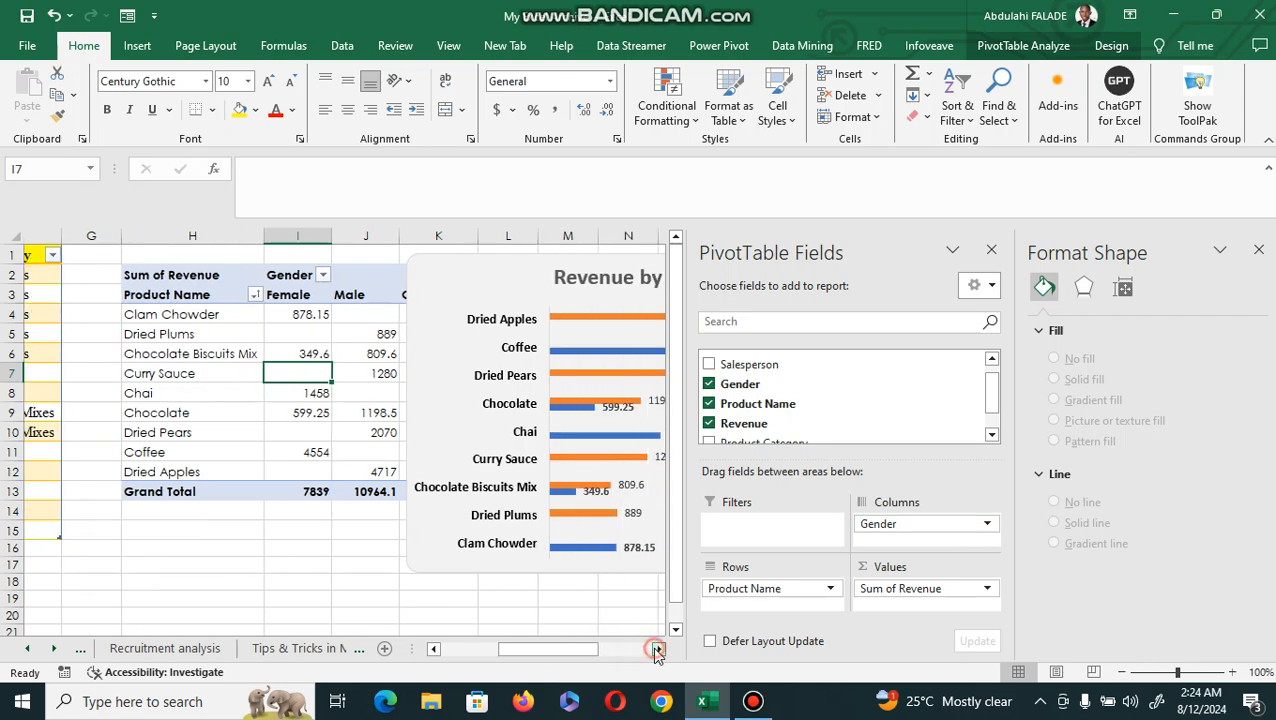
{"action": "left_click", "coordinate": [657, 651]}
{"action": "left_click", "coordinate": [657, 651]}
{"action": "left_click", "coordinate": [657, 651]}
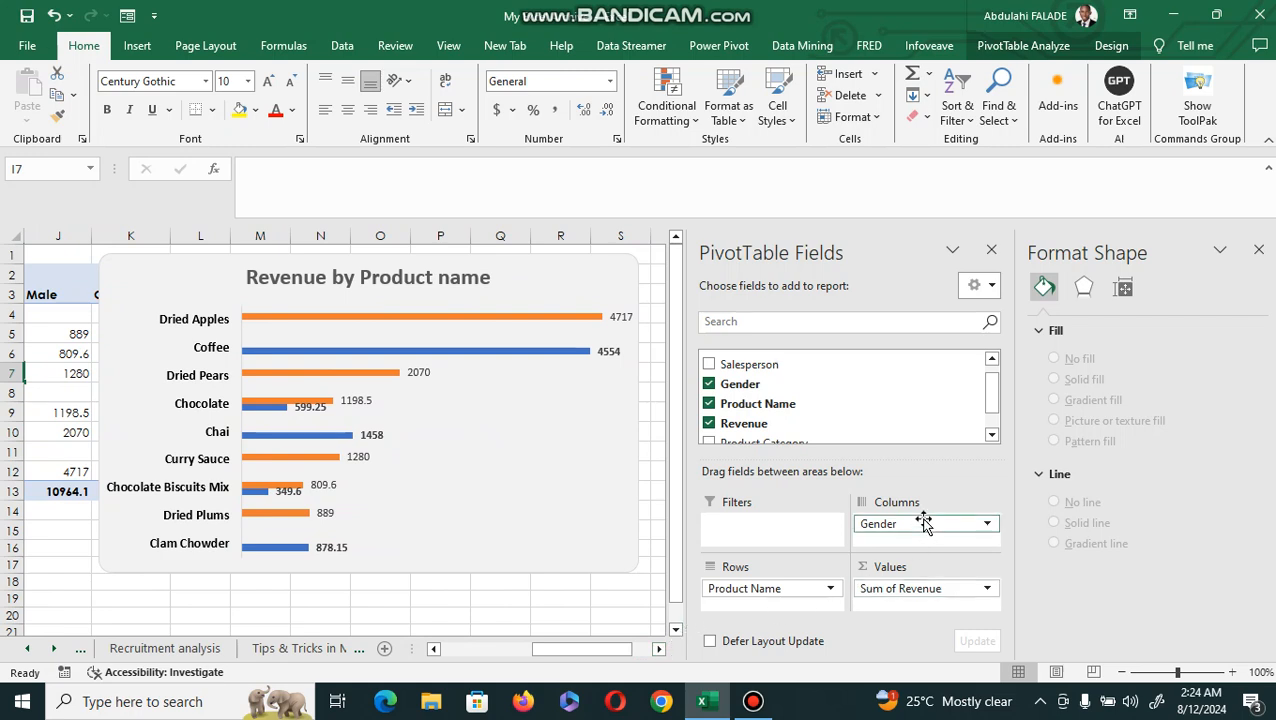
{"action": "left_click_drag", "start_coordinate": [924, 524], "coordinate": [592, 601]}
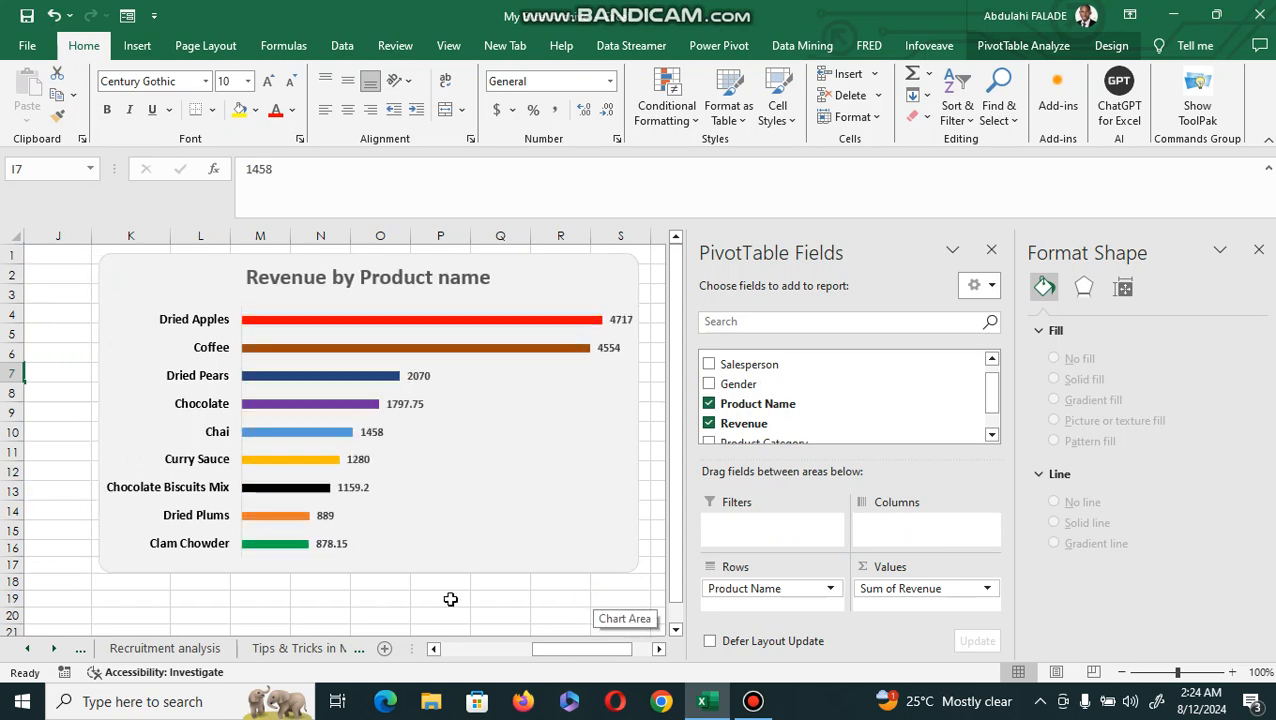
Return to the sales data table and select the Dried Pears cell D4 inside it.
{"action": "left_click", "coordinate": [361, 595]}
{"action": "key", "text": "Left"}
{"action": "key", "text": "Left"}
{"action": "key", "text": "Left"}
{"action": "key", "text": "Left"}
{"action": "key", "text": "Left"}
{"action": "key", "text": "Left"}
{"action": "key", "text": "Left"}
{"action": "key", "text": "Left"}
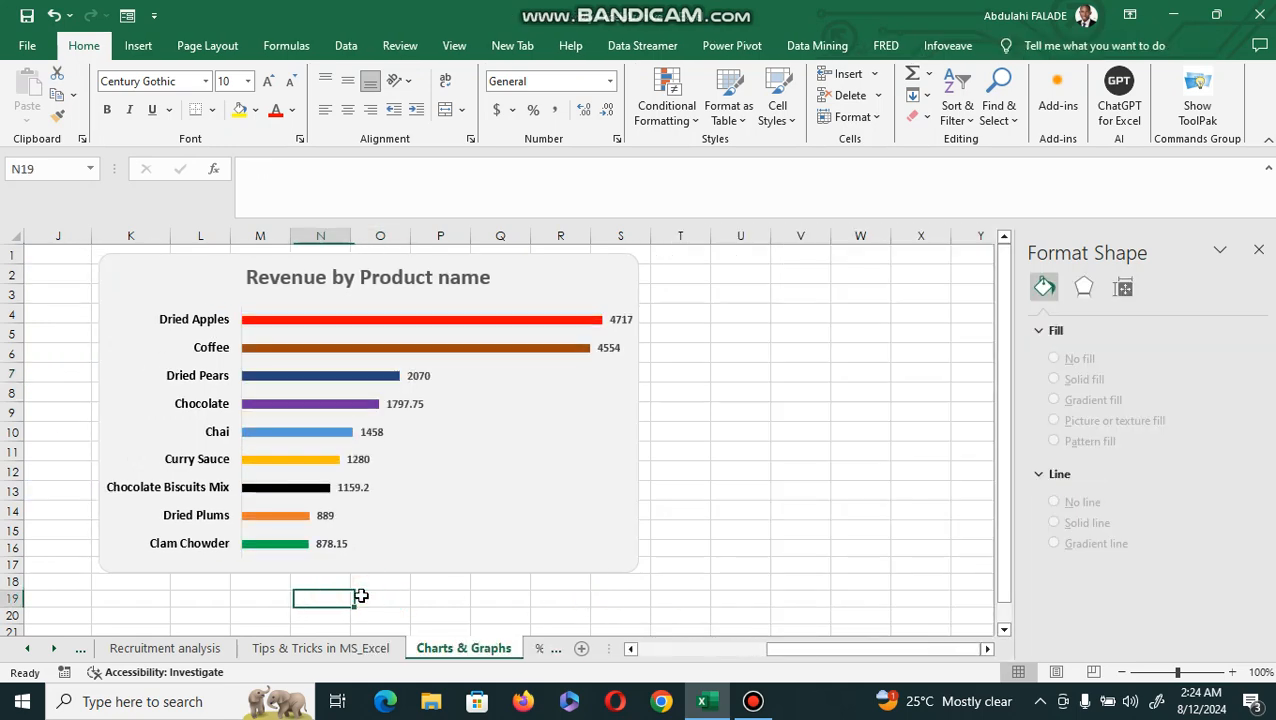
{"action": "key", "text": "Left"}
{"action": "key", "text": "Left"}
{"action": "key", "text": "Left"}
{"action": "key", "text": "Left"}
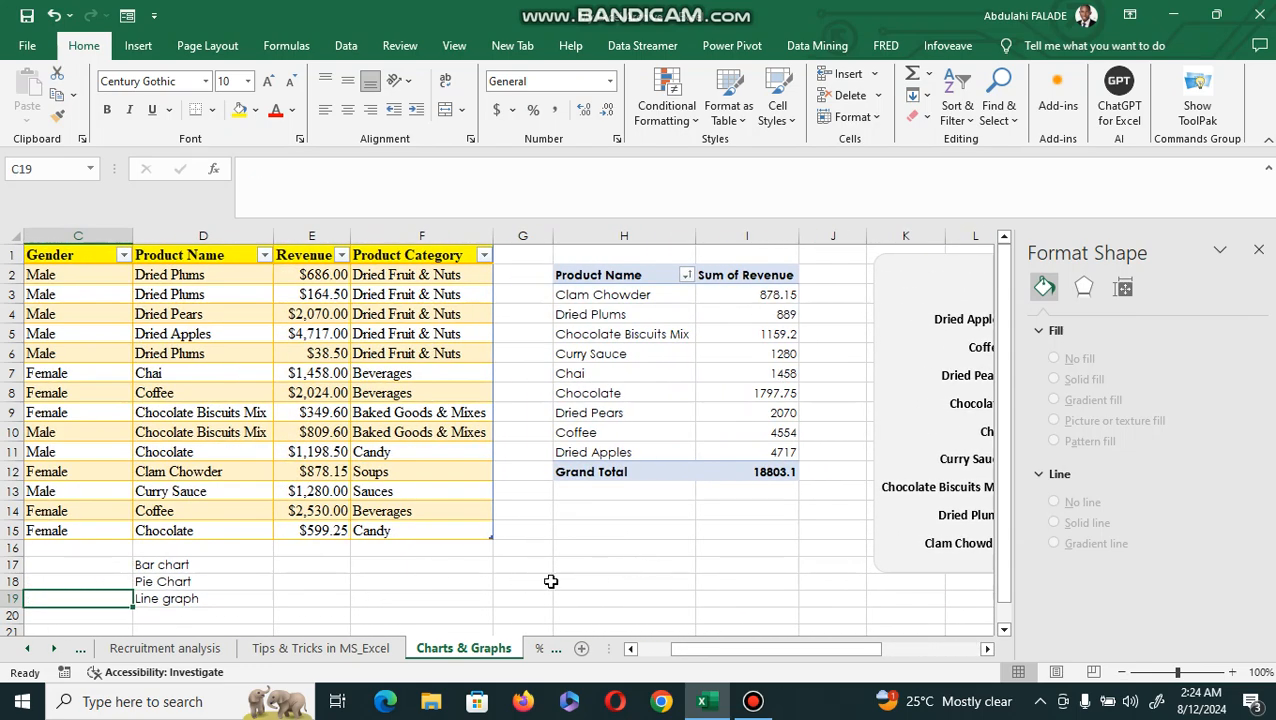
{"action": "left_click", "coordinate": [205, 306]}
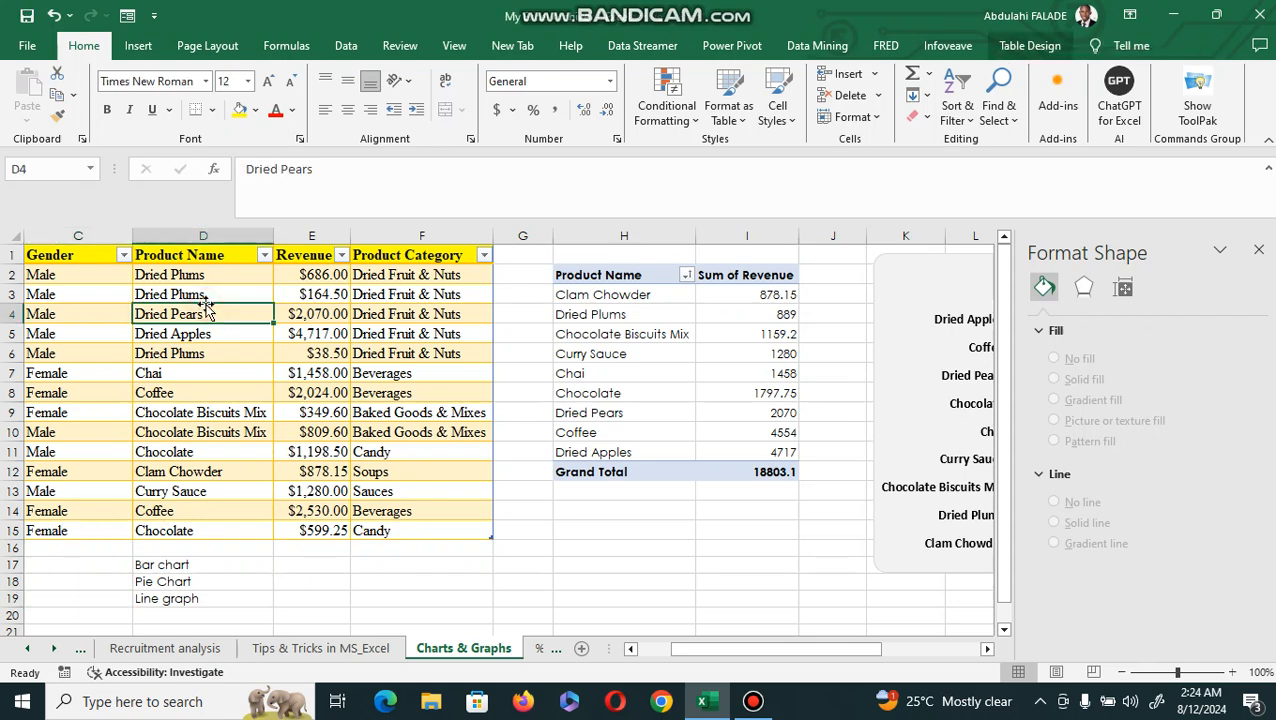
{"action": "left_click", "coordinate": [141, 48]}
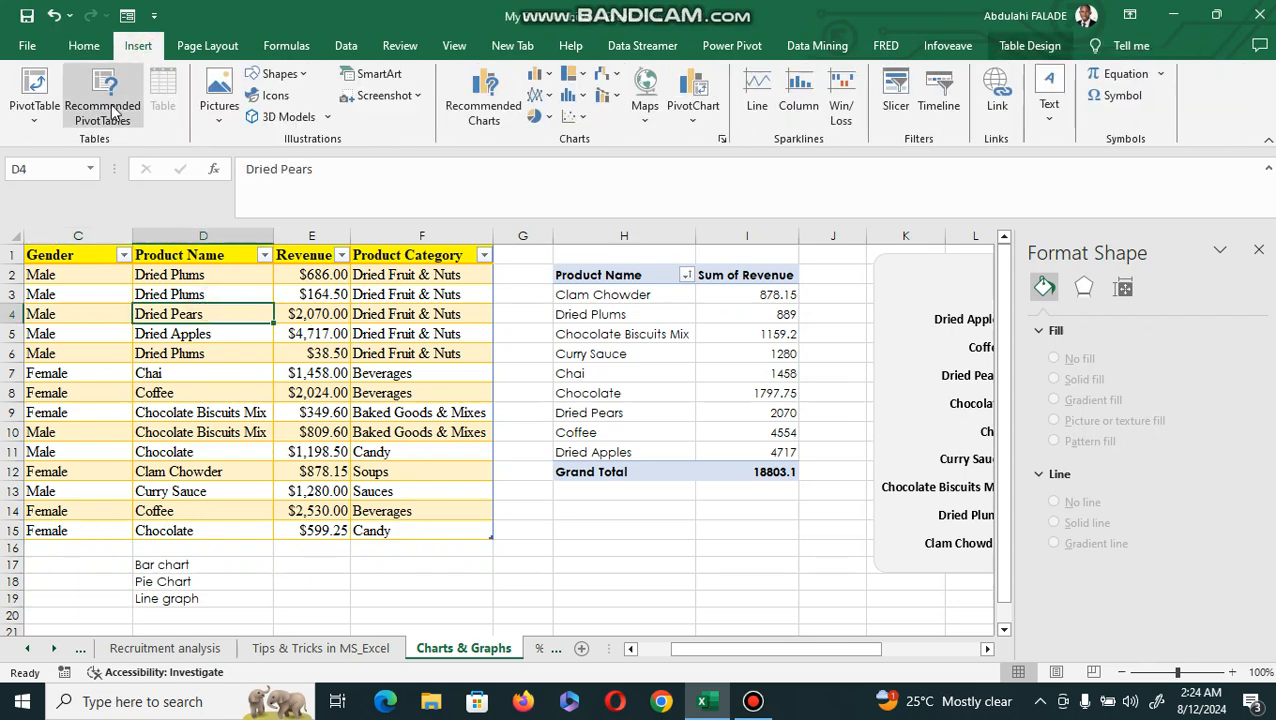
{"action": "left_click", "coordinate": [480, 118]}
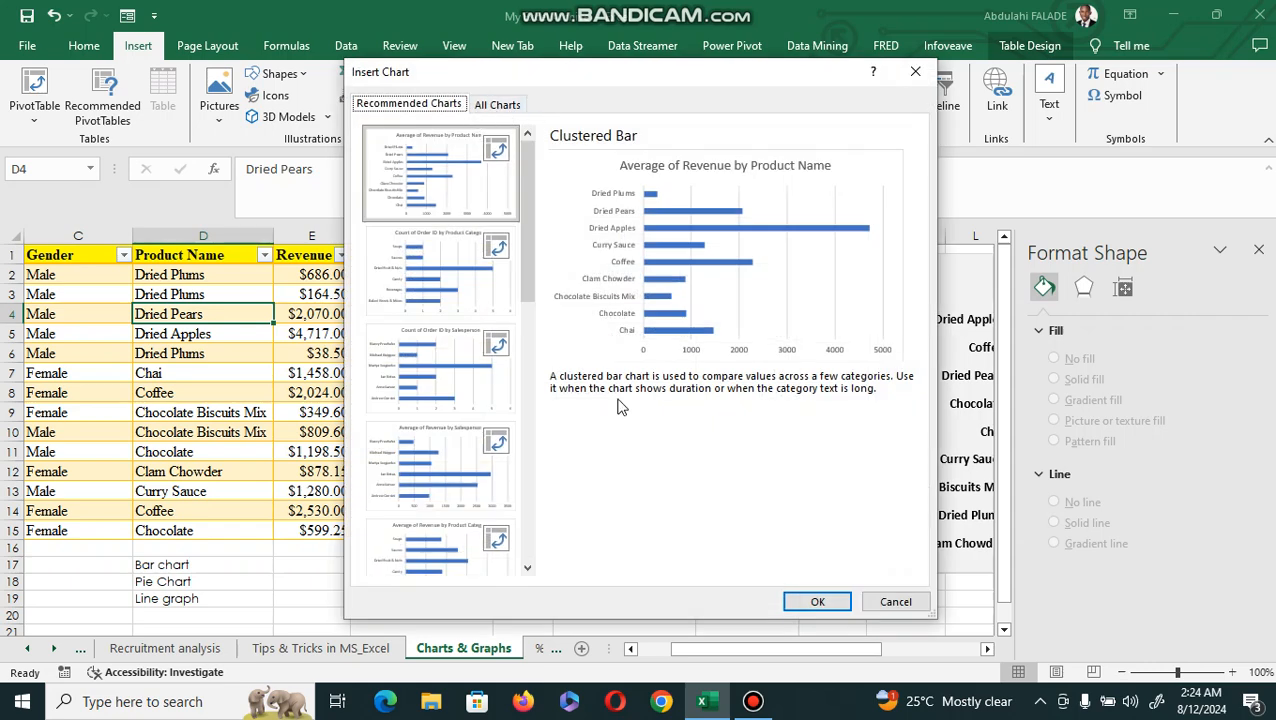
{"action": "left_click", "coordinate": [500, 107]}
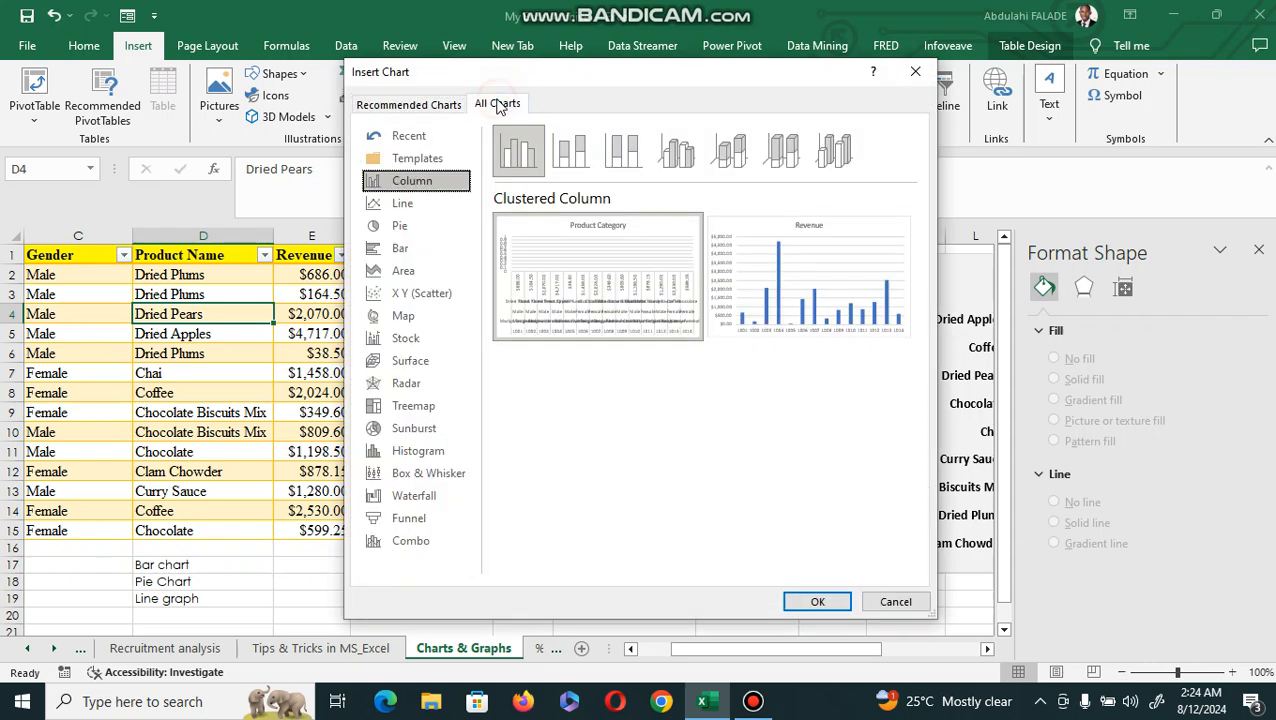
{"action": "left_click", "coordinate": [418, 228]}
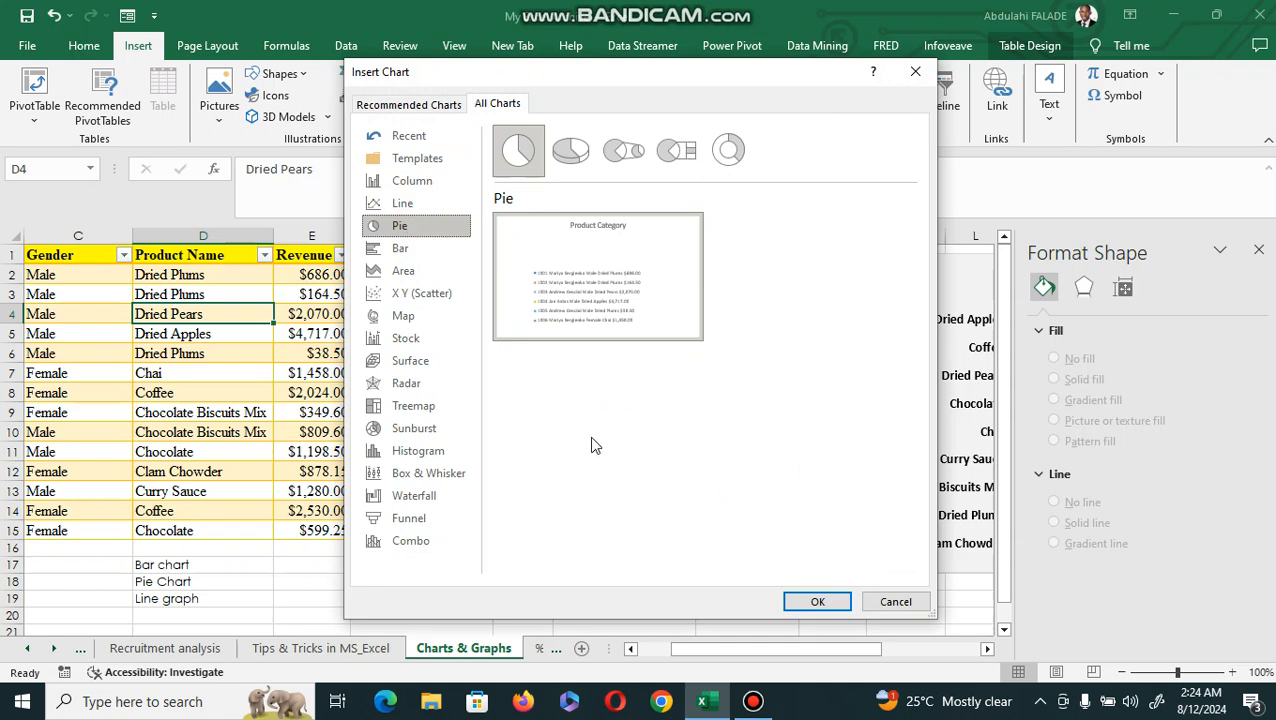
{"action": "left_click", "coordinate": [877, 604]}
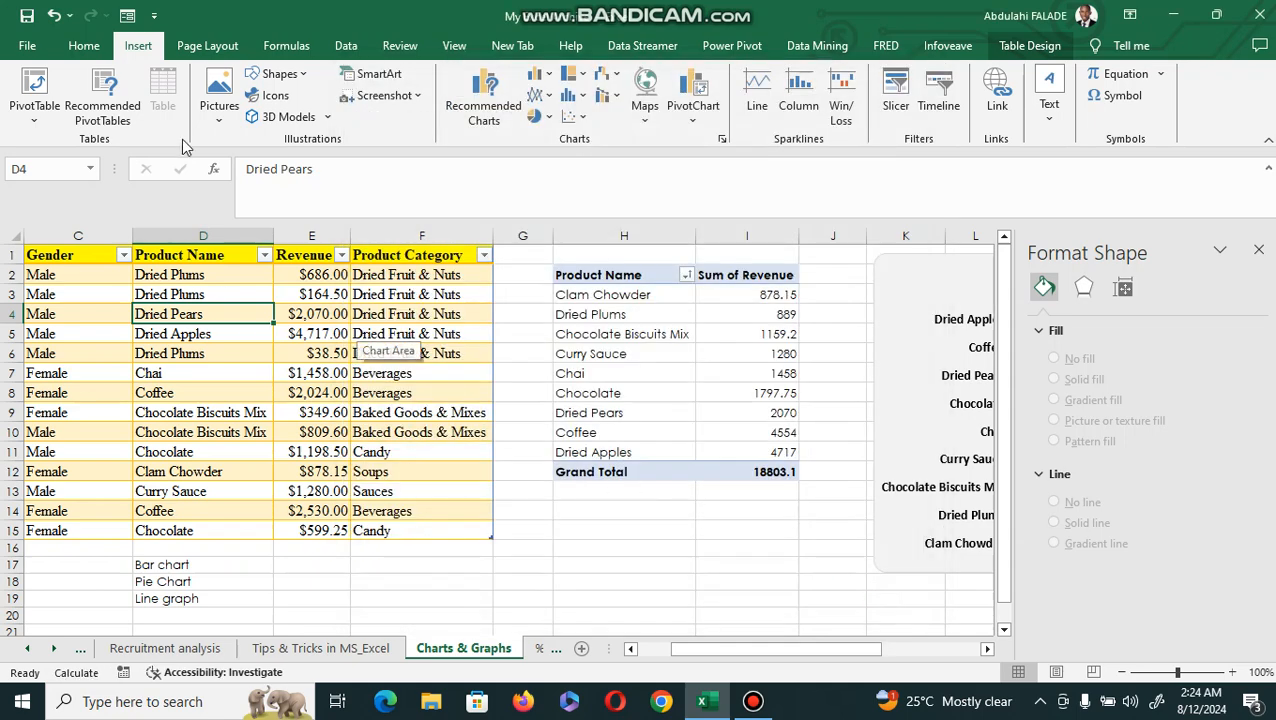
Create a PivotTable from the Sales_Data table on the existing Charts & Graphs worksheet at cell H17.
{"action": "left_click", "coordinate": [26, 113]}
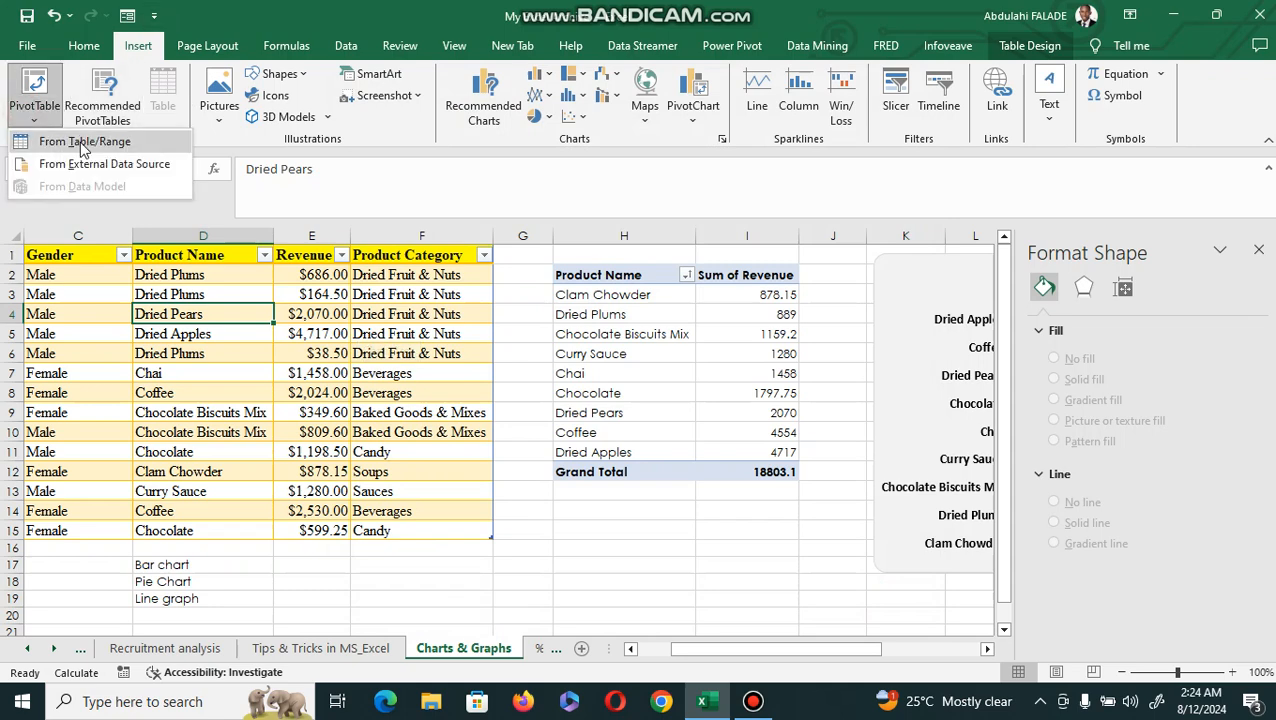
{"action": "left_click", "coordinate": [40, 140]}
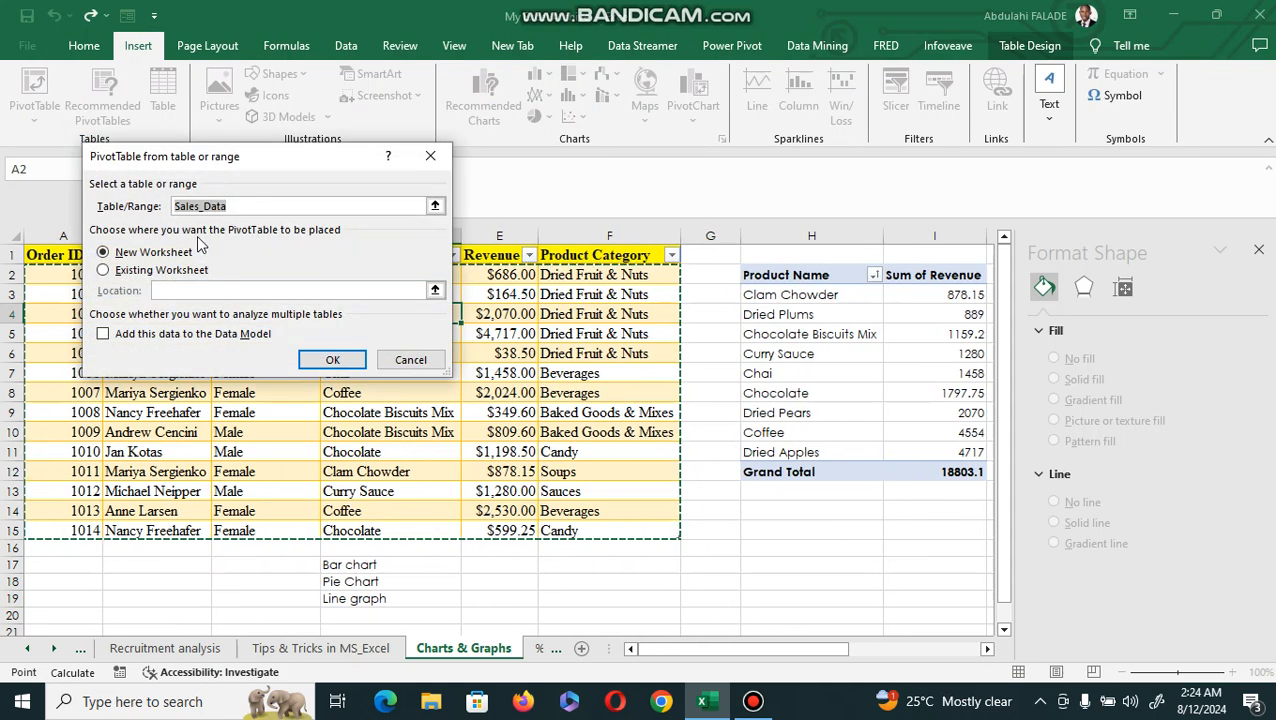
{"action": "left_click", "coordinate": [103, 270]}
{"action": "left_click", "coordinate": [776, 565]}
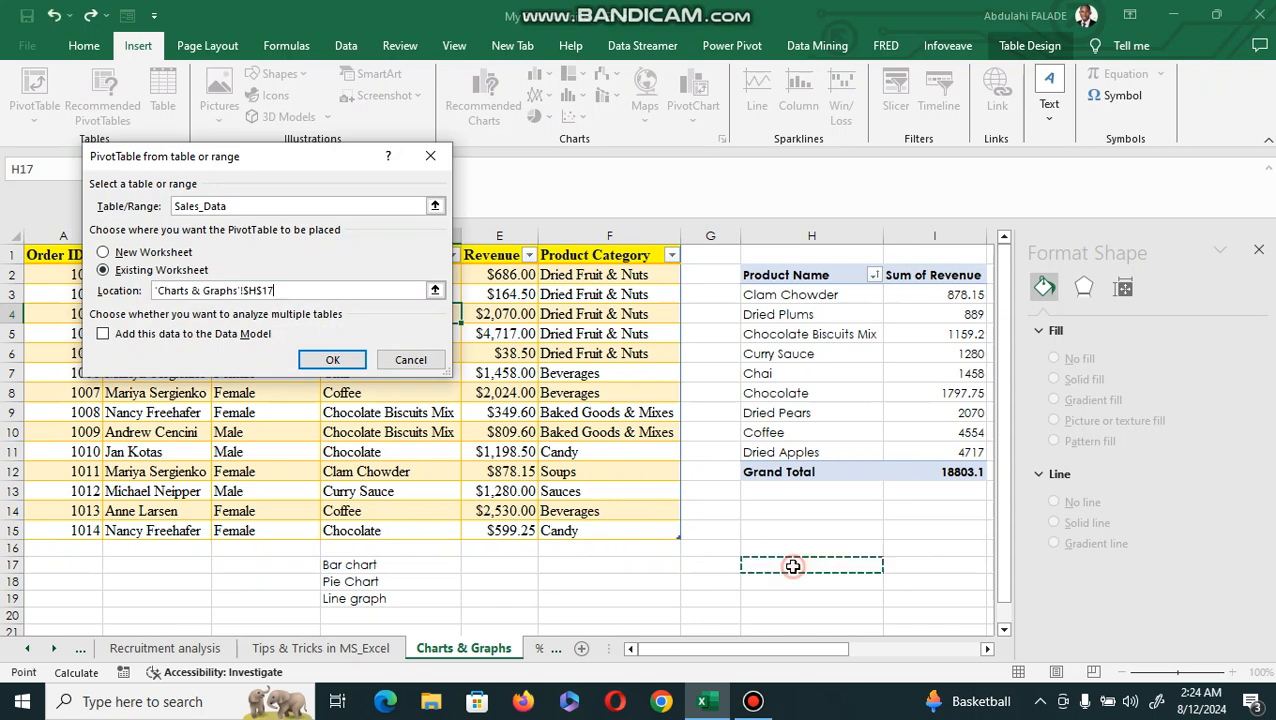
{"action": "left_click", "coordinate": [332, 359]}
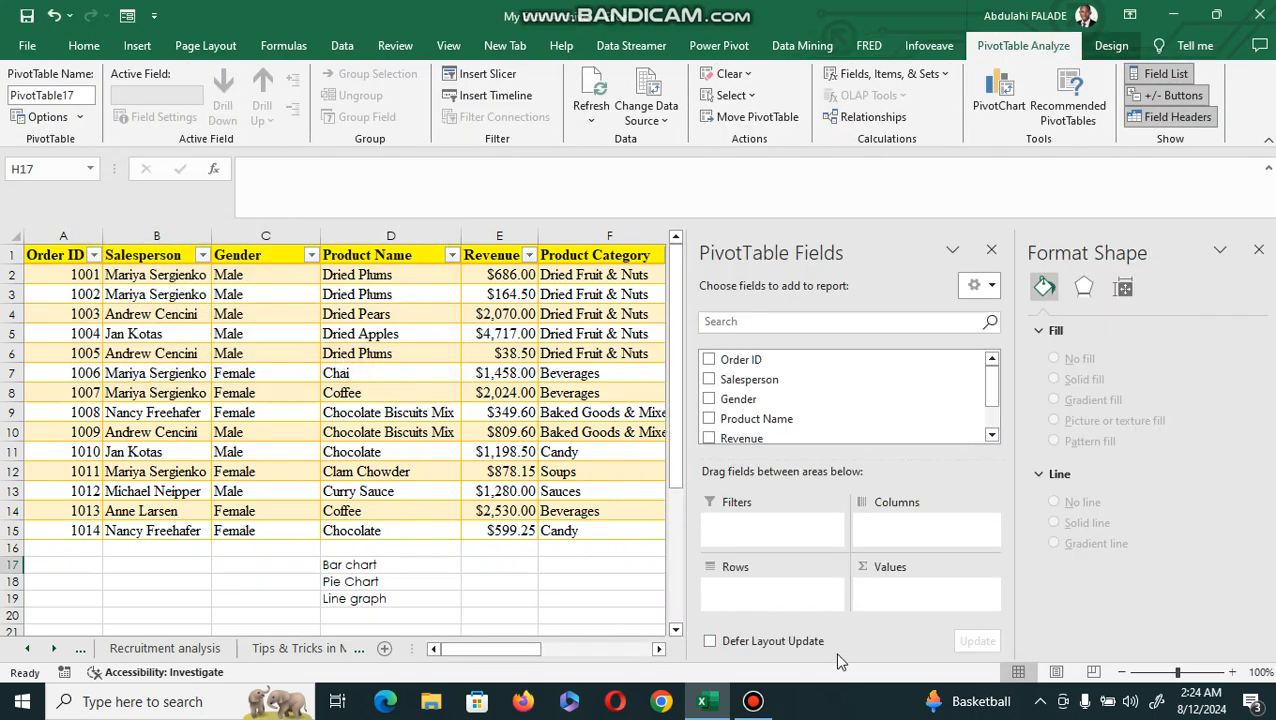
Build the new PivotTable with Gender as rows and the sum of Revenue as values.
{"action": "left_click", "coordinate": [658, 651]}
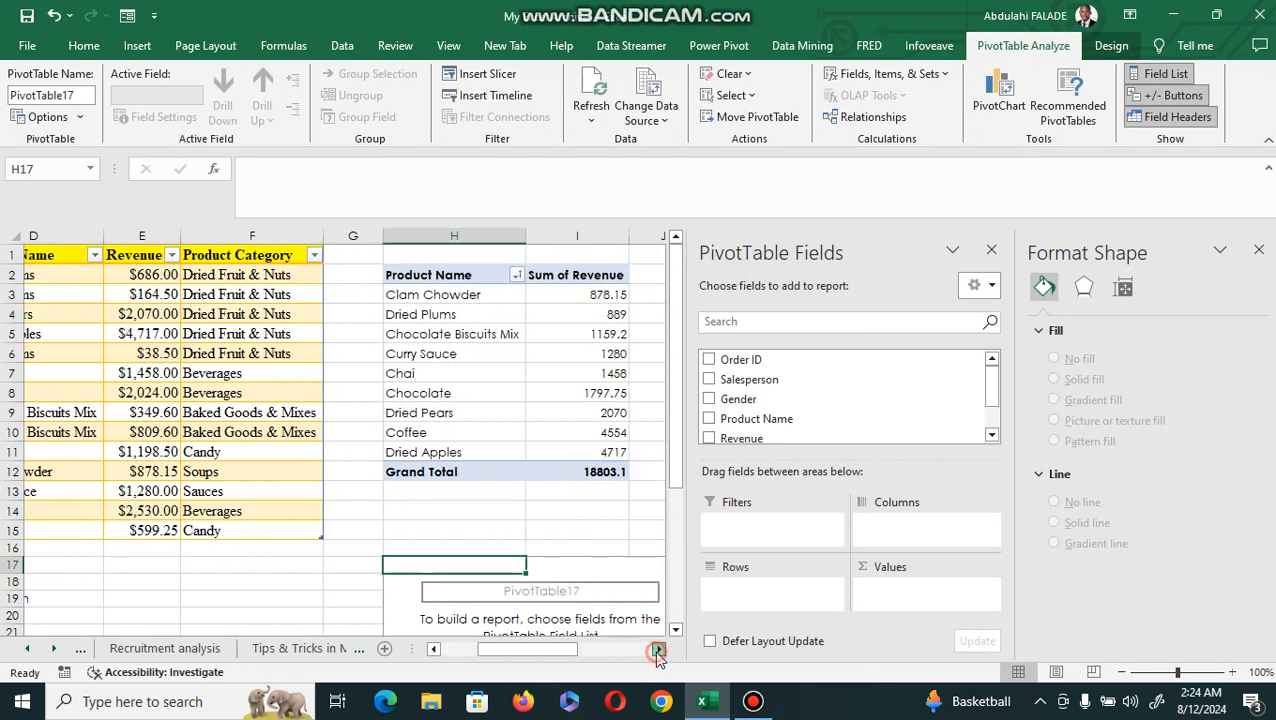
{"action": "left_click_drag", "start_coordinate": [745, 399], "coordinate": [740, 612]}
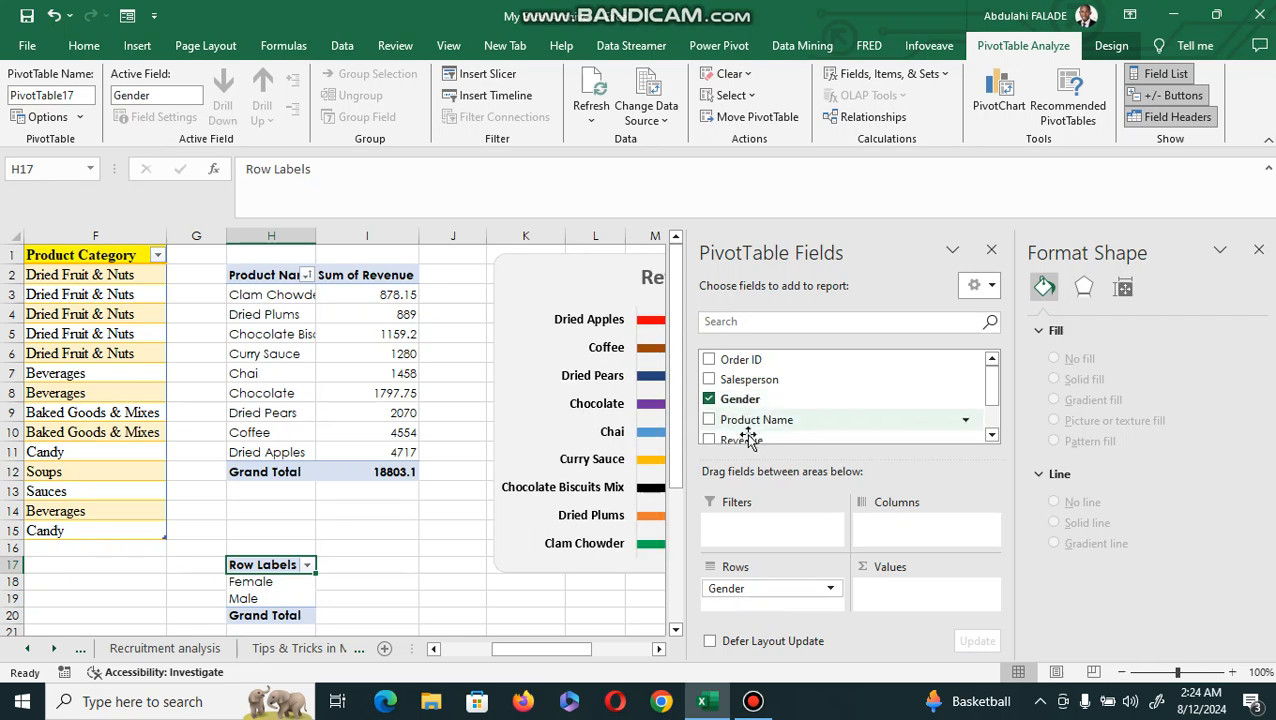
{"action": "left_click_drag", "start_coordinate": [741, 438], "coordinate": [882, 598]}
Show the gender PivotTable's revenue values as % of Grand Total.
{"action": "scroll", "coordinate": [673, 636], "scroll_direction": "down", "scroll_amount": 2}
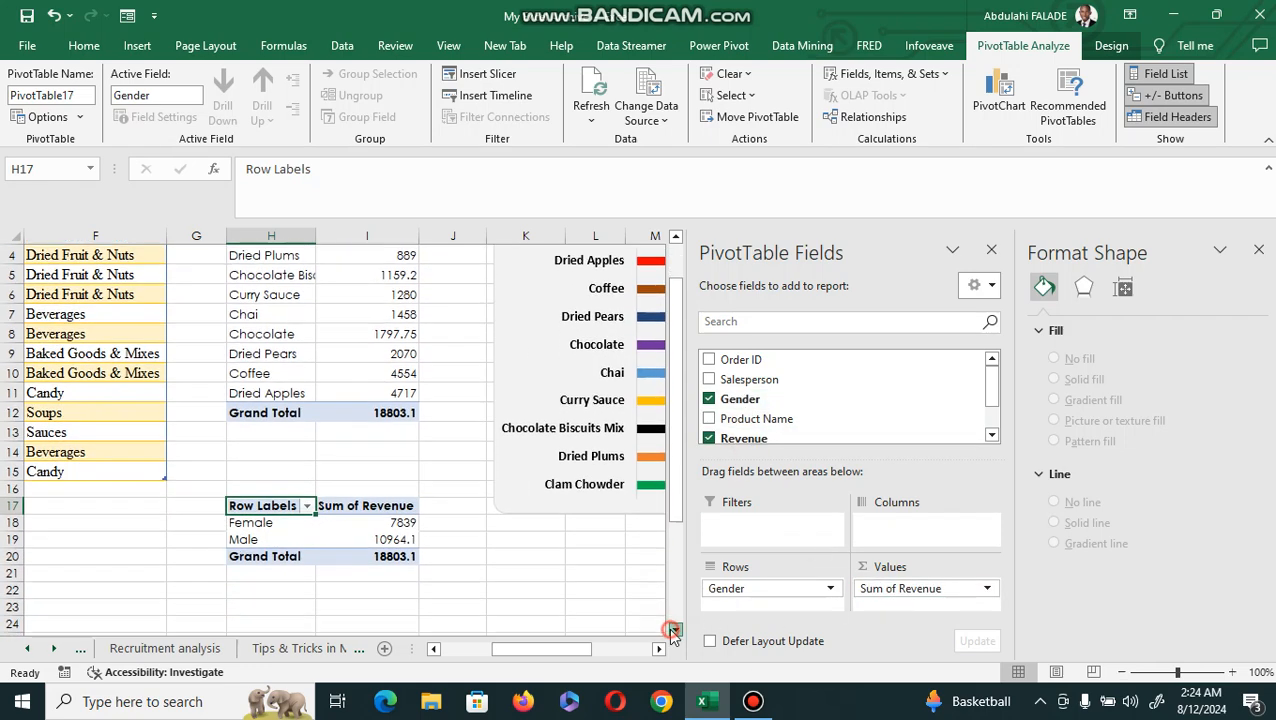
{"action": "right_click", "coordinate": [403, 538]}
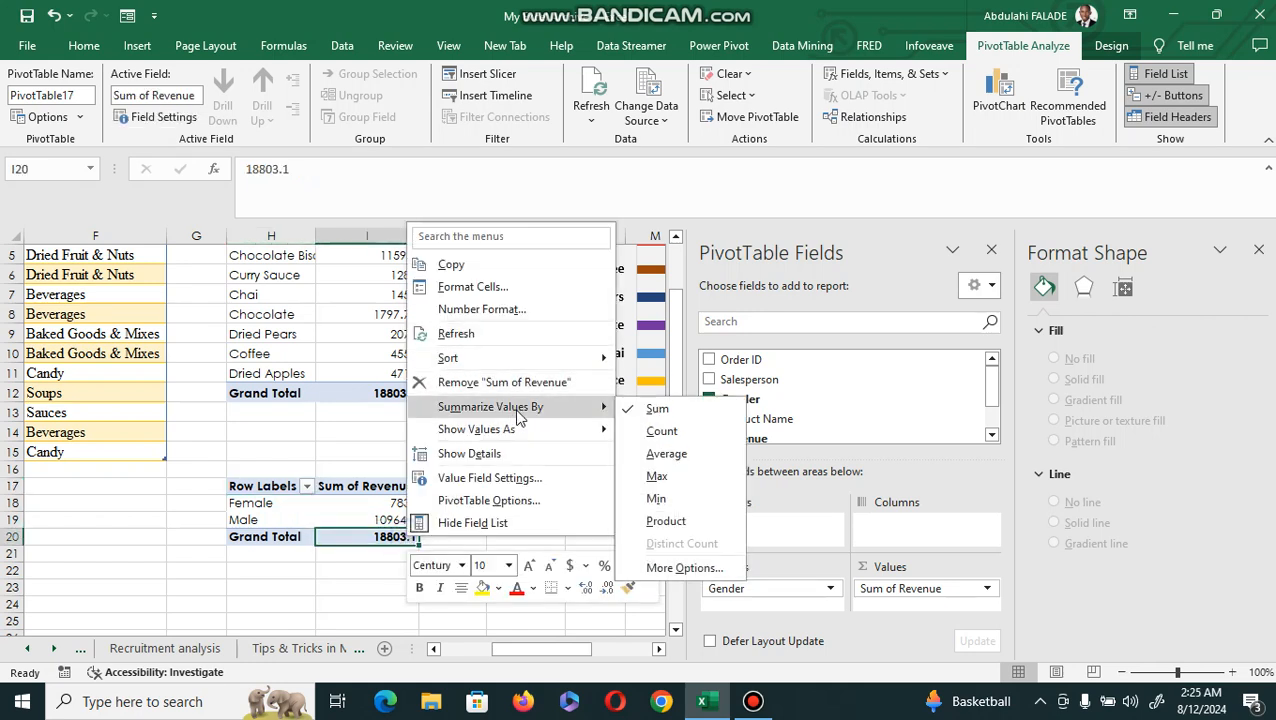
{"action": "mouse_move", "coordinate": [508, 430]}
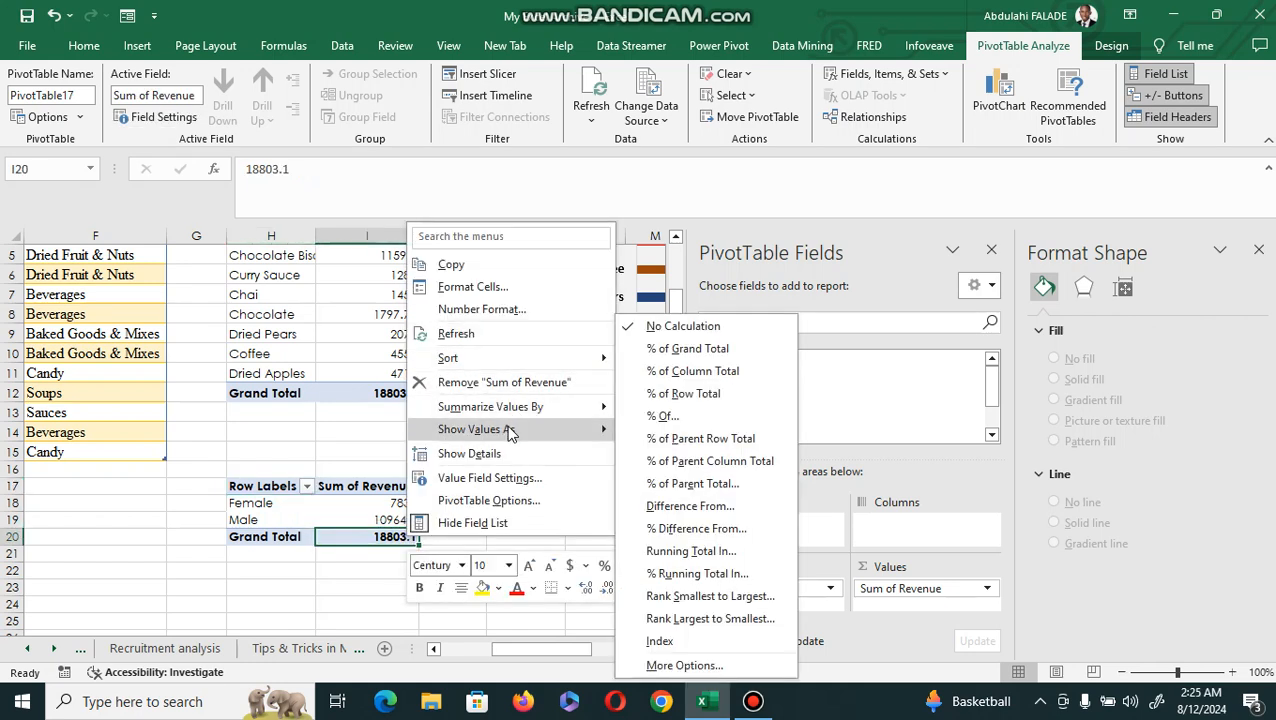
{"action": "left_click", "coordinate": [690, 350]}
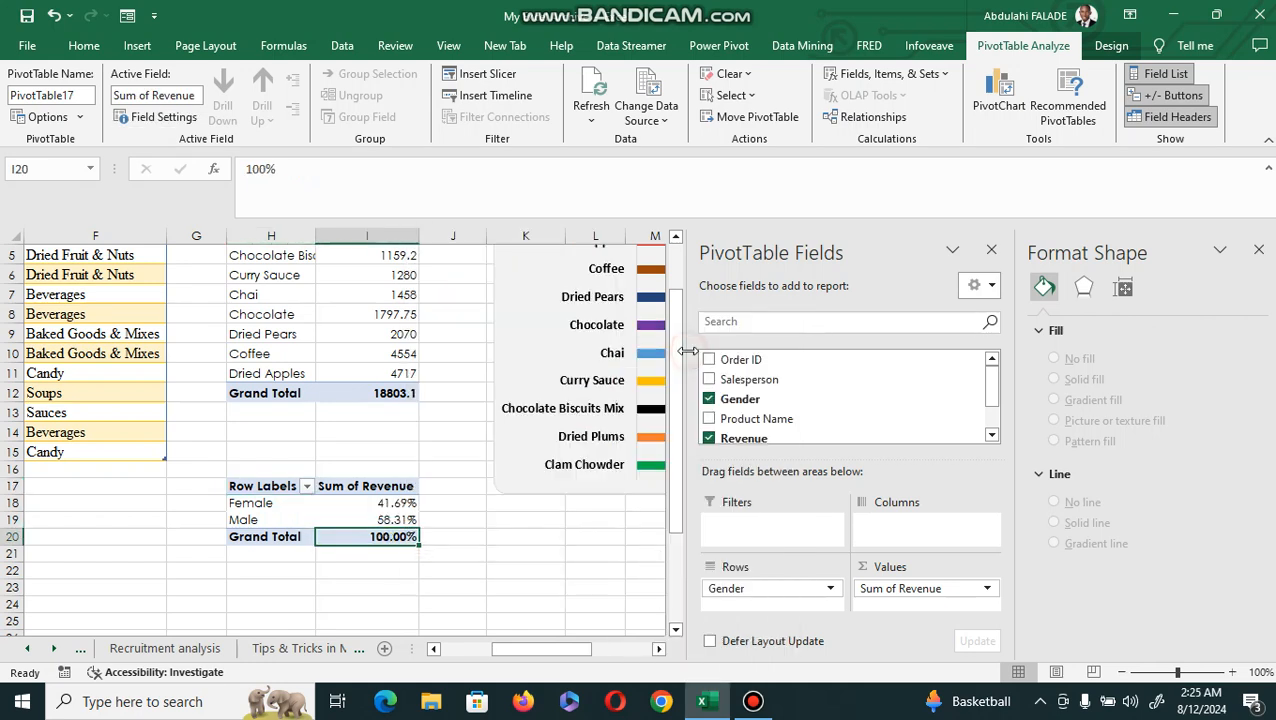
Set the number format of the gender PivotTable's revenue percentages to 0 decimal places.
{"action": "right_click", "coordinate": [393, 540]}
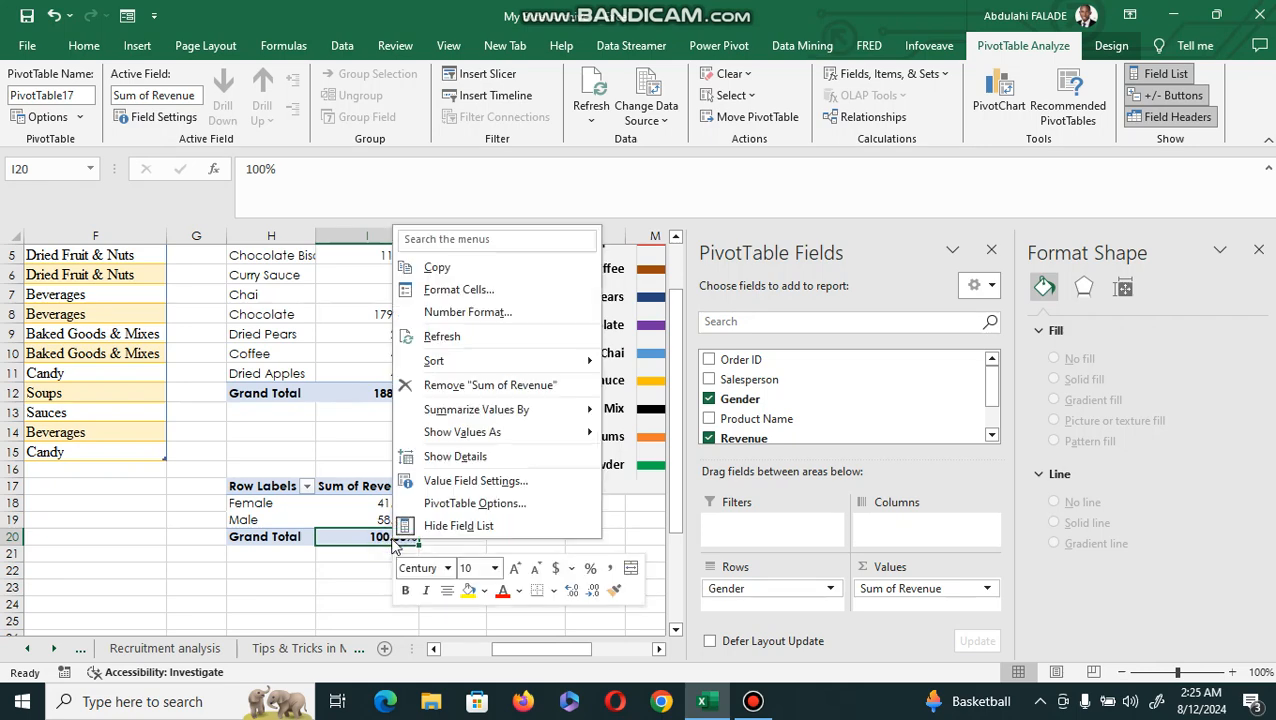
{"action": "left_click", "coordinate": [513, 318]}
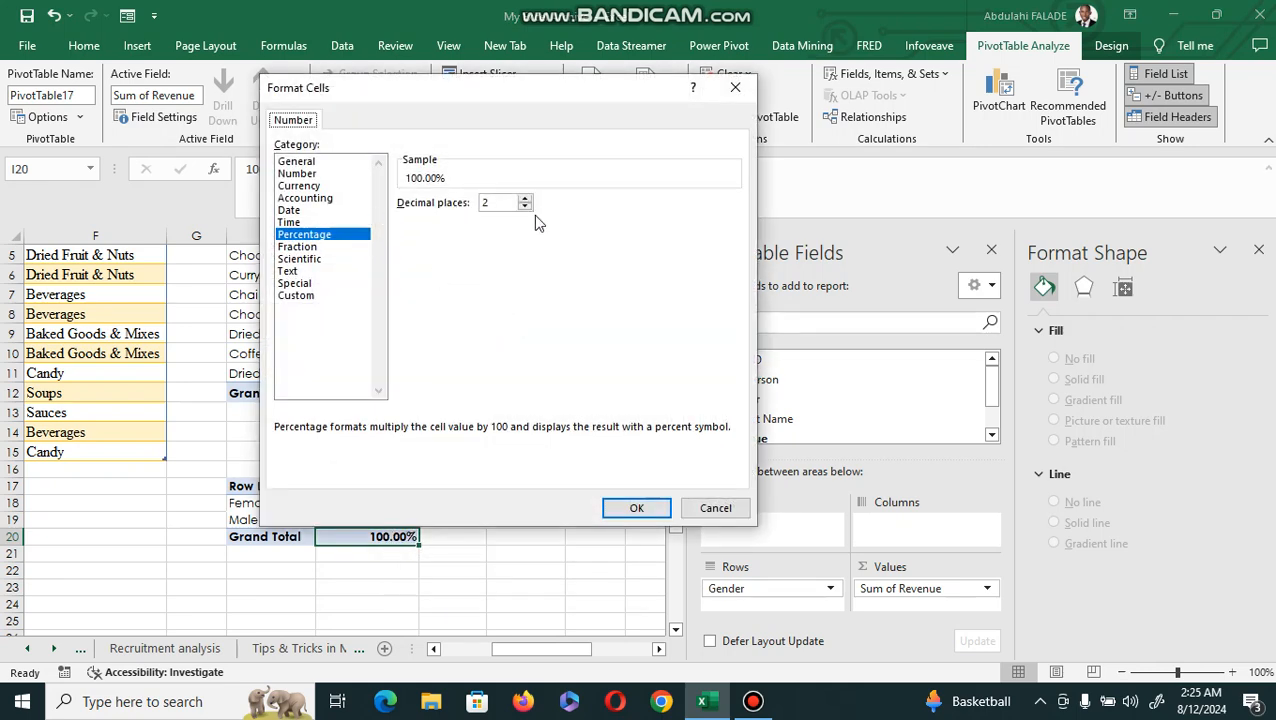
{"action": "left_click", "coordinate": [525, 207]}
{"action": "left_click", "coordinate": [525, 207]}
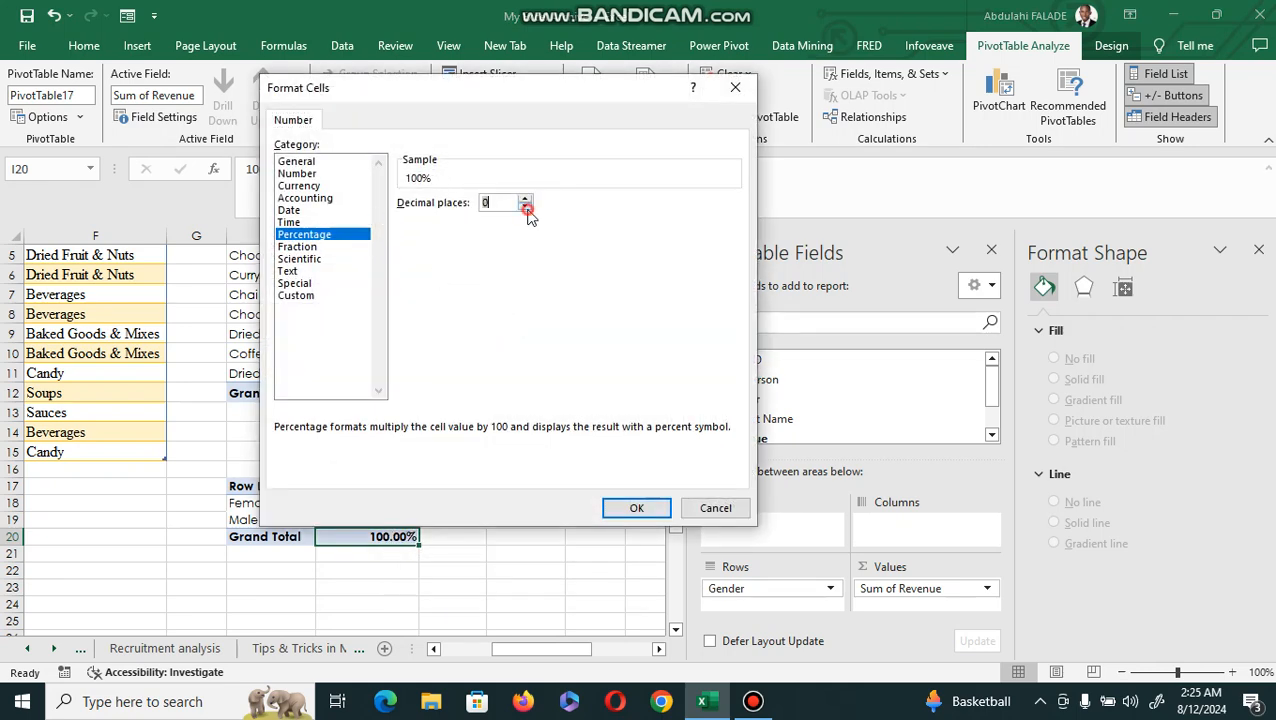
{"action": "left_click", "coordinate": [637, 509]}
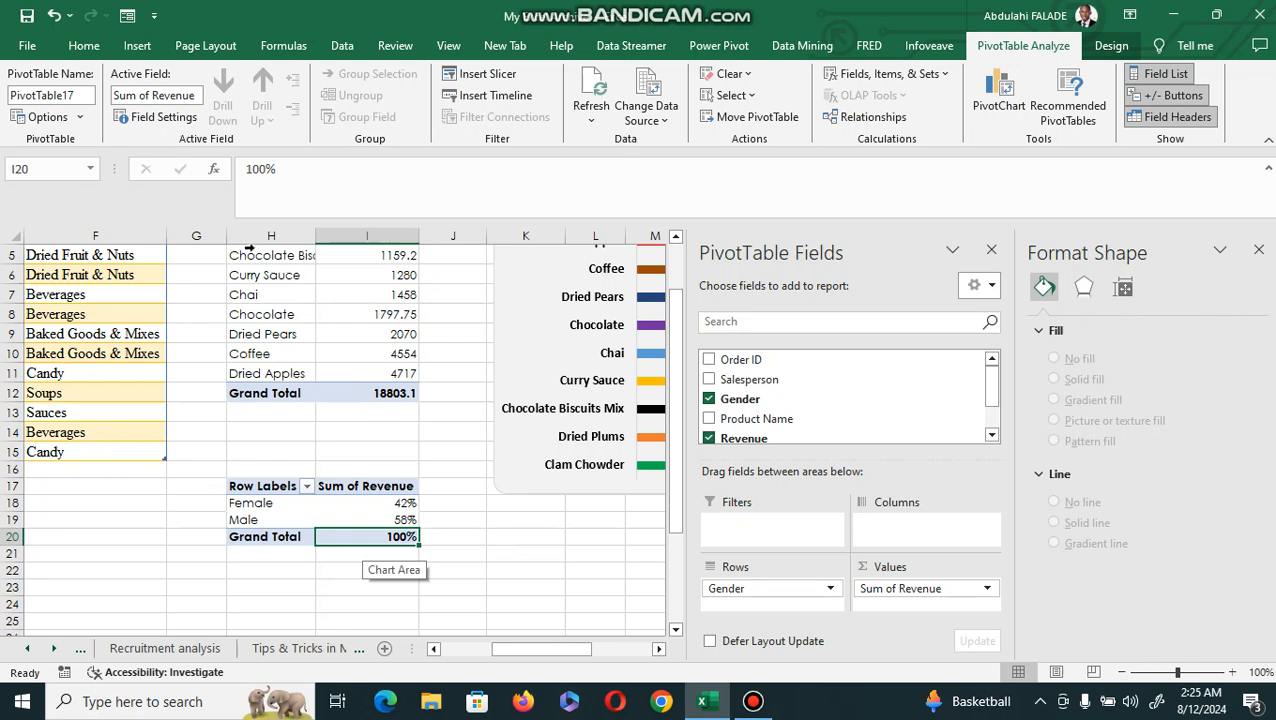
Insert a Pie PivotChart based on the gender revenue PivotTable.
{"action": "left_click", "coordinate": [137, 46]}
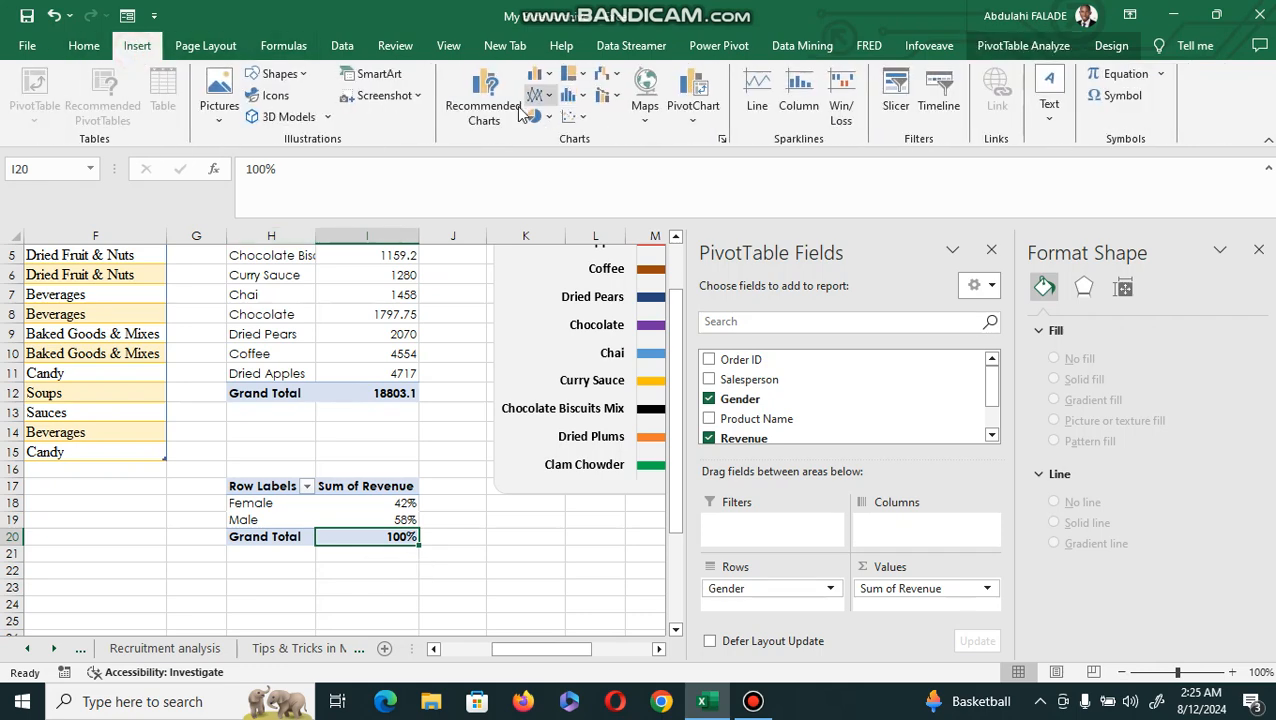
{"action": "left_click", "coordinate": [484, 110]}
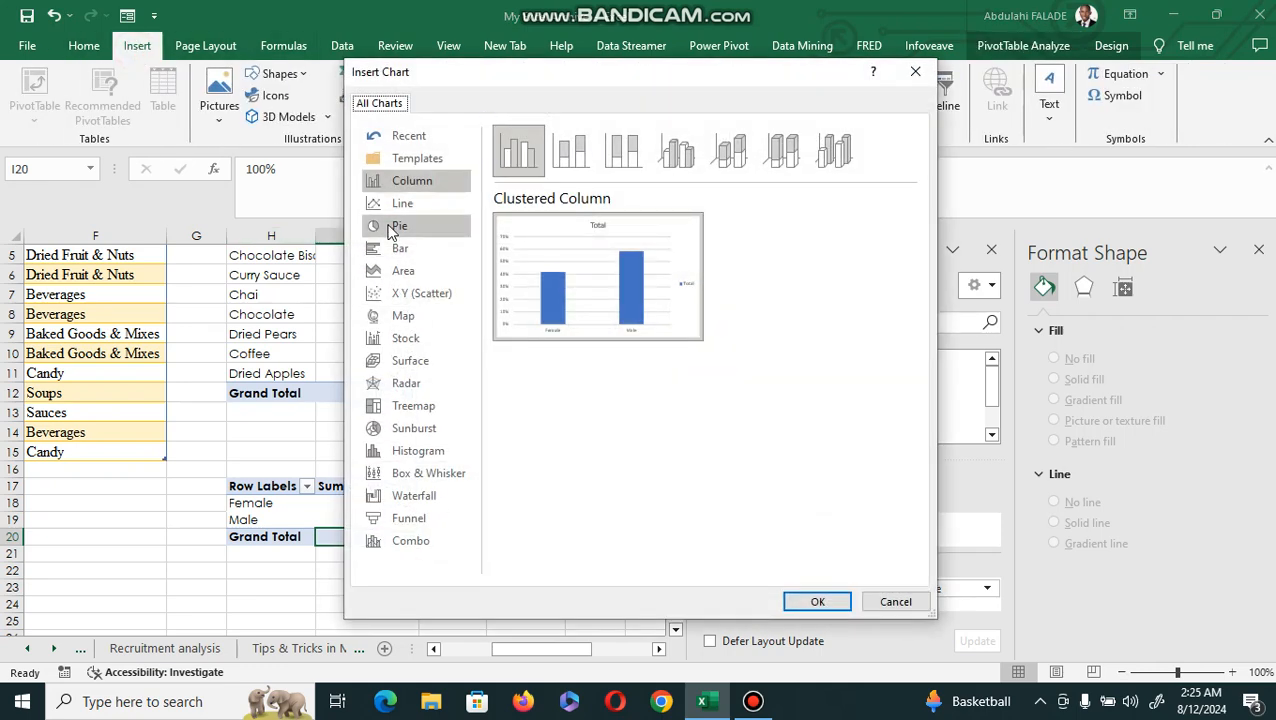
{"action": "left_click", "coordinate": [391, 229]}
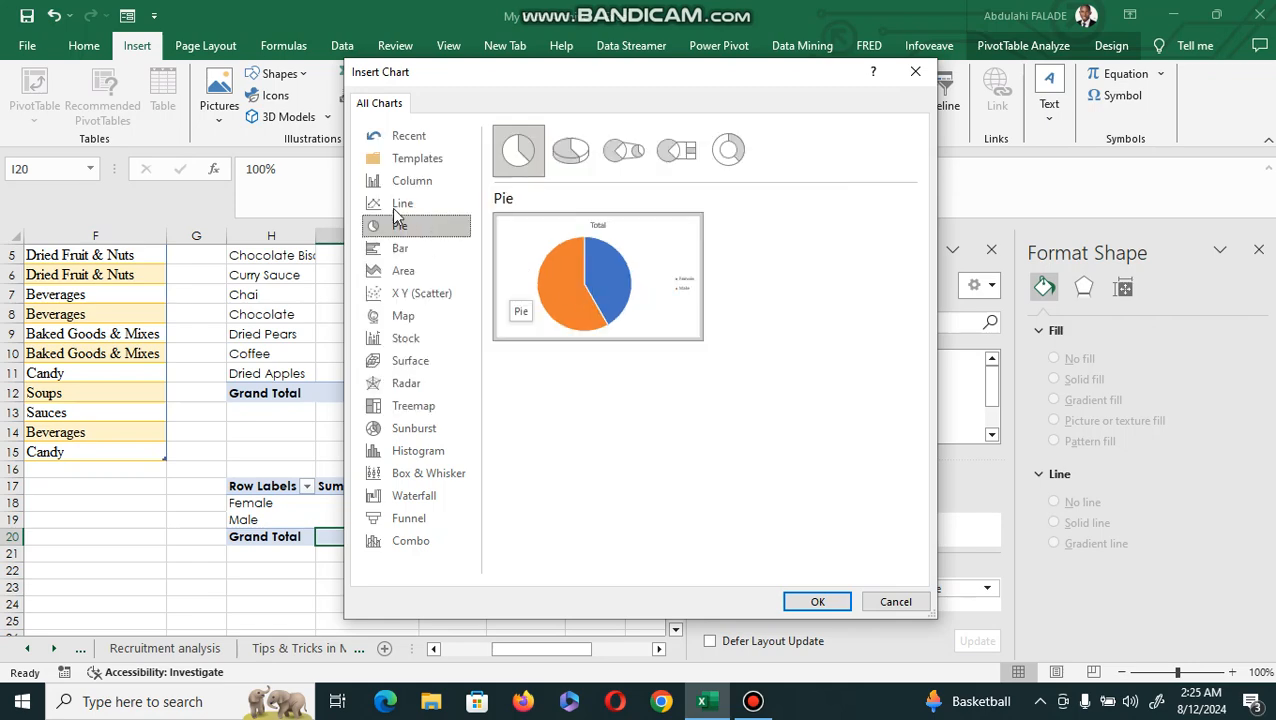
{"action": "mouse_move", "coordinate": [603, 262]}
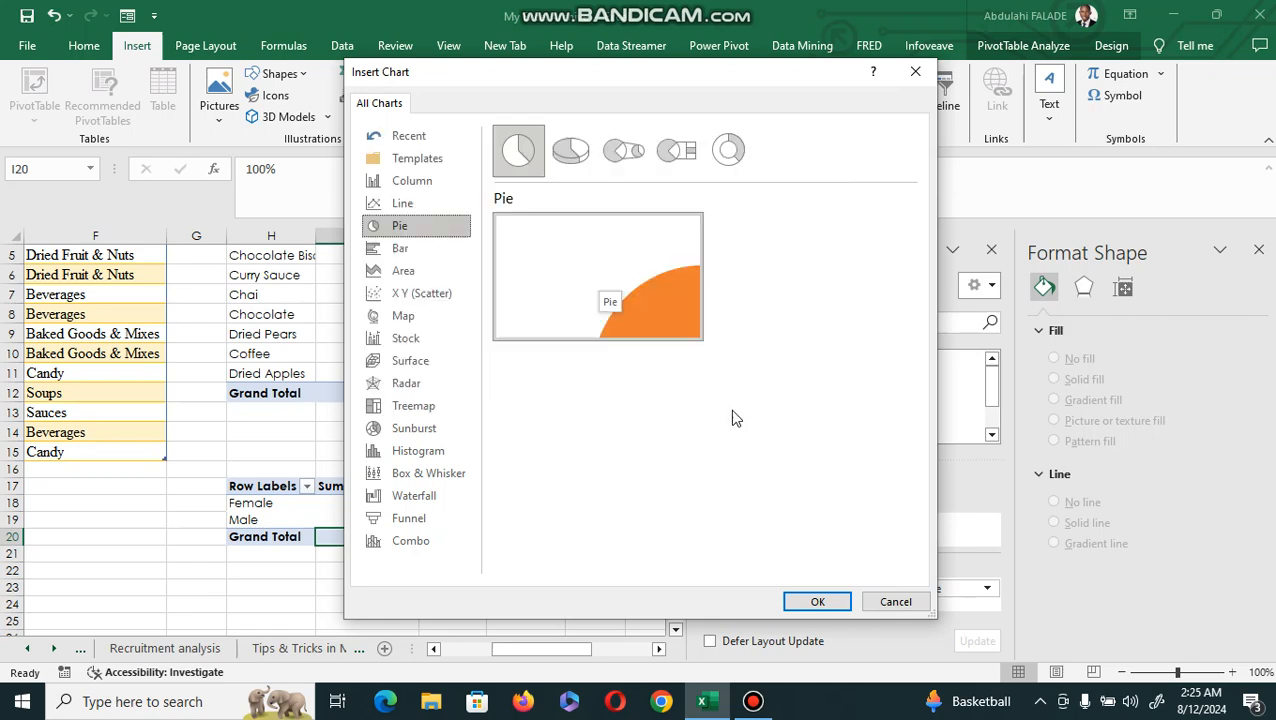
{"action": "left_click", "coordinate": [815, 601]}
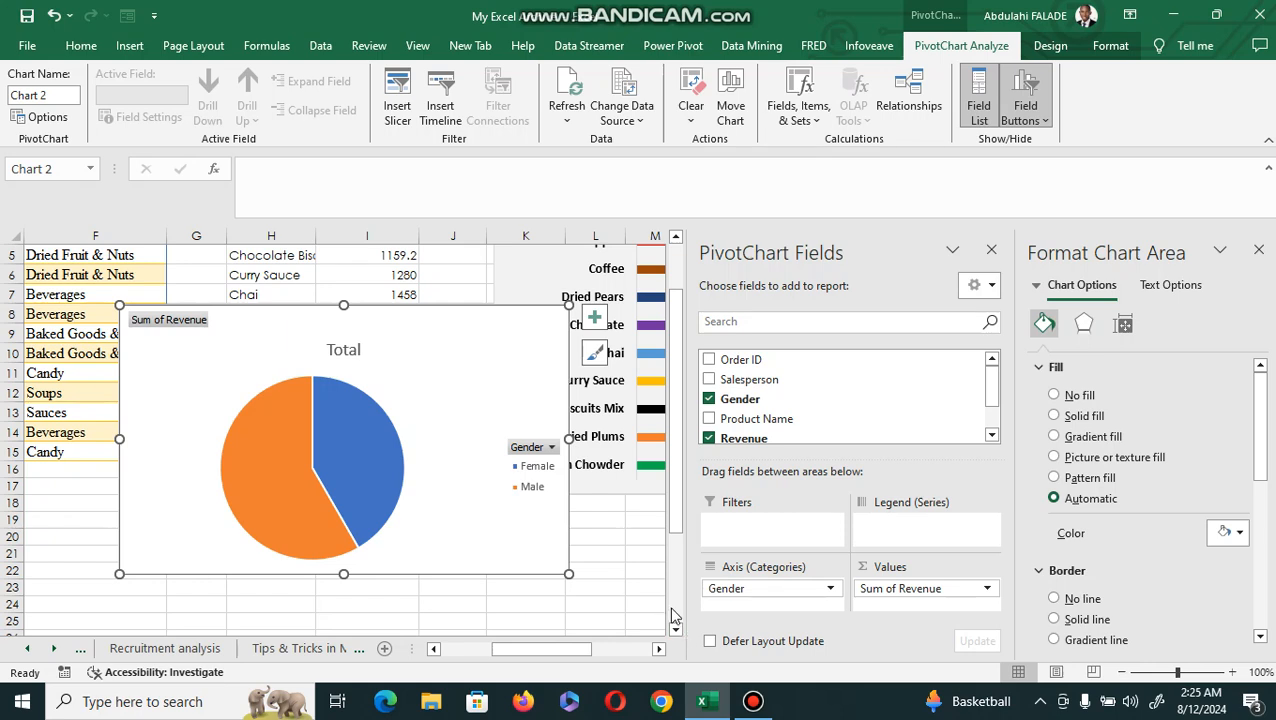
Close the side panes, move the pie chart beneath the bar chart, and shrink it to roughly columns L–P, rows 20–31.
{"action": "left_click", "coordinate": [991, 251]}
{"action": "left_click", "coordinate": [1258, 250]}
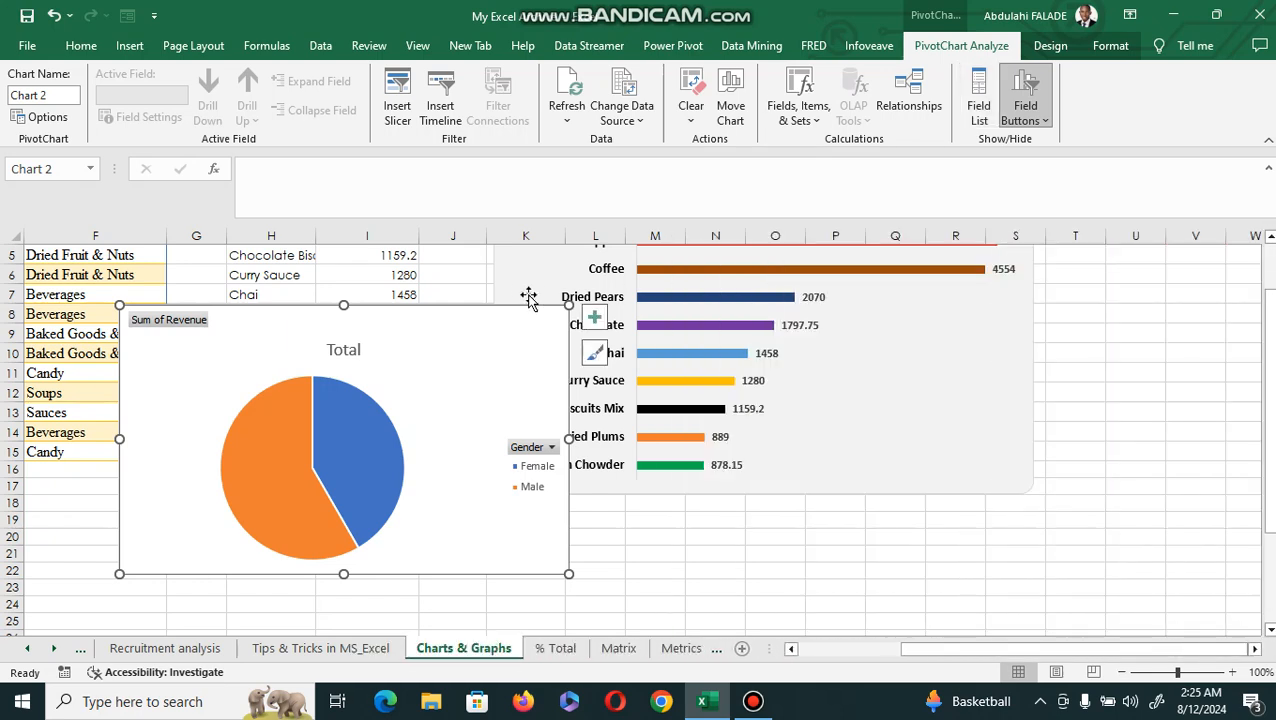
{"action": "mouse_move", "coordinate": [501, 333]}
{"action": "left_mouse_down"}
{"action": "mouse_move", "coordinate": [583, 460]}
{"action": "mouse_move", "coordinate": [684, 481]}
{"action": "mouse_move", "coordinate": [926, 482]}
{"action": "left_mouse_up"}
{"action": "left_click", "coordinate": [1269, 629]}
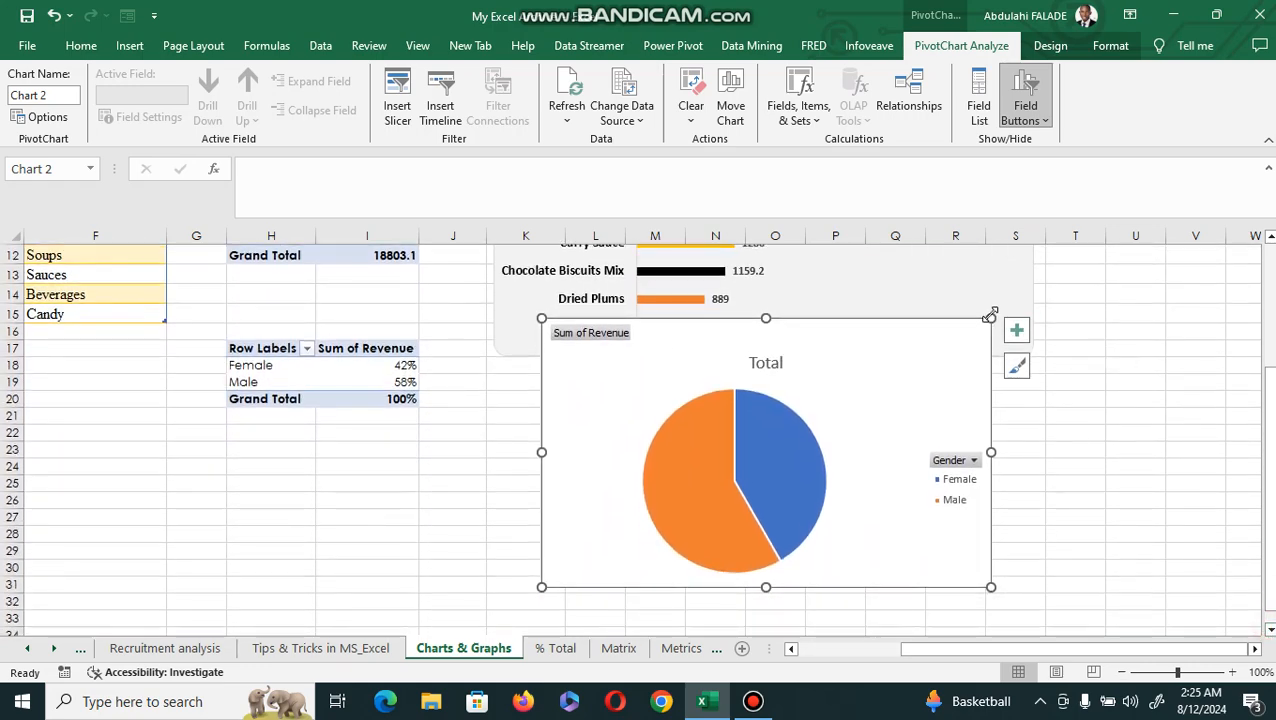
{"action": "left_click_drag", "start_coordinate": [990, 318], "coordinate": [971, 399]}
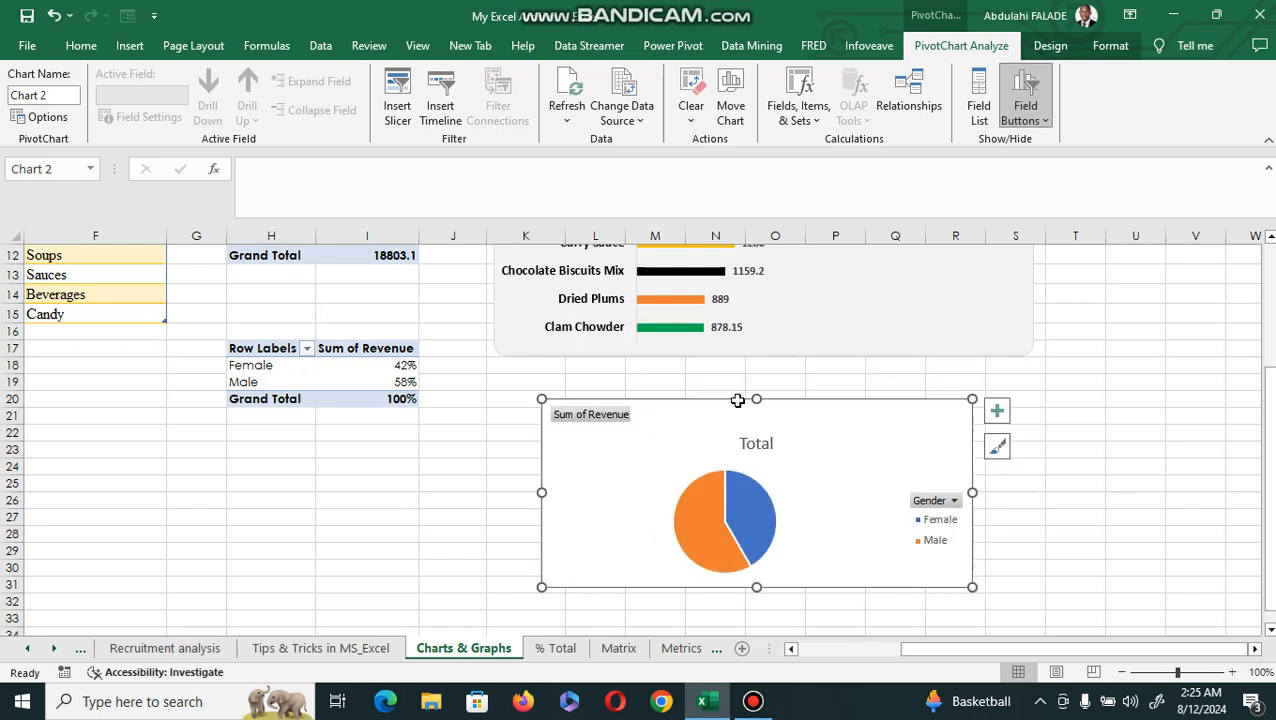
{"action": "left_click_drag", "start_coordinate": [973, 493], "coordinate": [849, 495]}
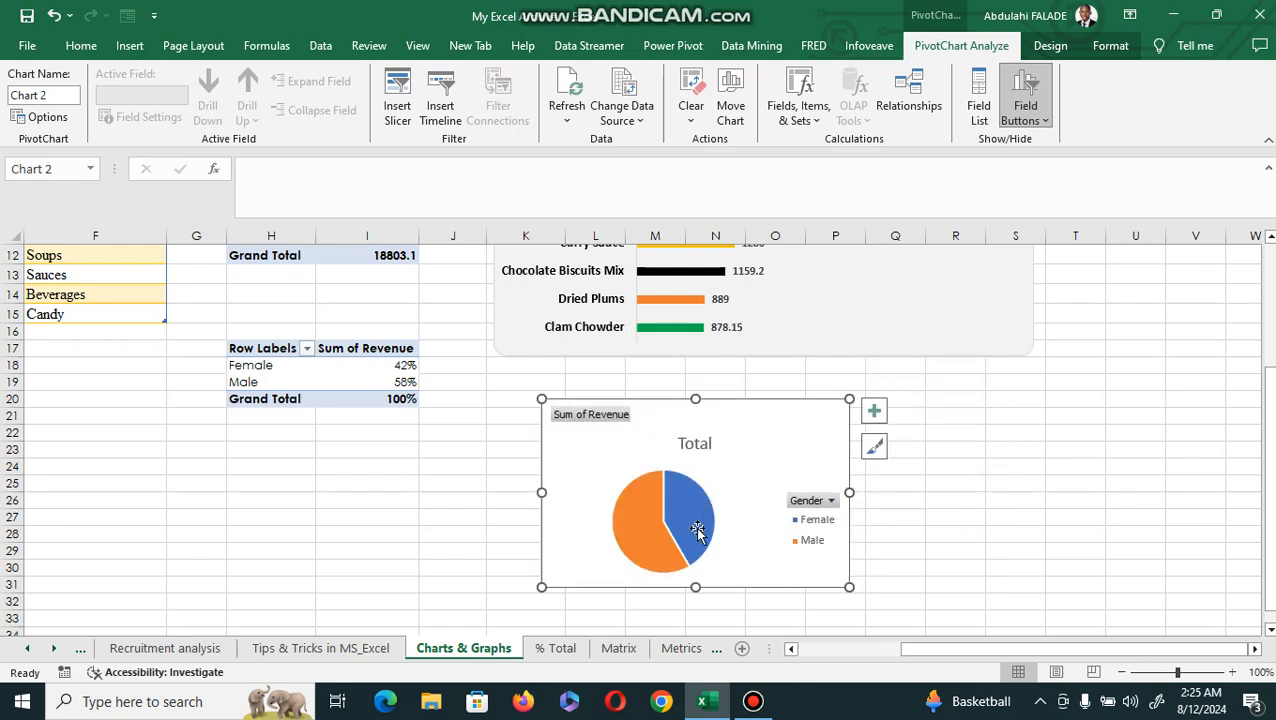
Hide all field buttons on the pie chart and format its legend text as bold, black, size 11.
{"action": "right_click", "coordinate": [810, 508]}
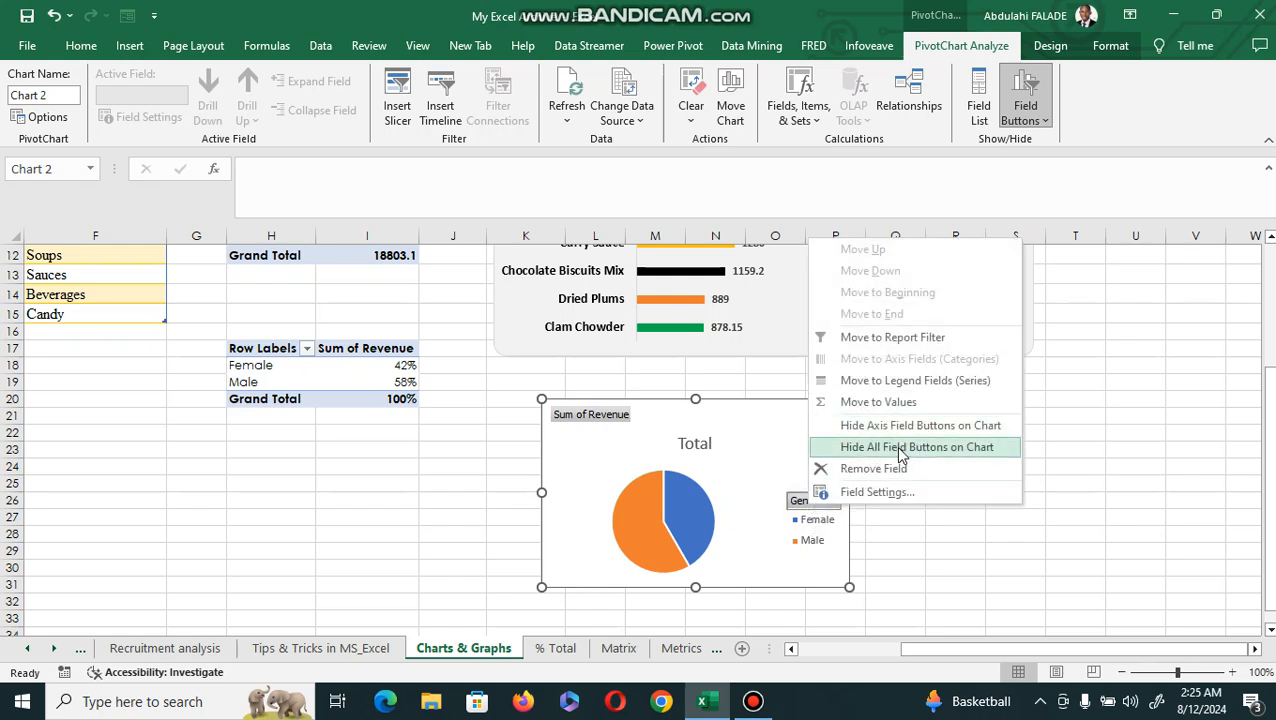
{"action": "left_click", "coordinate": [897, 449]}
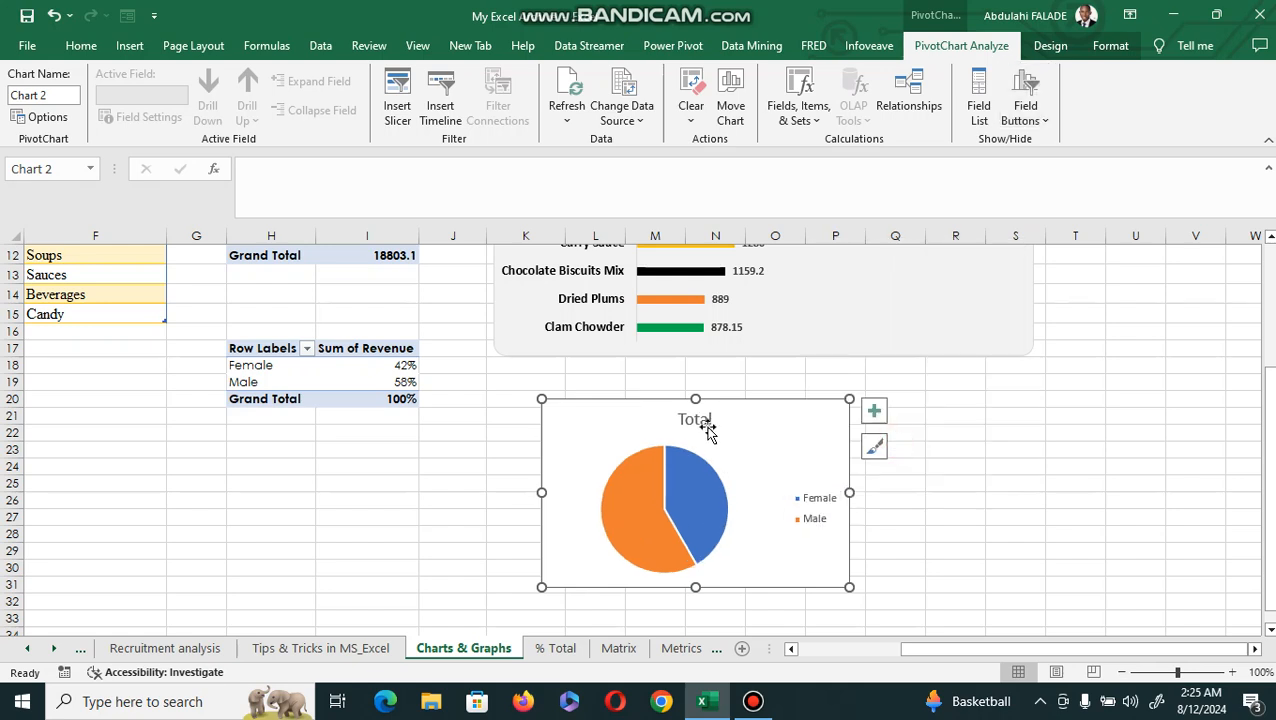
{"action": "left_click", "coordinate": [804, 514]}
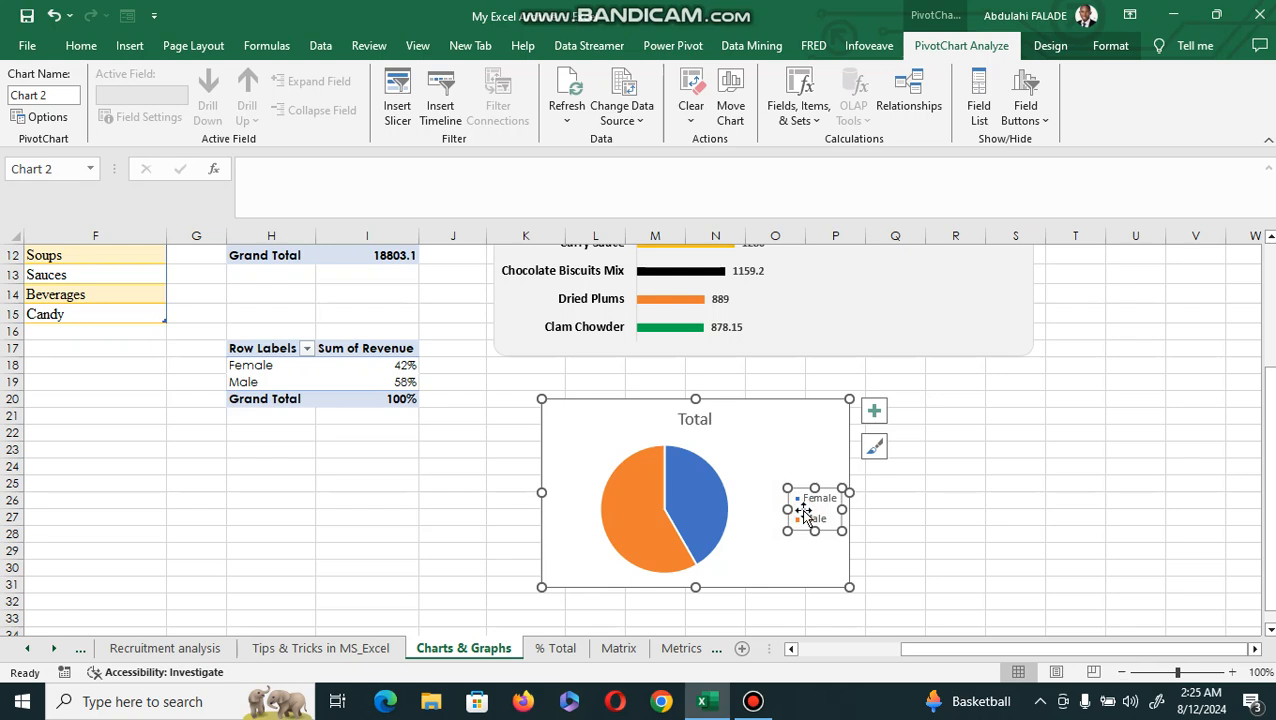
{"action": "left_click", "coordinate": [98, 47]}
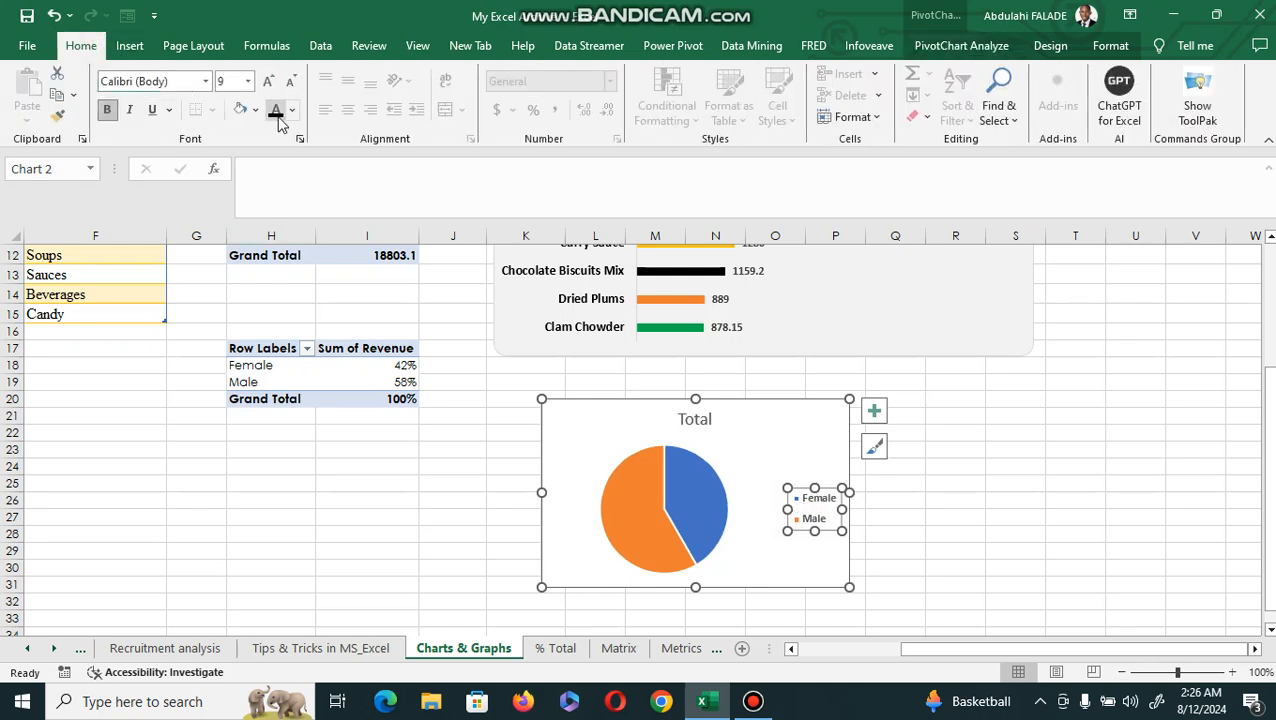
{"action": "left_click", "coordinate": [276, 113]}
{"action": "left_click", "coordinate": [268, 81]}
{"action": "left_click", "coordinate": [268, 81]}
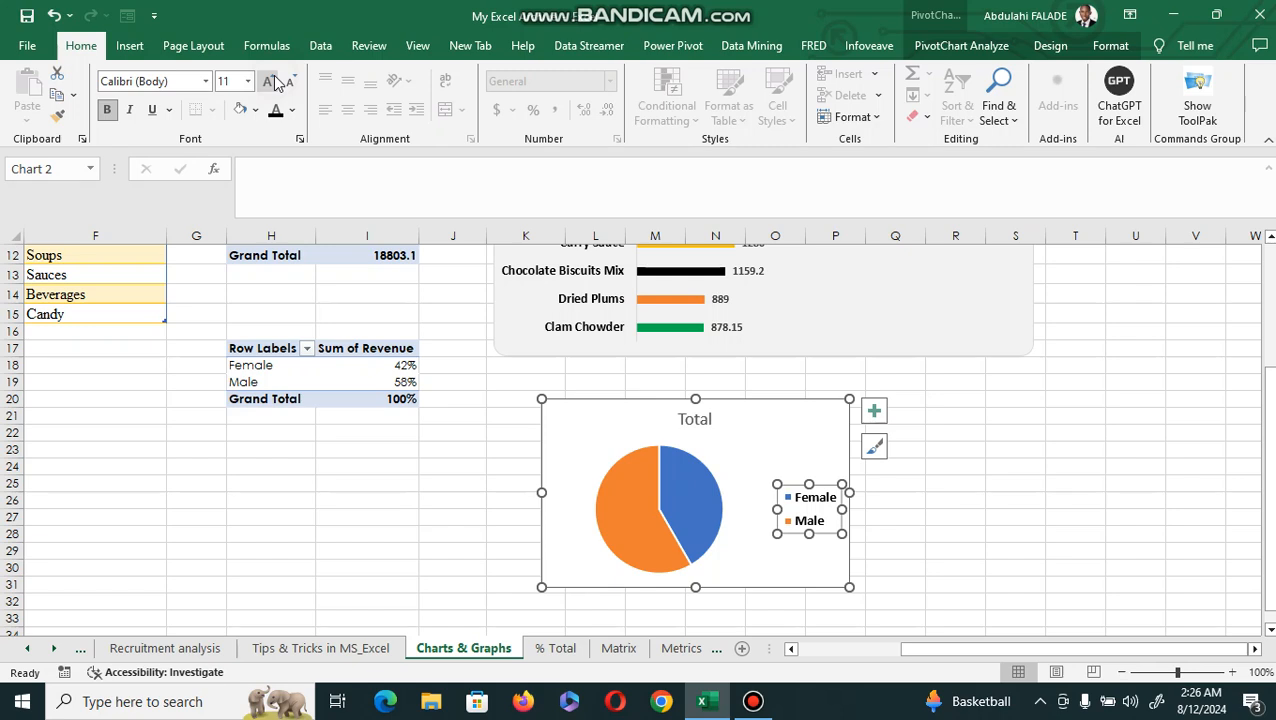
Add data labels to the pie chart's slices.
{"action": "left_click", "coordinate": [686, 496]}
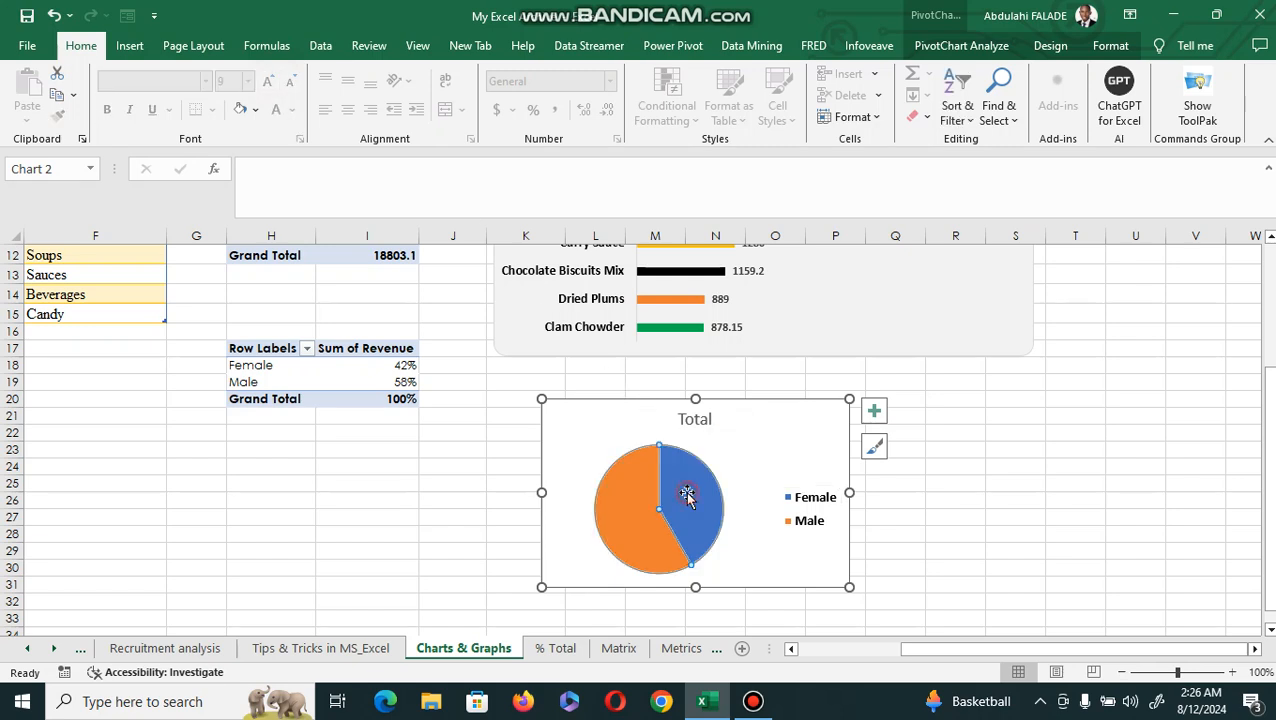
{"action": "right_click", "coordinate": [688, 500]}
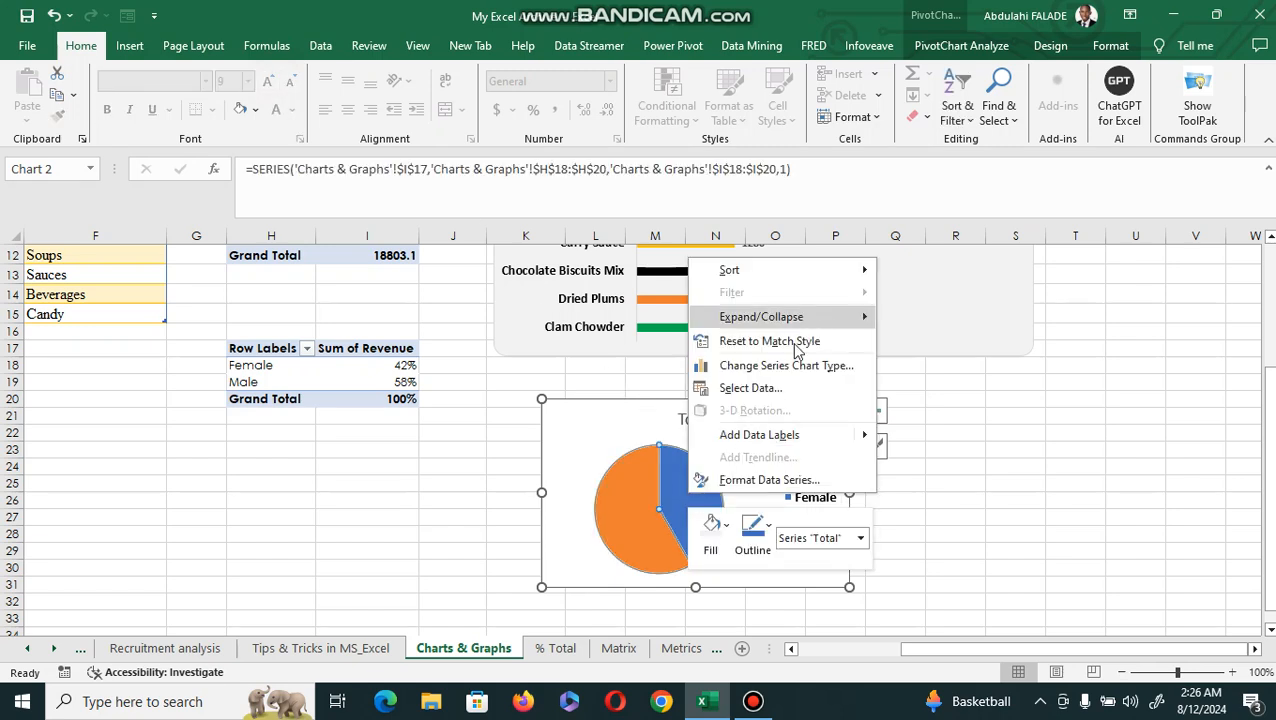
{"action": "key", "text": "Escape"}
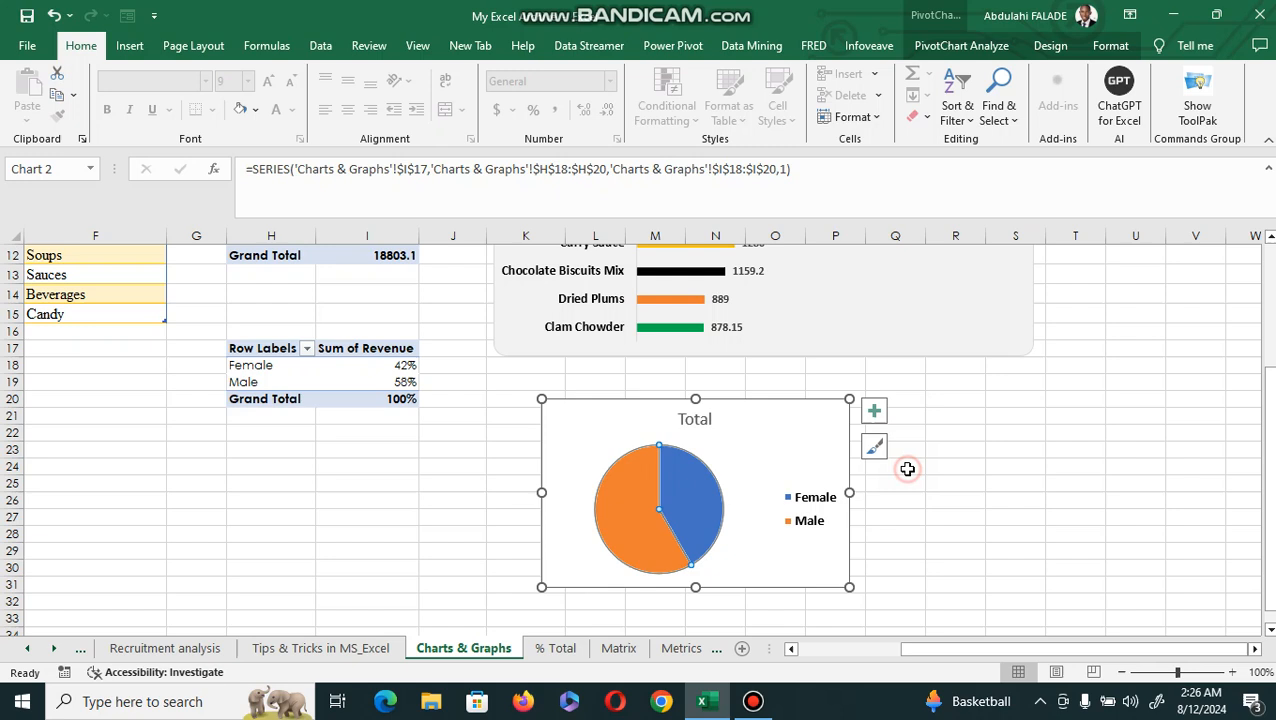
{"action": "left_click", "coordinate": [874, 411]}
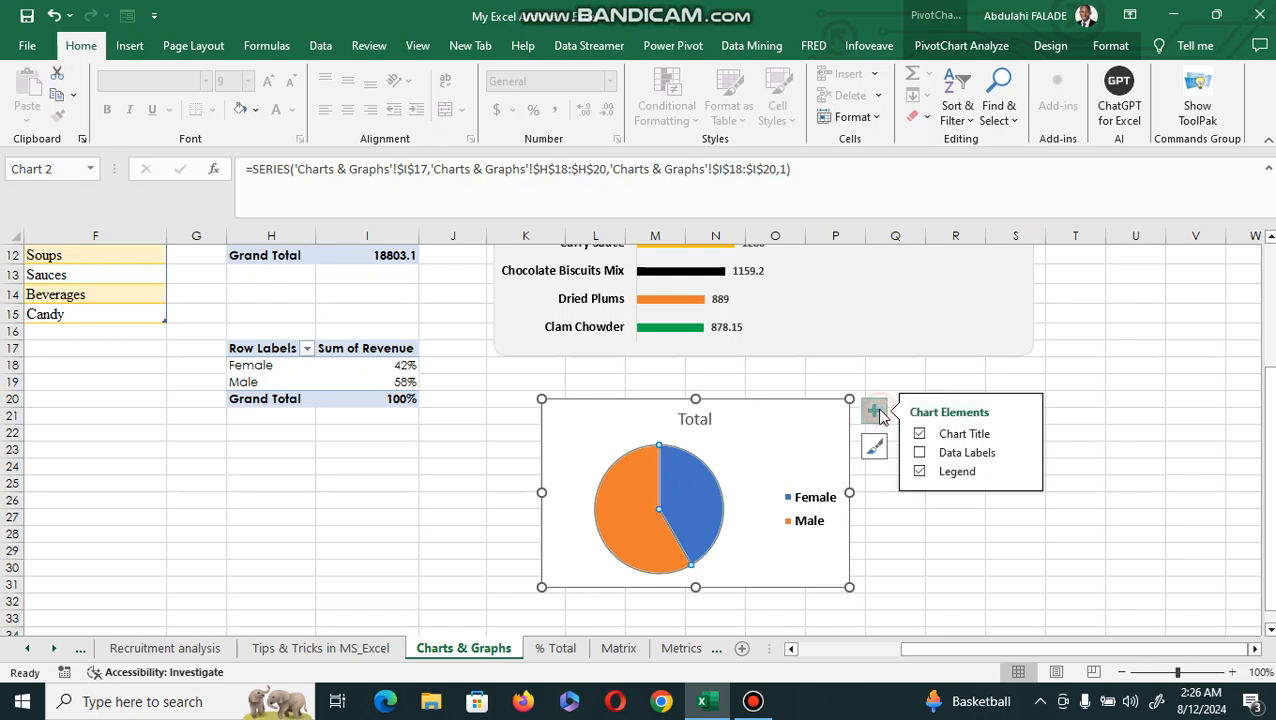
{"action": "left_click", "coordinate": [919, 453]}
Format the pie chart's percentage data labels as bold, white text at size 10.5.
{"action": "left_click", "coordinate": [695, 497]}
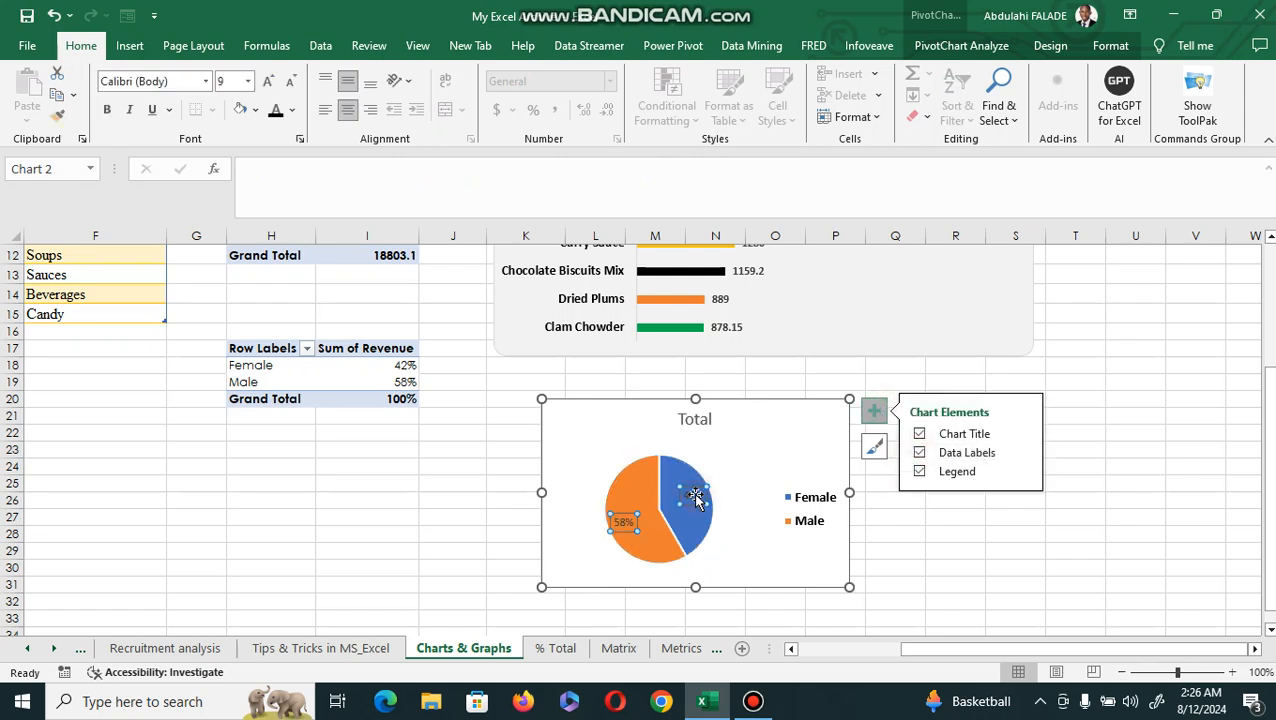
{"action": "left_click", "coordinate": [106, 109]}
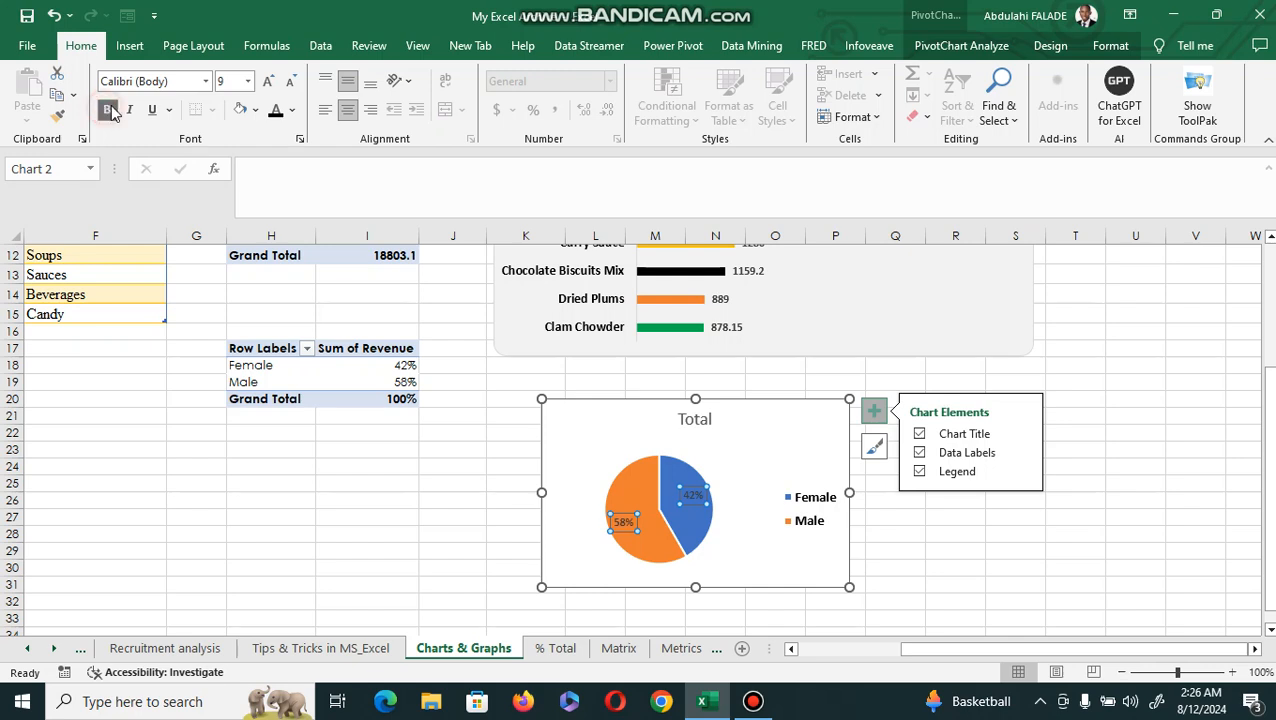
{"action": "left_click", "coordinate": [270, 81]}
{"action": "left_click", "coordinate": [270, 81]}
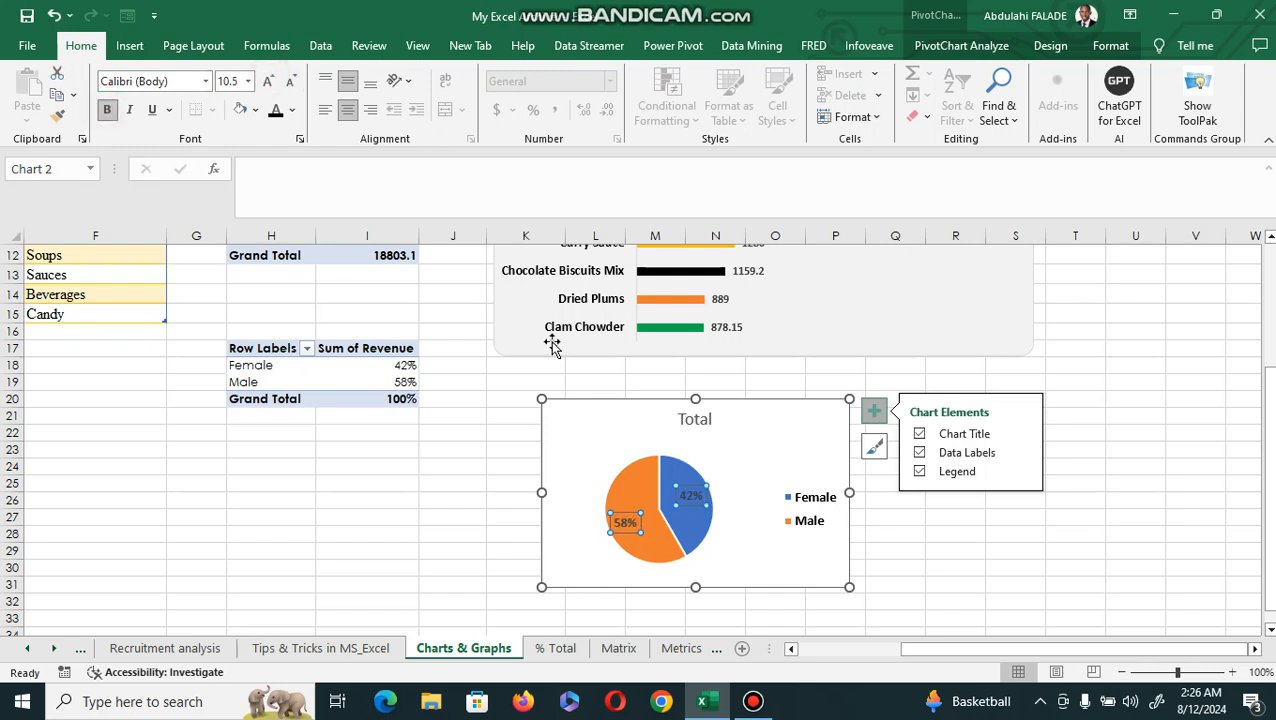
{"action": "left_click", "coordinate": [699, 521]}
{"action": "left_click", "coordinate": [691, 496]}
{"action": "left_click", "coordinate": [291, 110]}
{"action": "left_click", "coordinate": [275, 175]}
{"action": "left_click", "coordinate": [633, 440]}
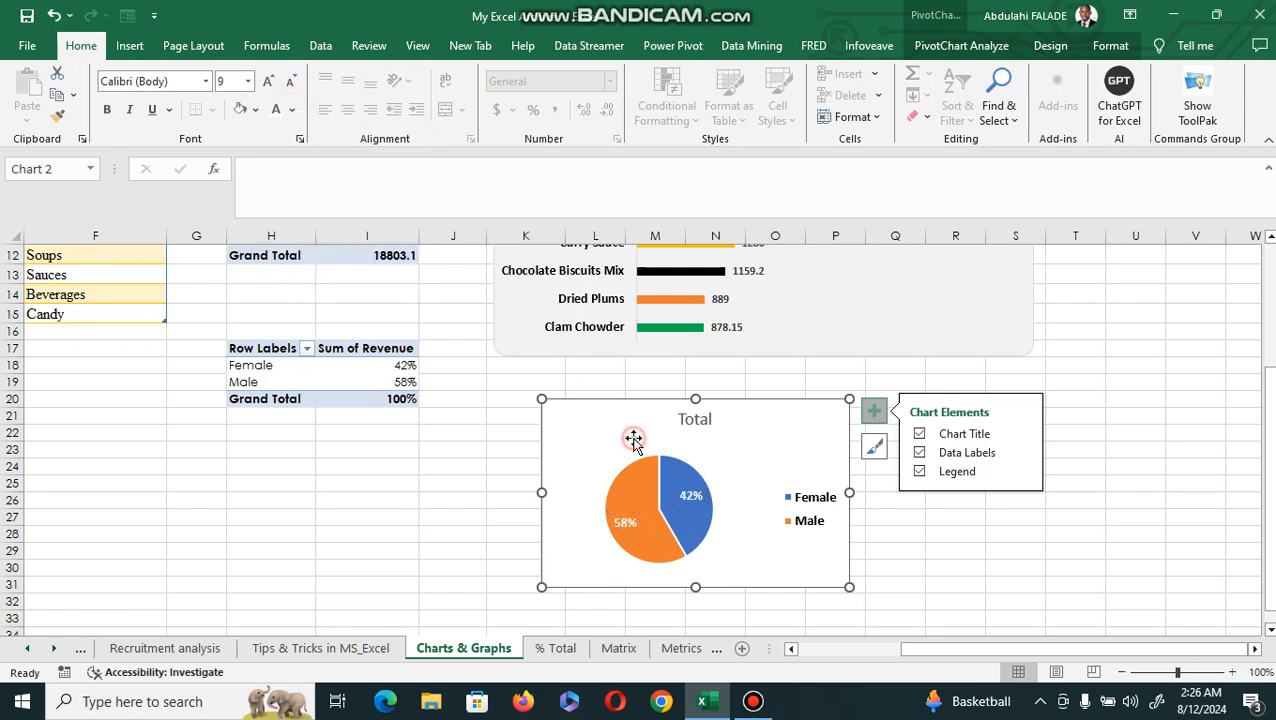
Fill the pie chart's Male slice with the standard Dark Blue color.
{"action": "double_click", "coordinate": [645, 500]}
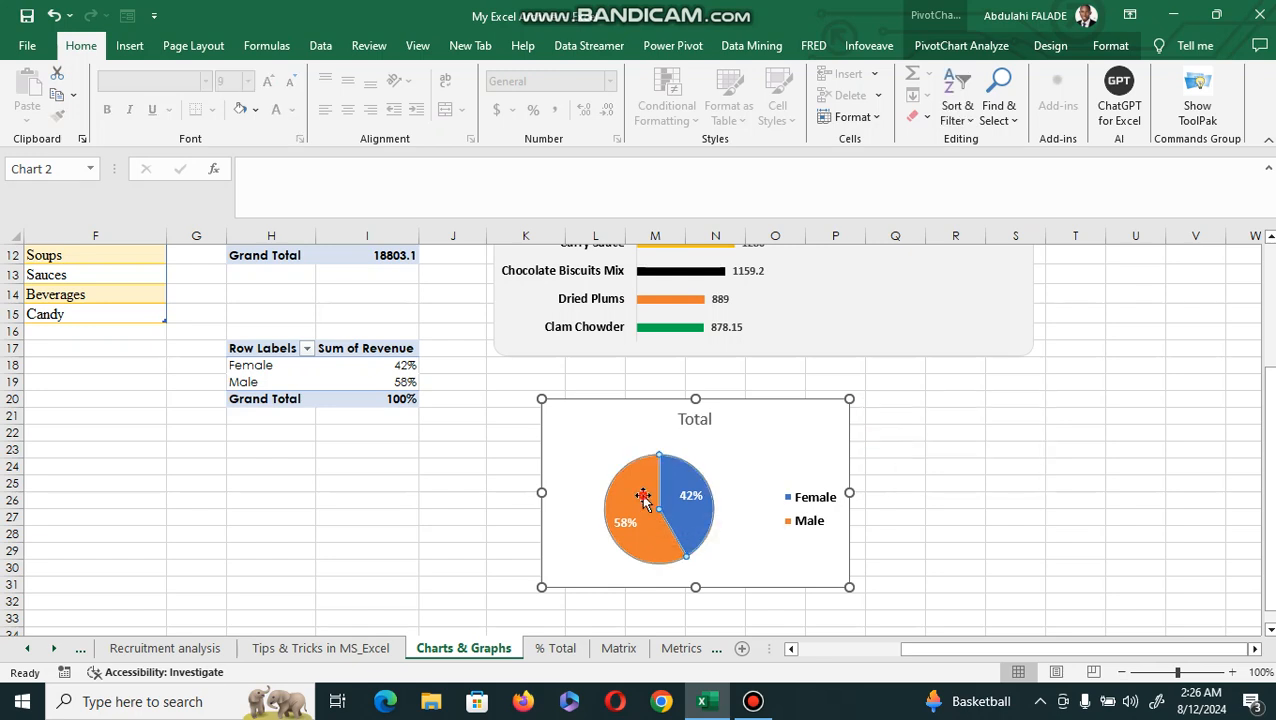
{"action": "left_click", "coordinate": [645, 500]}
{"action": "left_click", "coordinate": [1043, 321]}
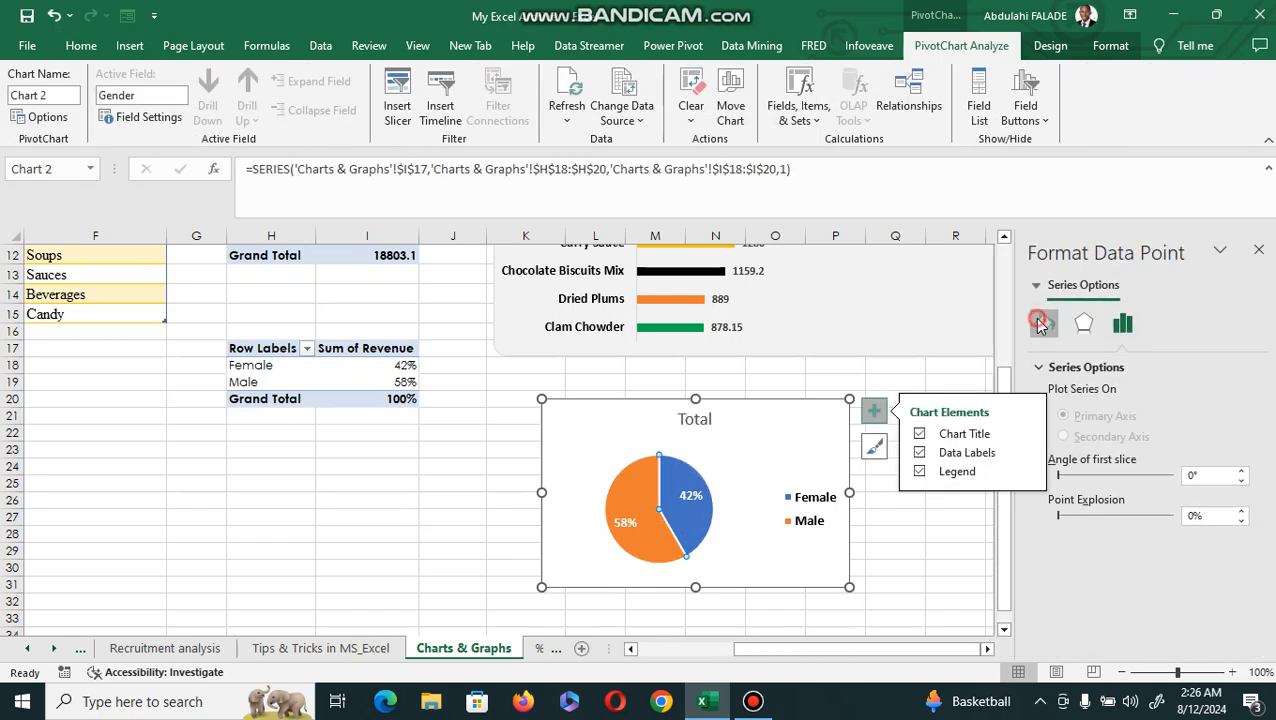
{"action": "left_click", "coordinate": [1240, 557]}
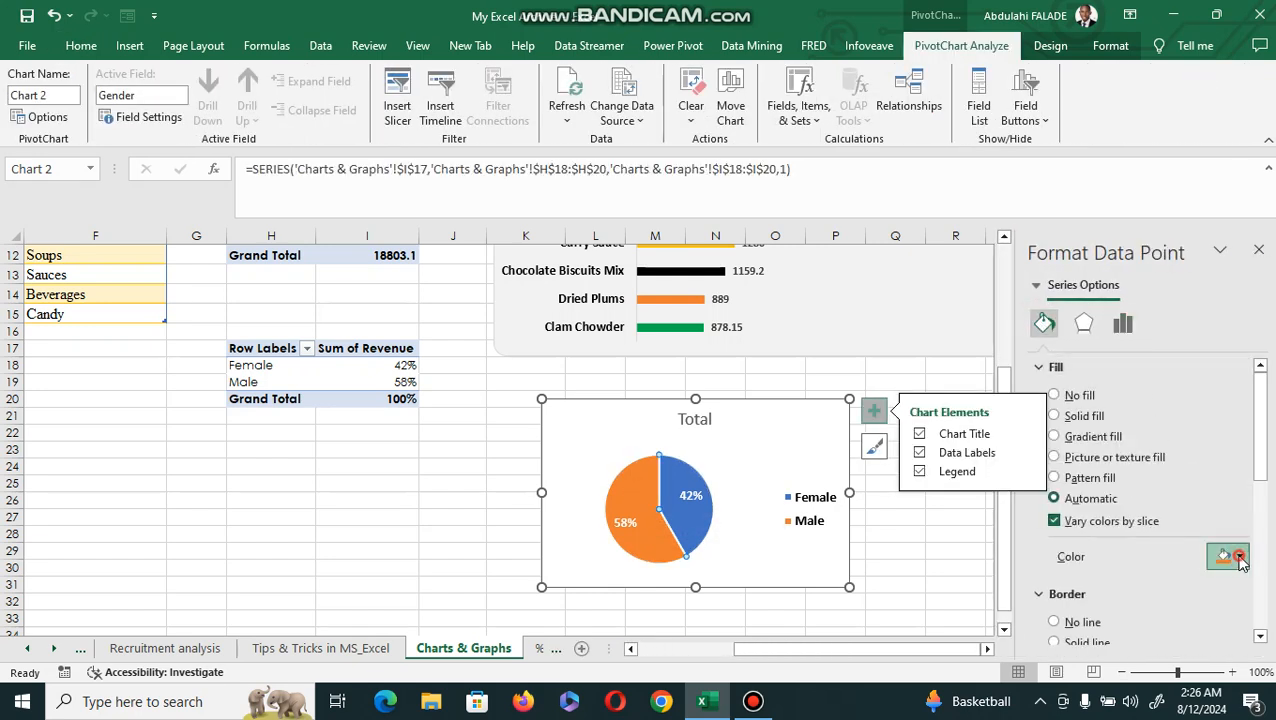
{"action": "left_click", "coordinate": [1253, 505]}
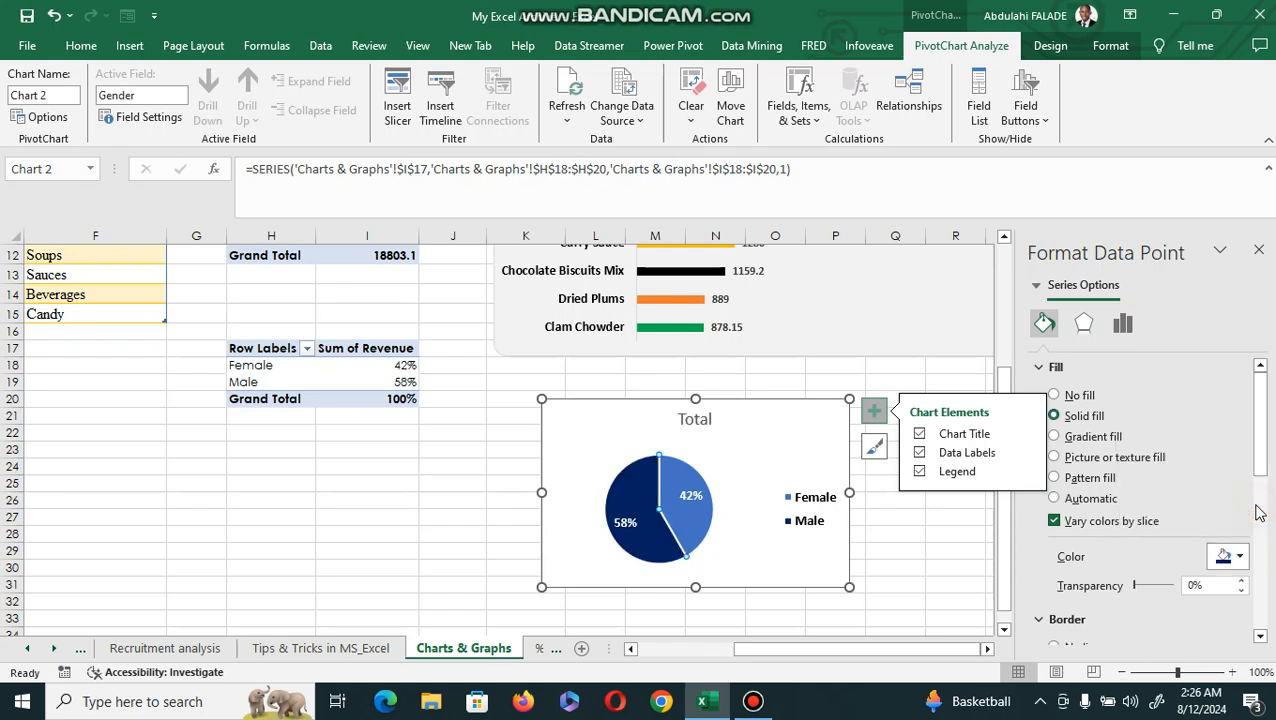
Try filling the whole pie series with the standard Green color and undo the fill.
{"action": "left_click", "coordinate": [707, 516]}
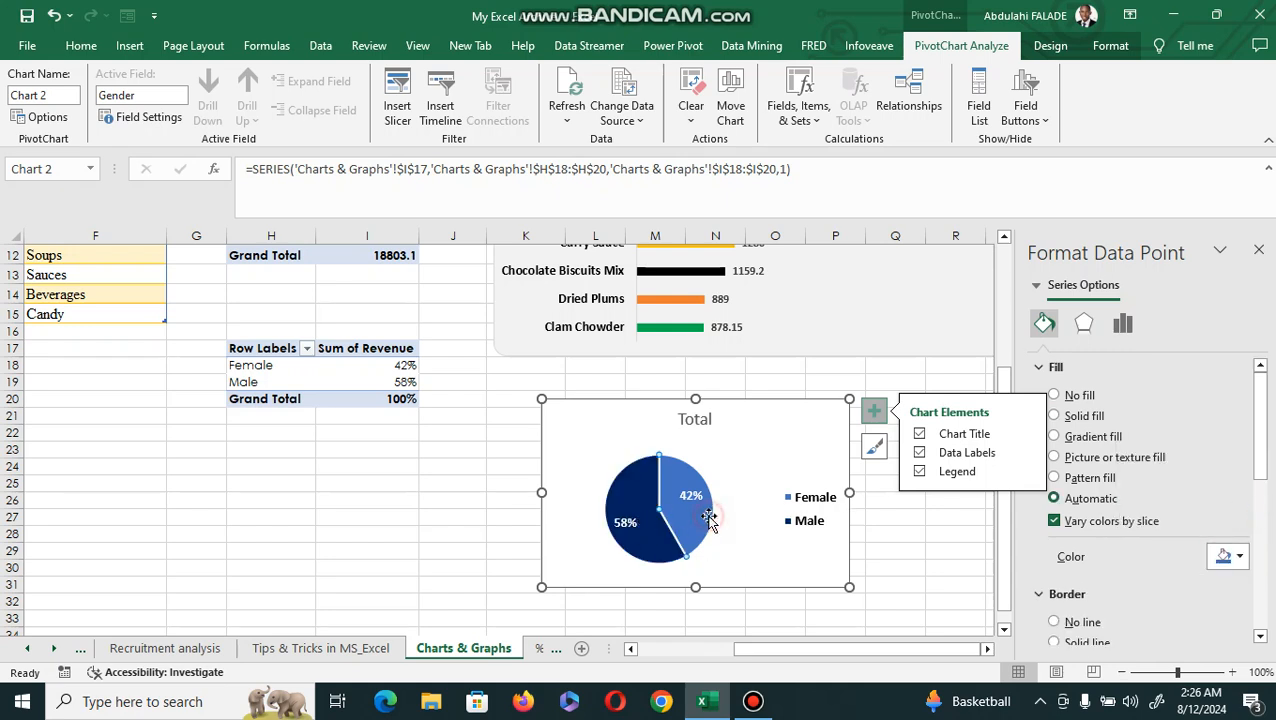
{"action": "left_click", "coordinate": [695, 497]}
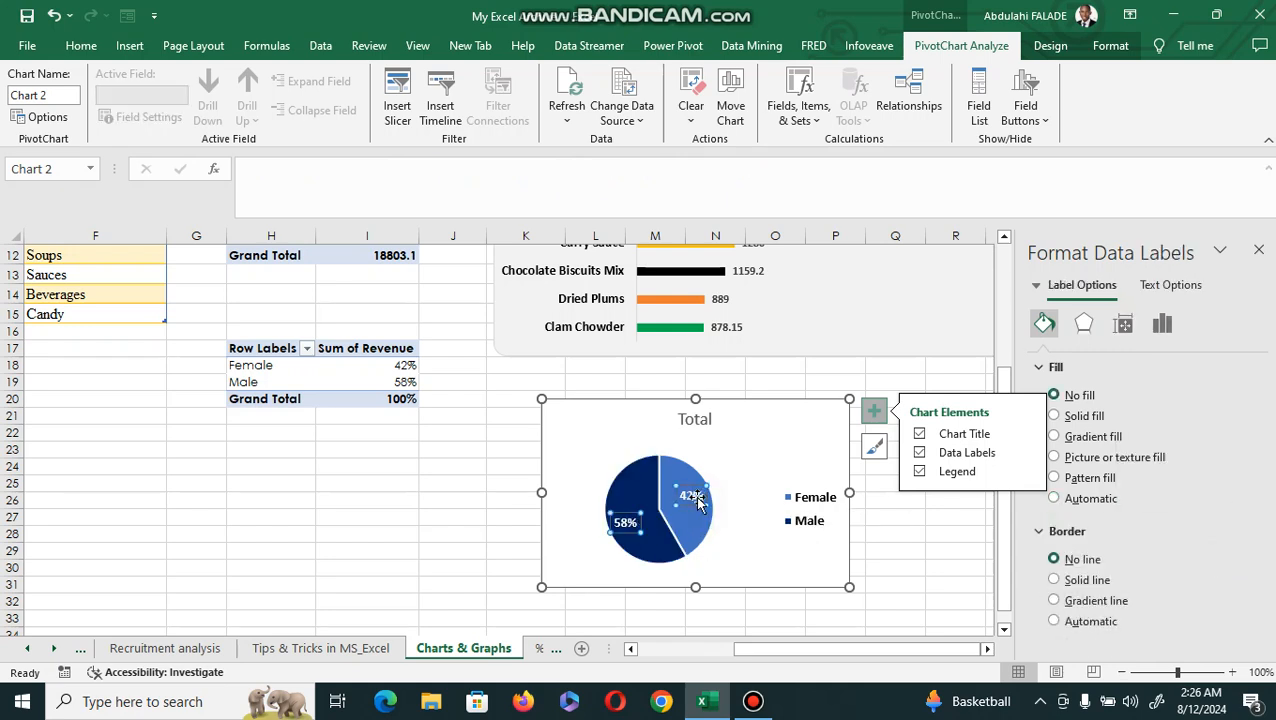
{"action": "left_click", "coordinate": [692, 516]}
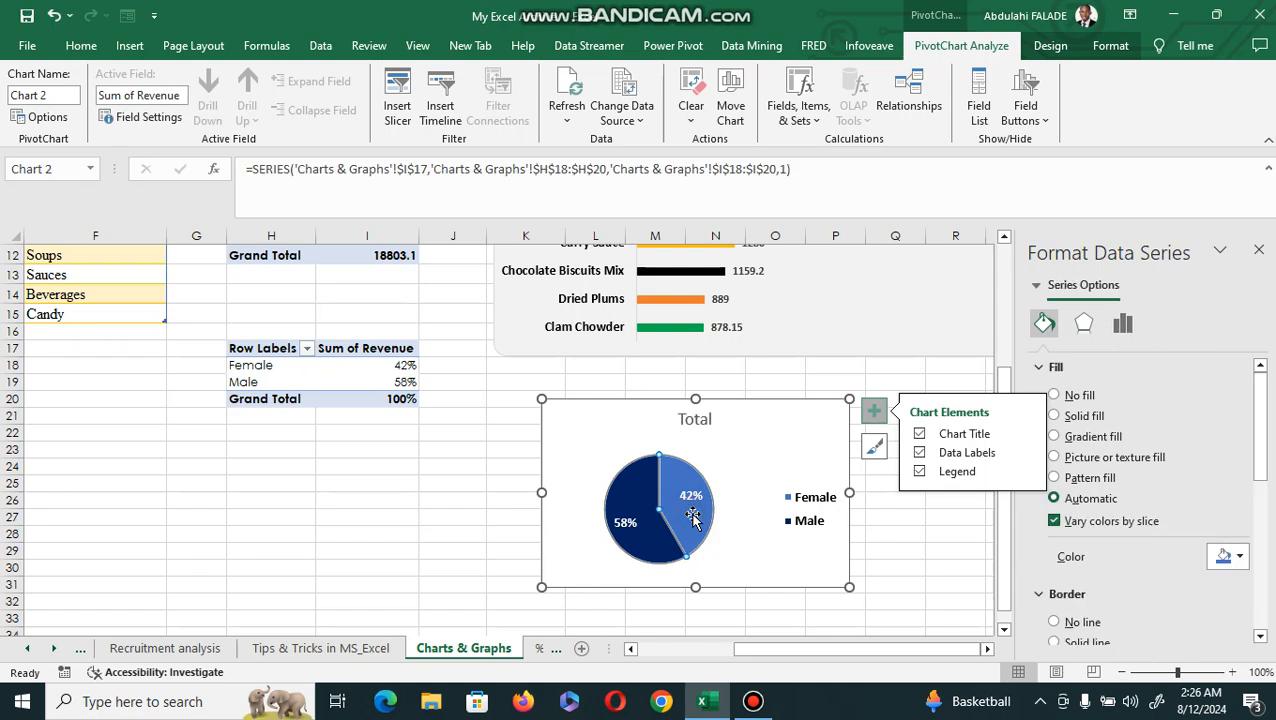
{"action": "left_click", "coordinate": [1242, 561]}
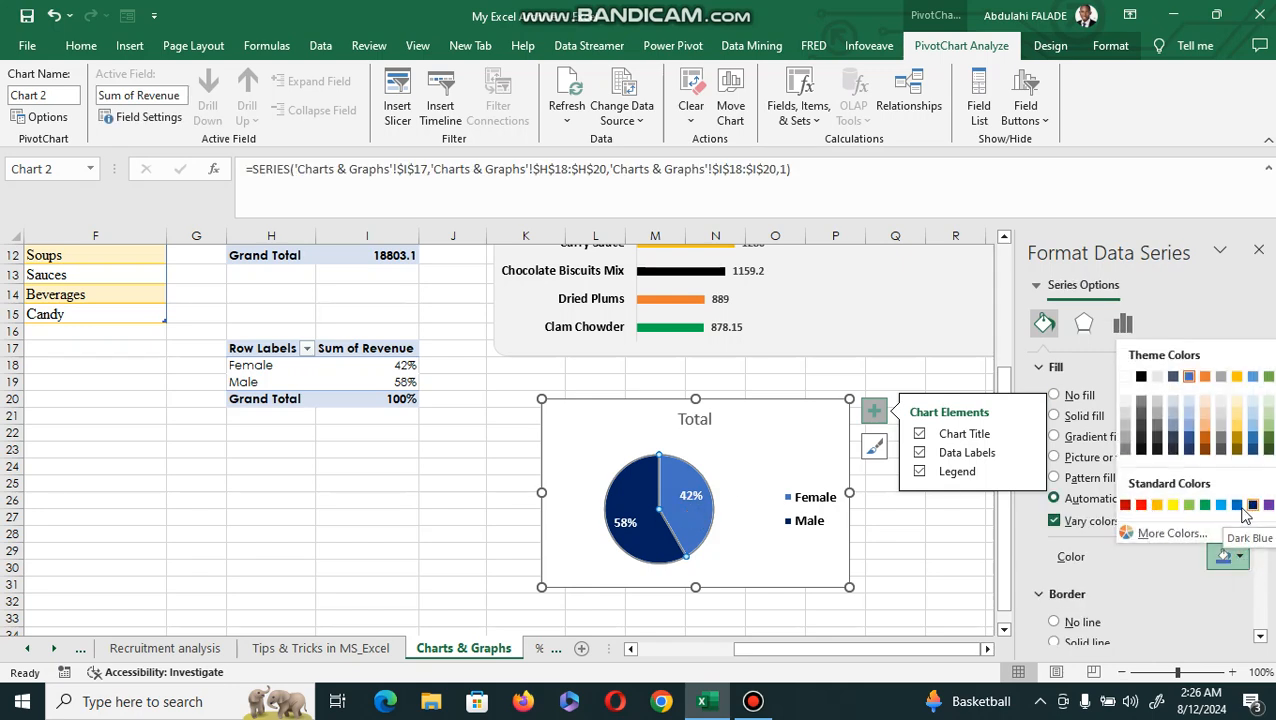
{"action": "left_click", "coordinate": [1205, 505]}
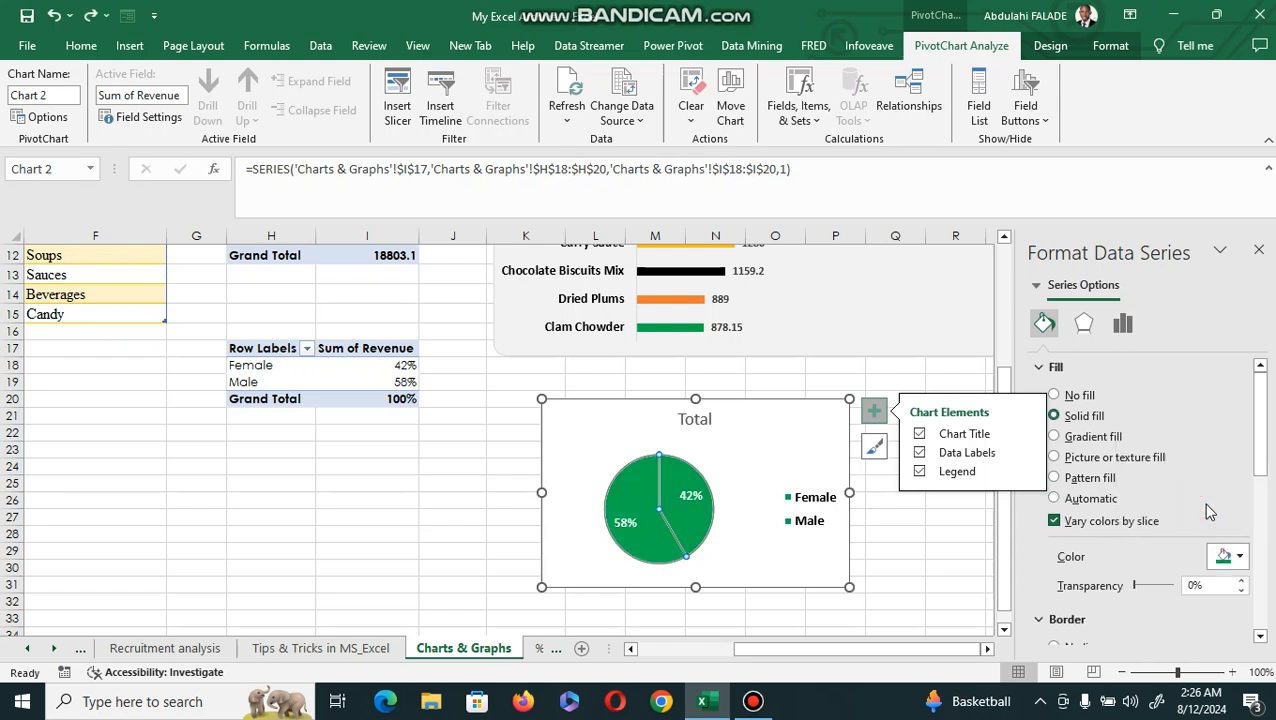
{"action": "key", "text": "ctrl+z"}
Fill only the pie chart's Female slice with a dark green theme color.
{"action": "left_click", "coordinate": [688, 505]}
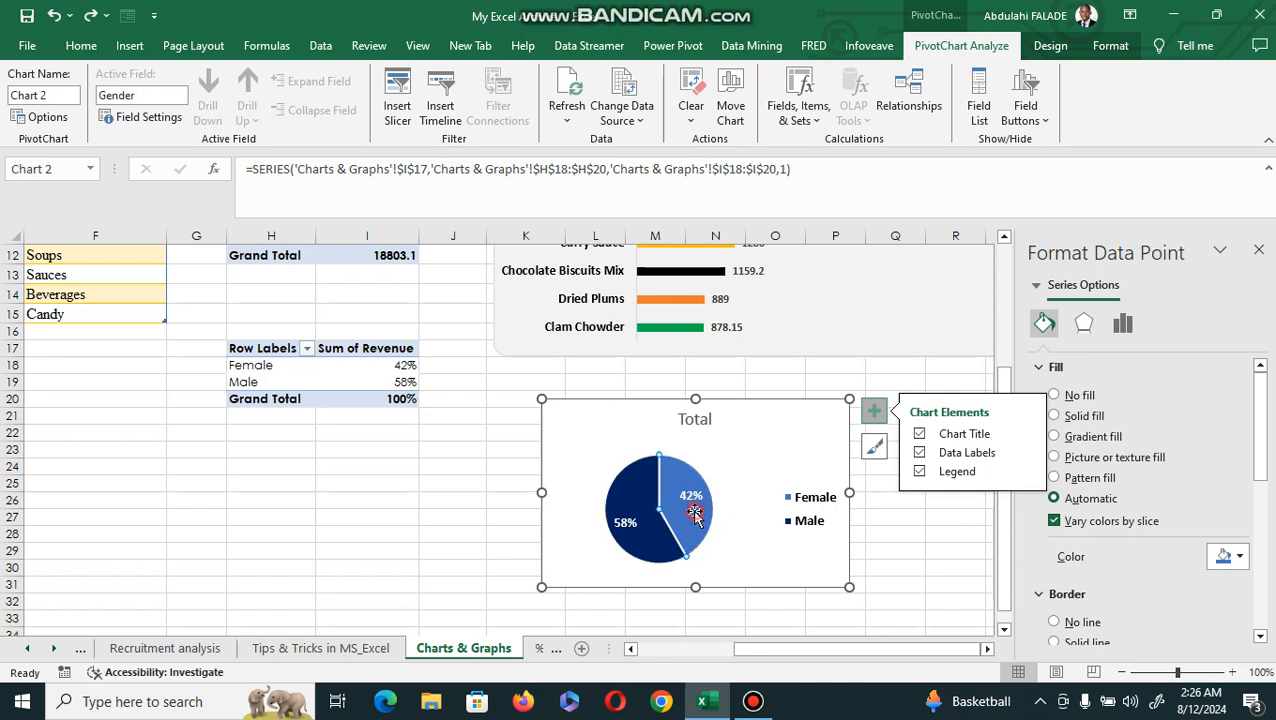
{"action": "left_click", "coordinate": [1238, 558]}
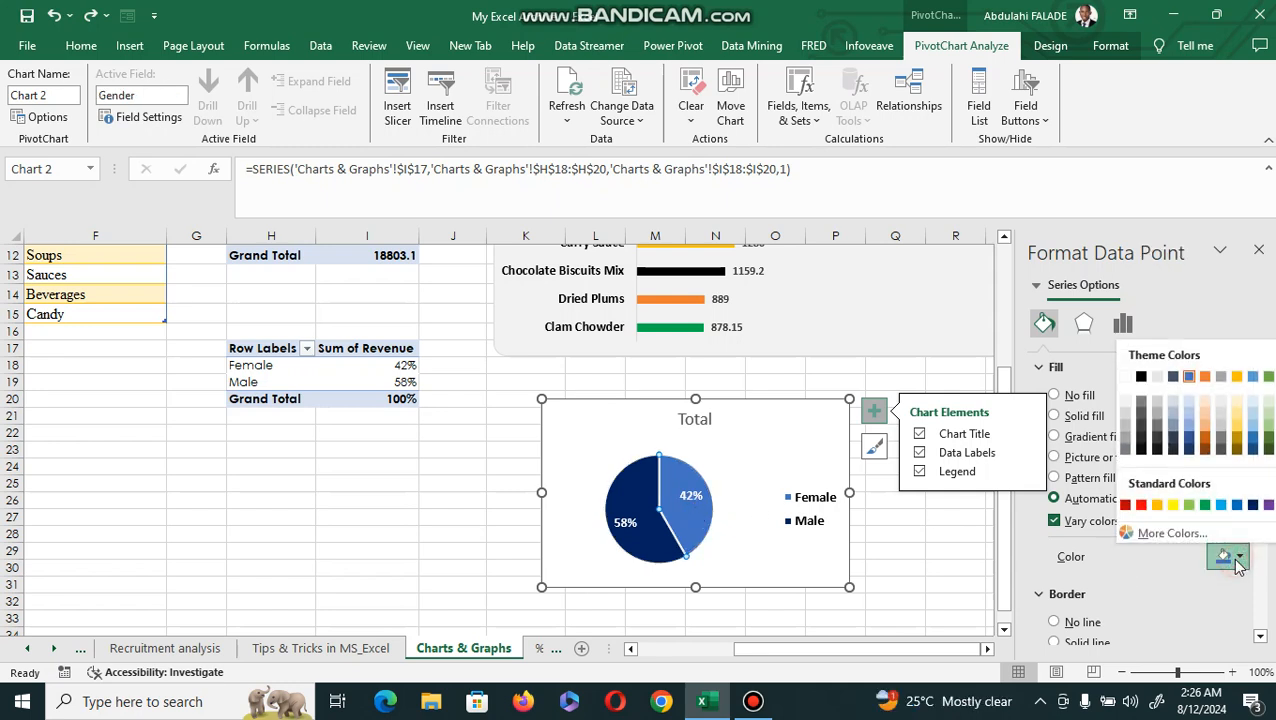
{"action": "left_click", "coordinate": [1267, 440]}
{"action": "left_click", "coordinate": [638, 424]}
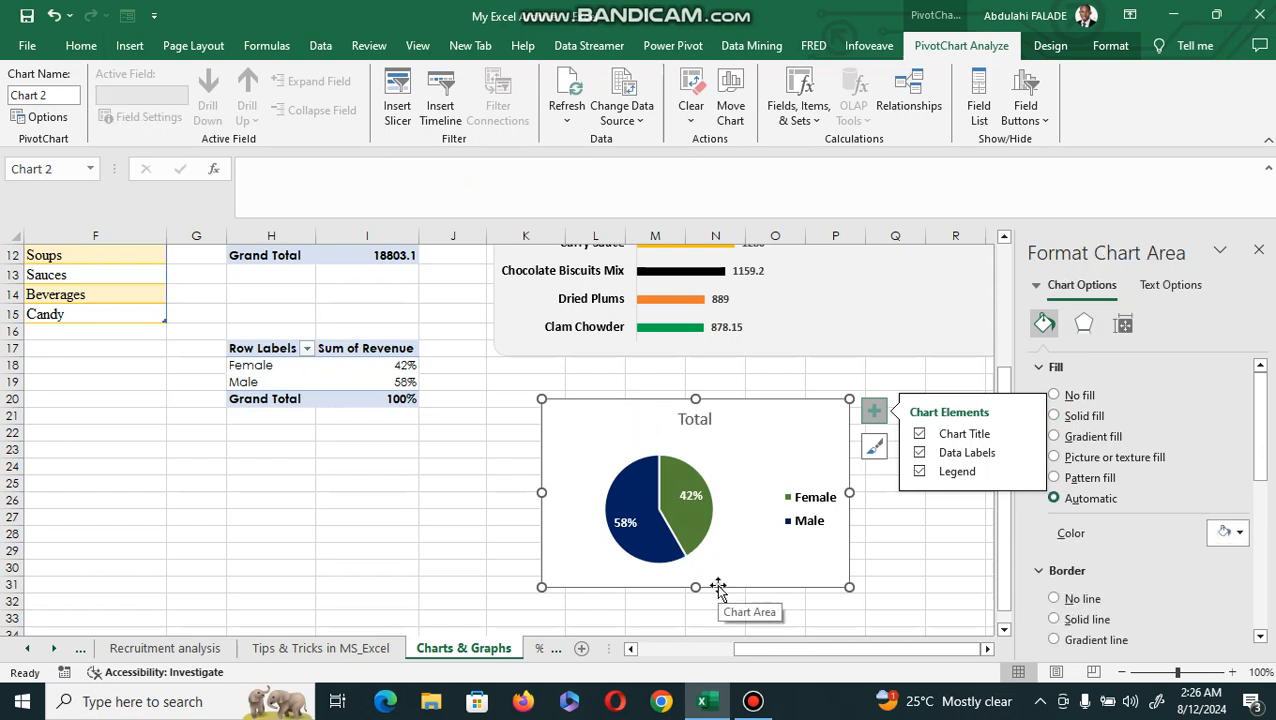
Replace the pie chart's title text with "Gender by revenue".
{"action": "left_click", "coordinate": [702, 420]}
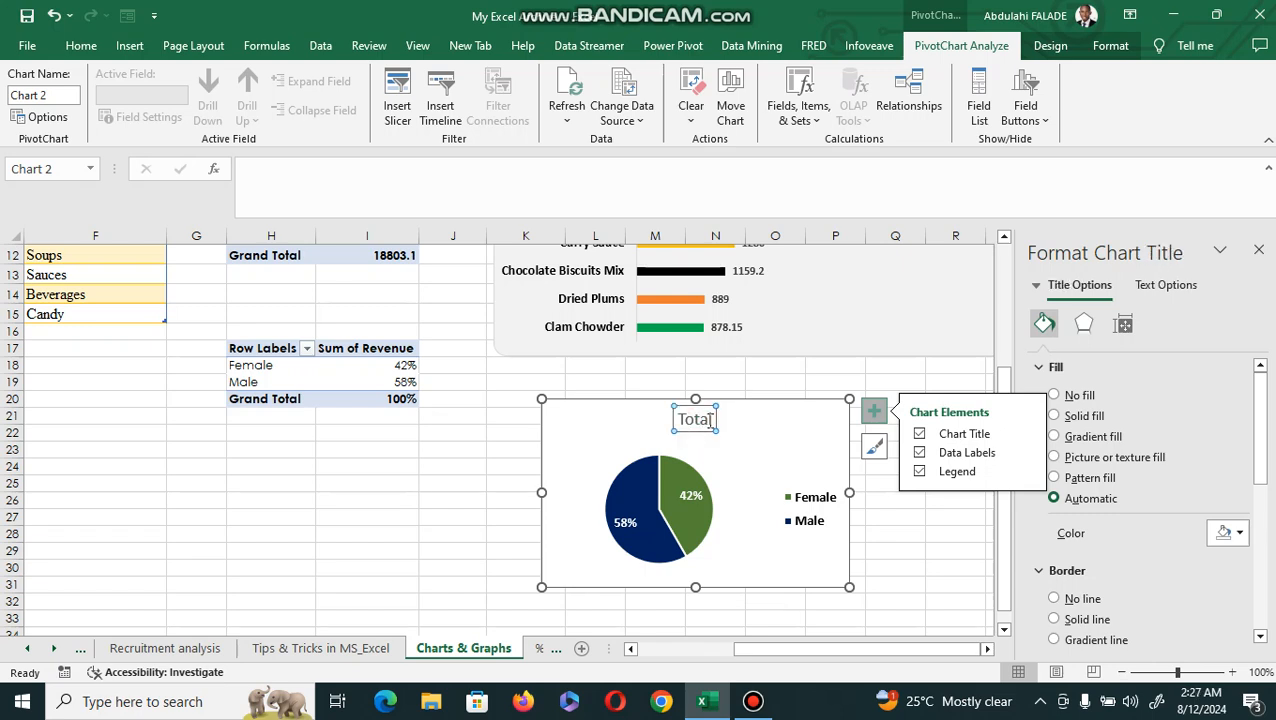
{"action": "left_click", "coordinate": [711, 420]}
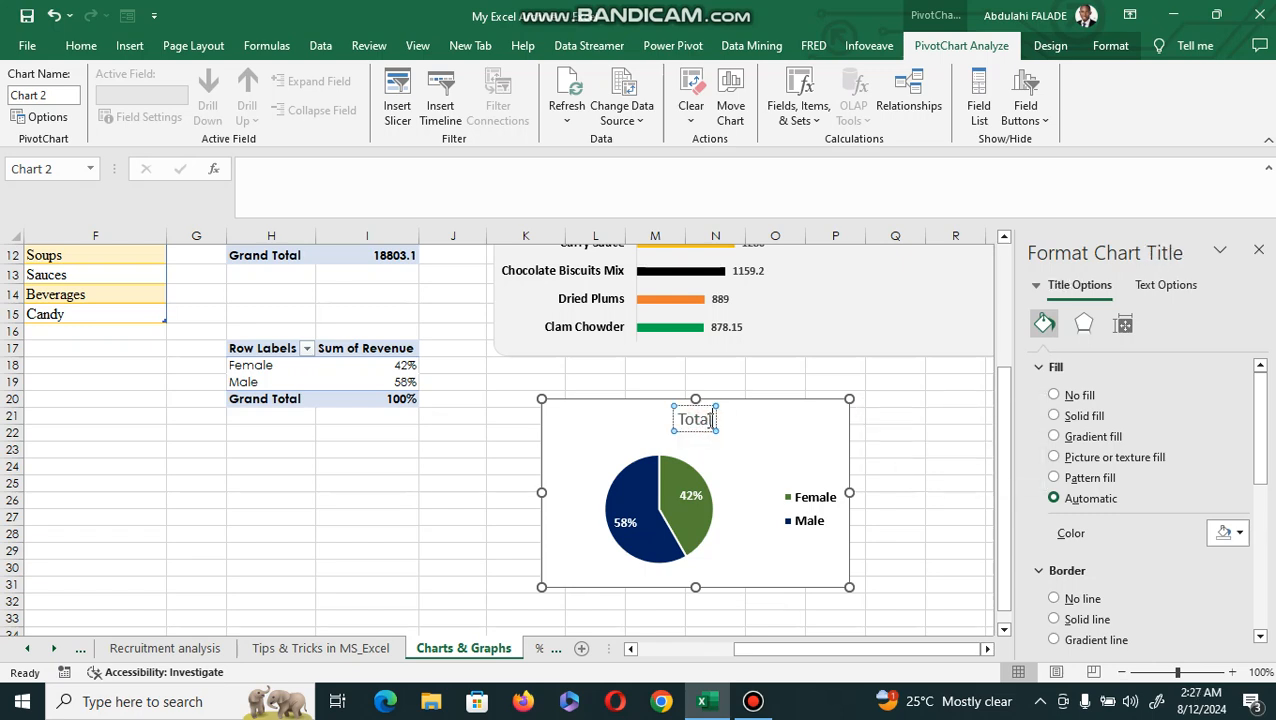
{"action": "key", "text": "BackSpace"}
{"action": "key", "text": "BackSpace"}
{"action": "key", "text": "BackSpace"}
{"action": "key", "text": "BackSpace"}
{"action": "key", "text": "BackSpace"}
{"action": "type", "text": "G"}
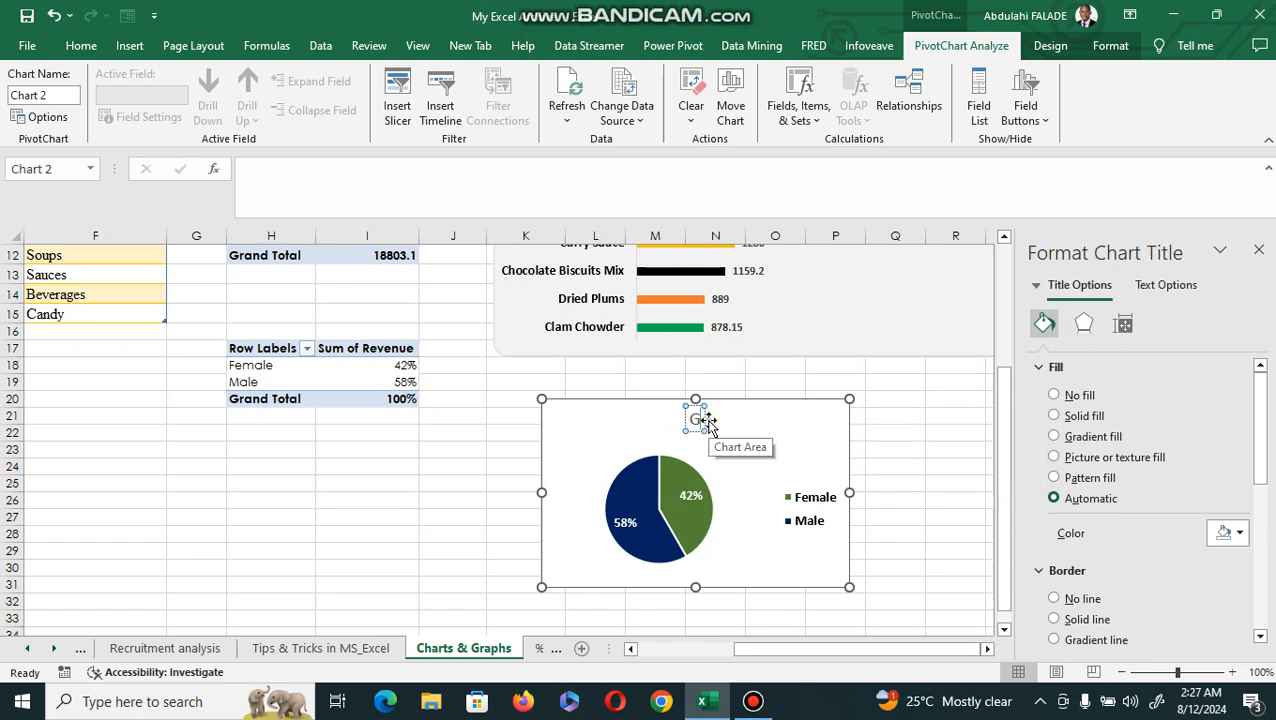
{"action": "type", "text": "ender"}
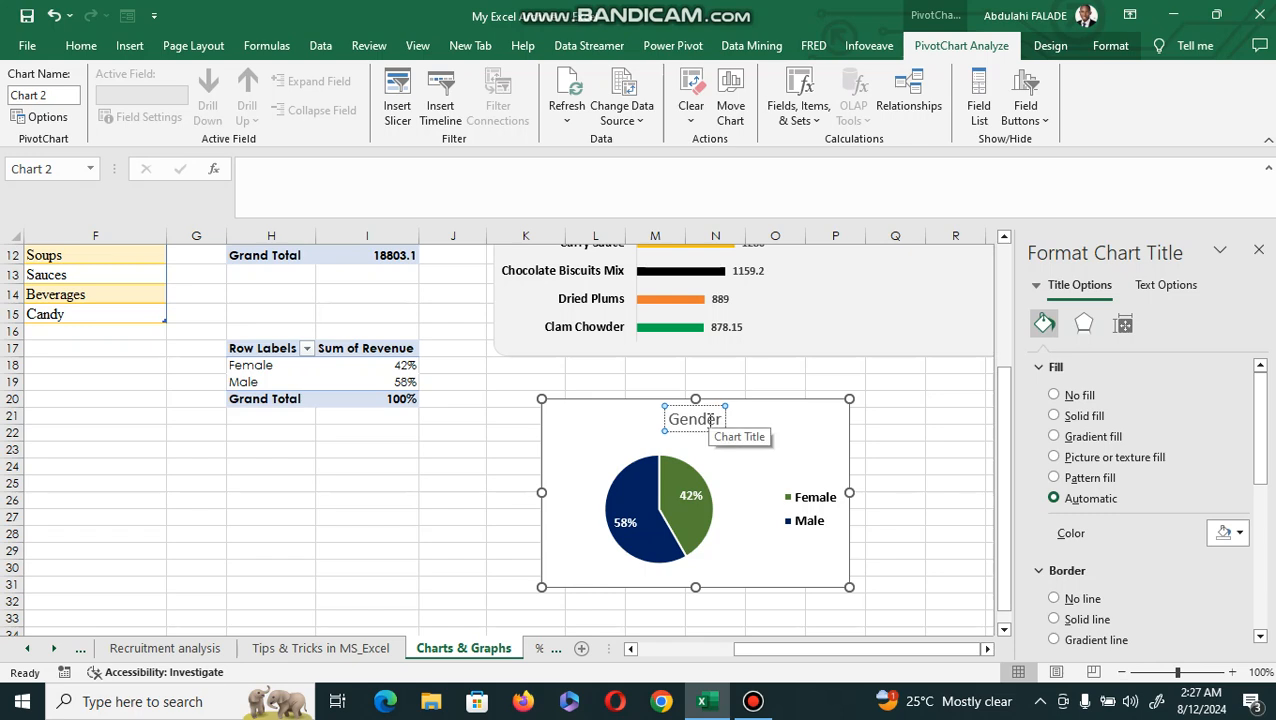
{"action": "type", "text": " by Revebu"}
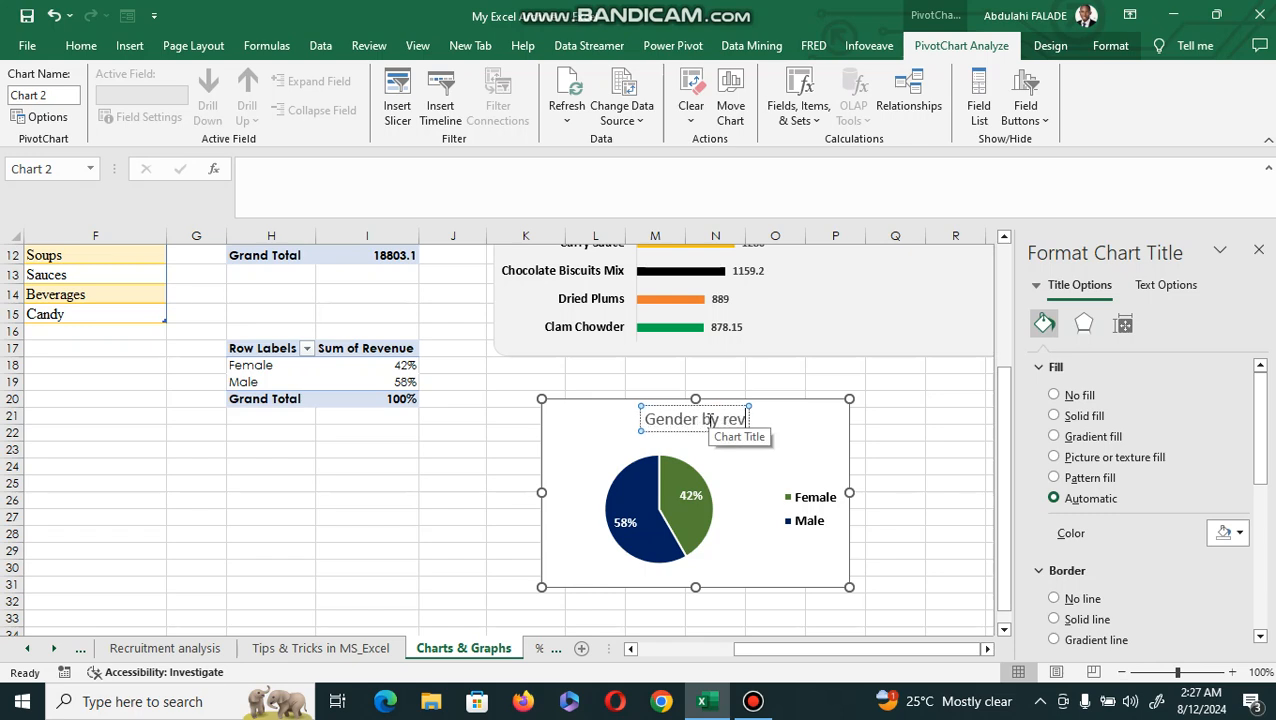
{"action": "type", "text": "e"}
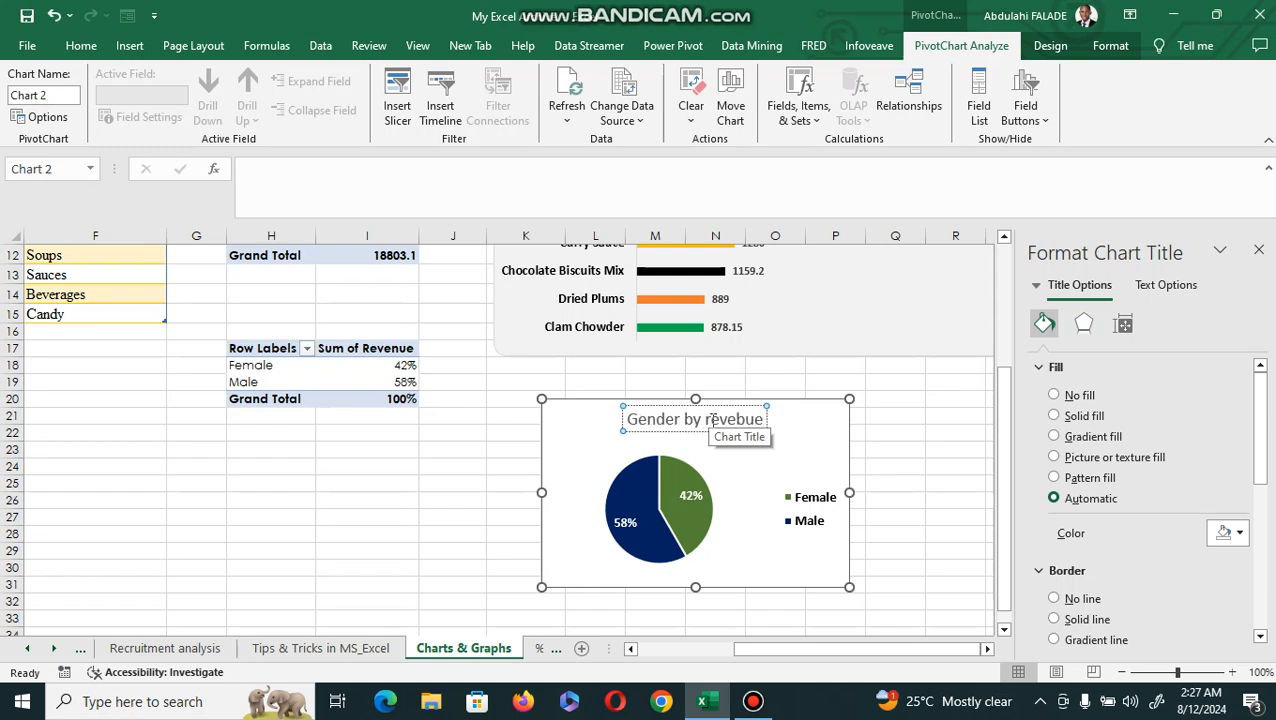
{"action": "key", "text": "BackSpace"}
{"action": "key", "text": "BackSpace"}
{"action": "key", "text": "BackSpace"}
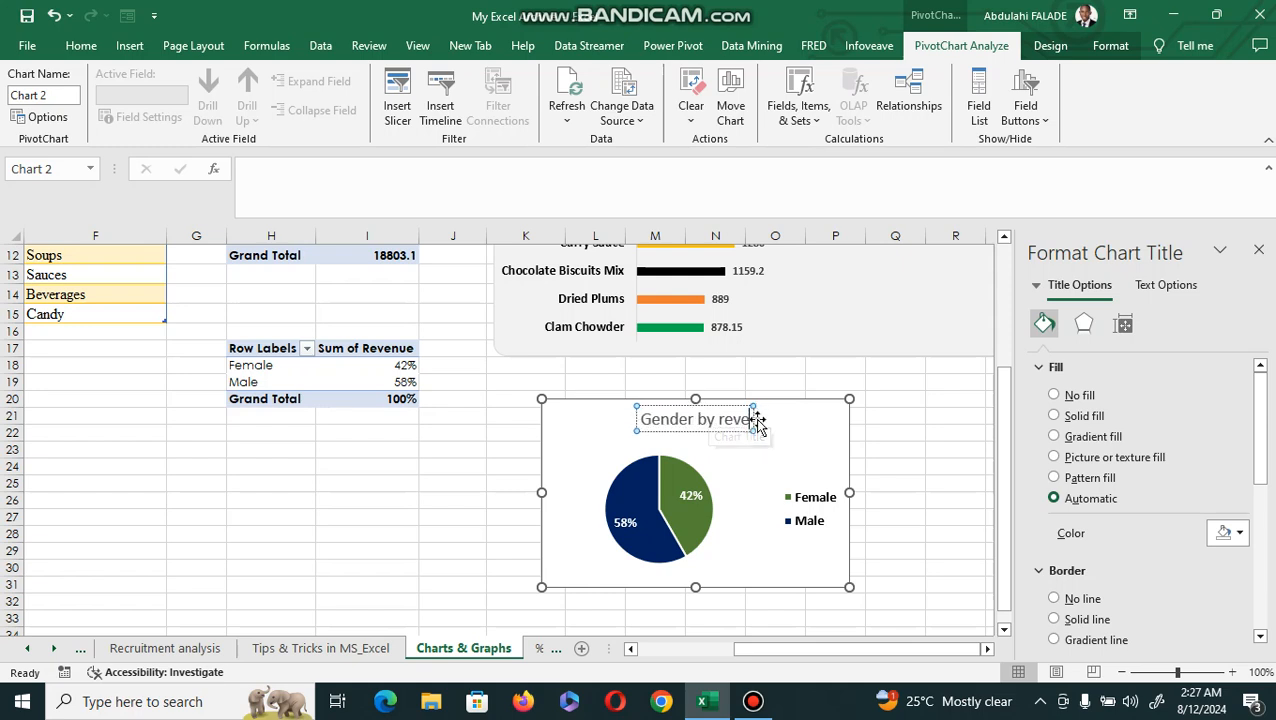
{"action": "type", "text": "nu"}
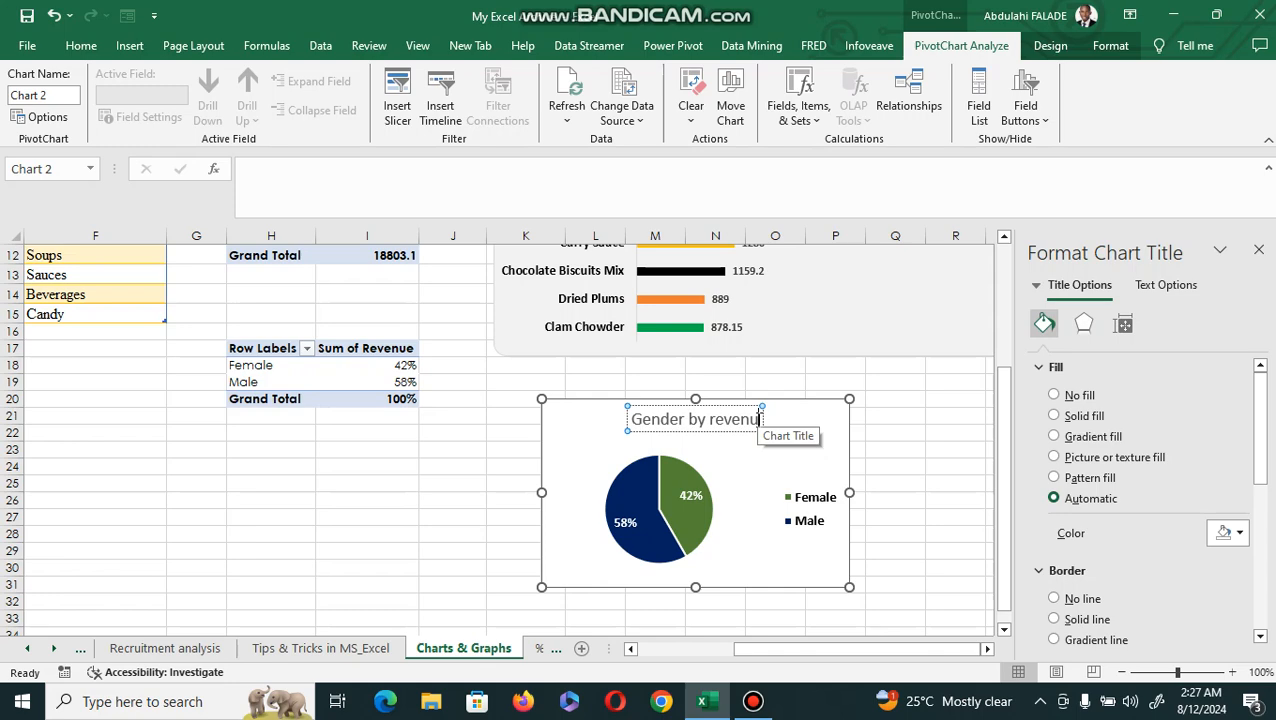
{"action": "type", "text": "e"}
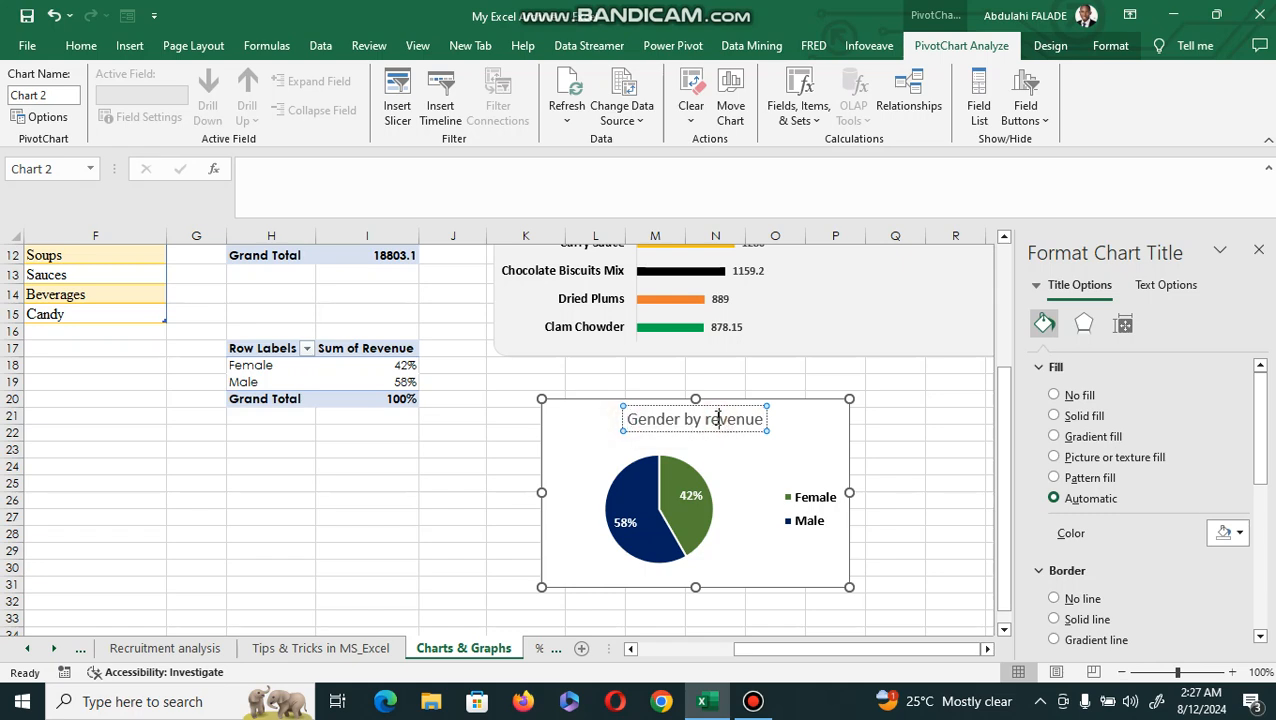
Reword the pie chart's title as "Revenue by Gender".
{"action": "key", "text": "BackSpace"}
{"action": "key", "text": "BackSpace"}
{"action": "key", "text": "BackSpace"}
{"action": "key", "text": "BackSpace"}
{"action": "key", "text": "BackSpace"}
{"action": "key", "text": "BackSpace"}
{"action": "key", "text": "BackSpace"}
{"action": "key", "text": "BackSpace"}
{"action": "key", "text": "BackSpace"}
{"action": "key", "text": "BackSpace"}
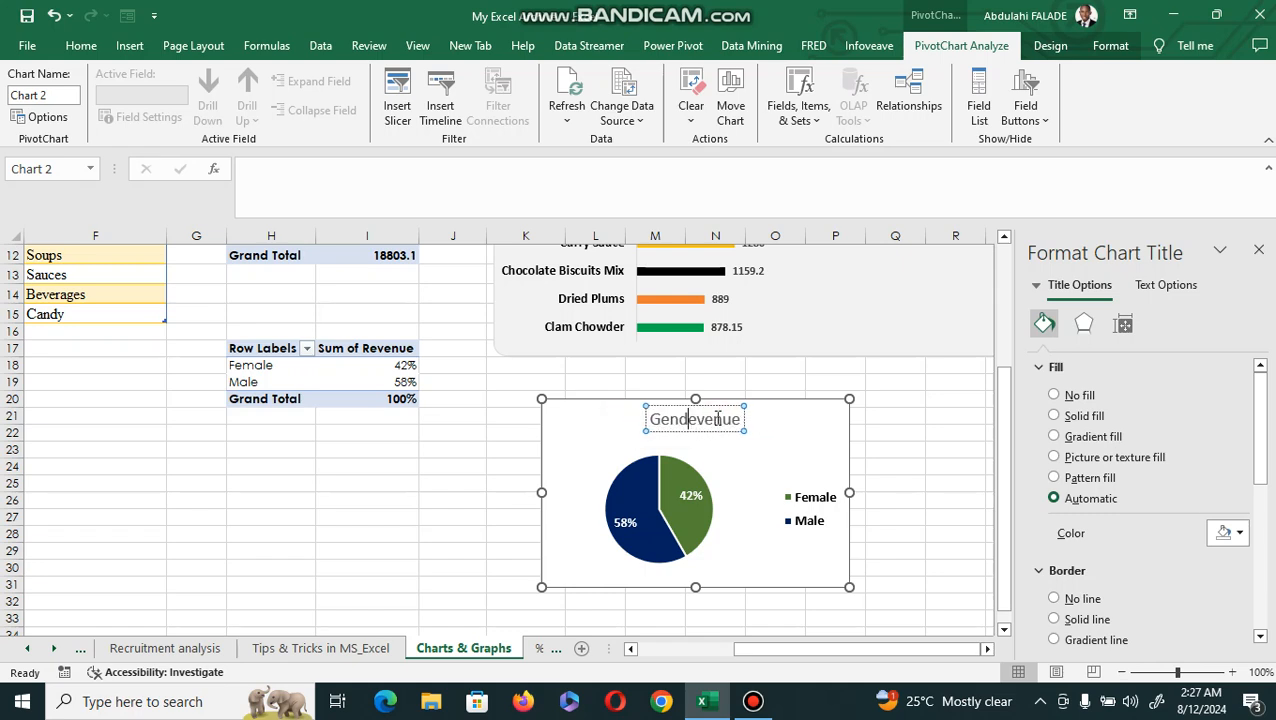
{"action": "key", "text": "BackSpace"}
{"action": "type", "text": "Revenue"}
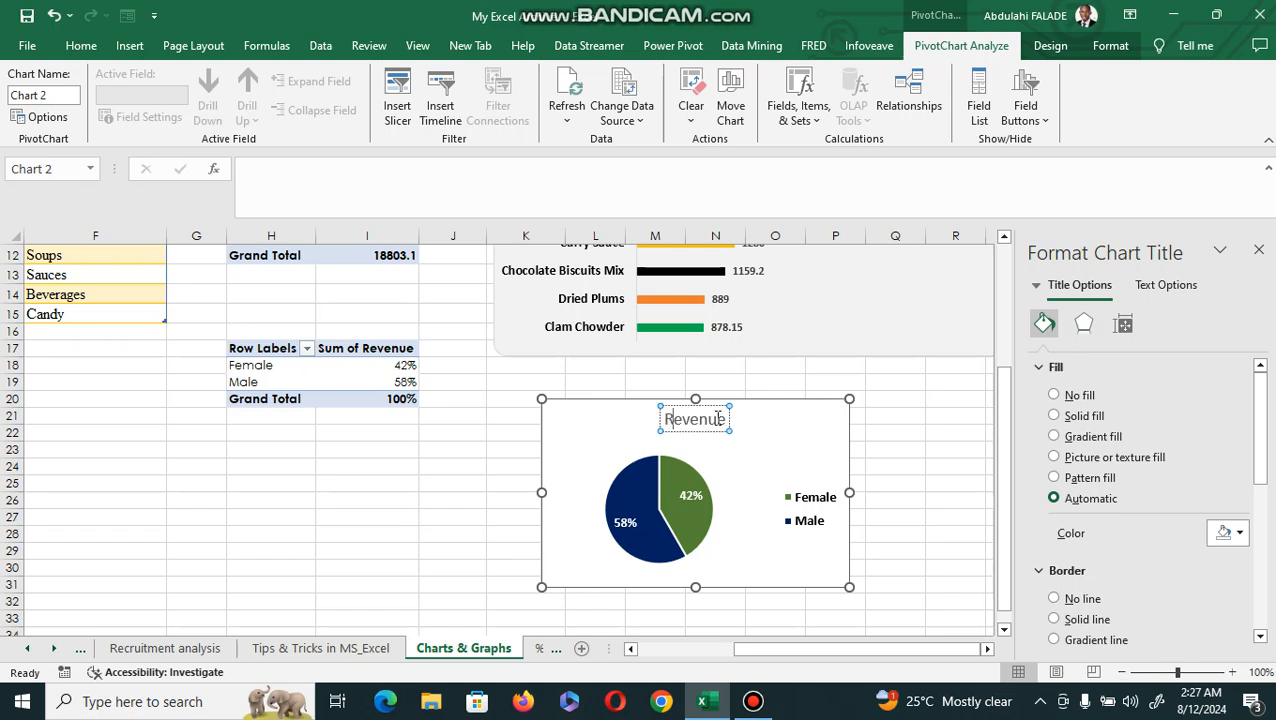
{"action": "type", "text": " b"}
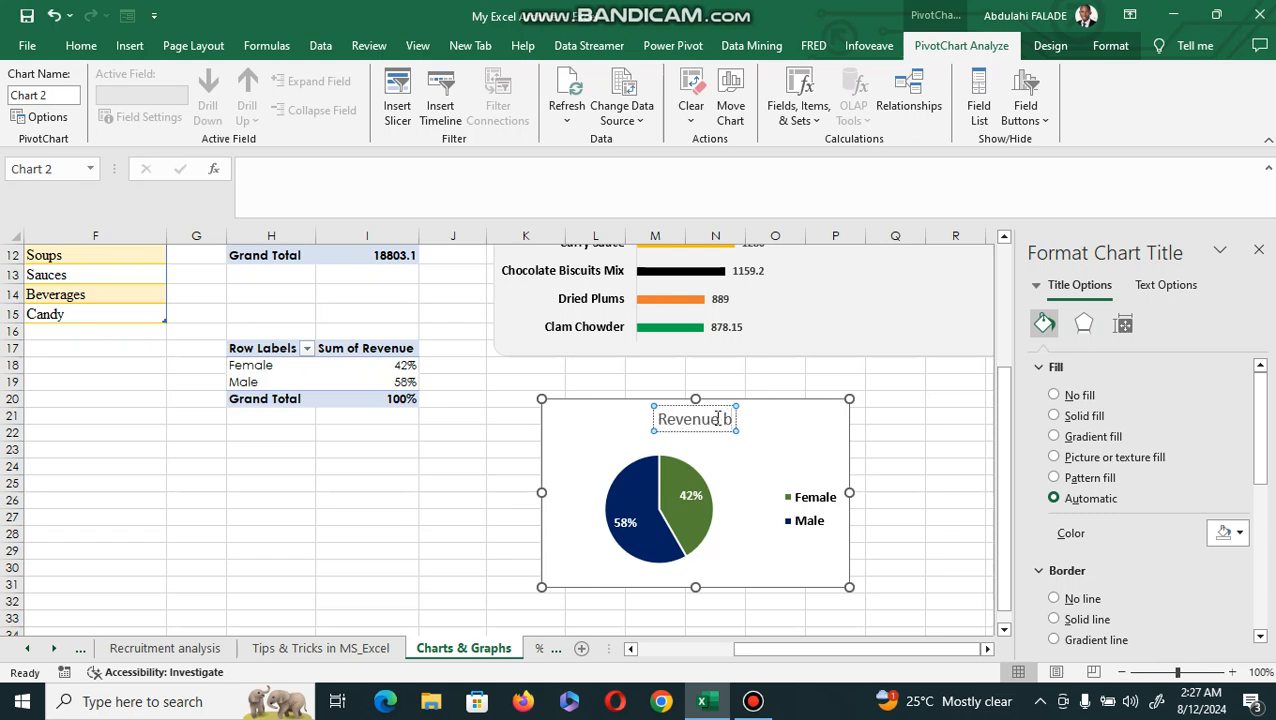
{"action": "type", "text": "y Gender"}
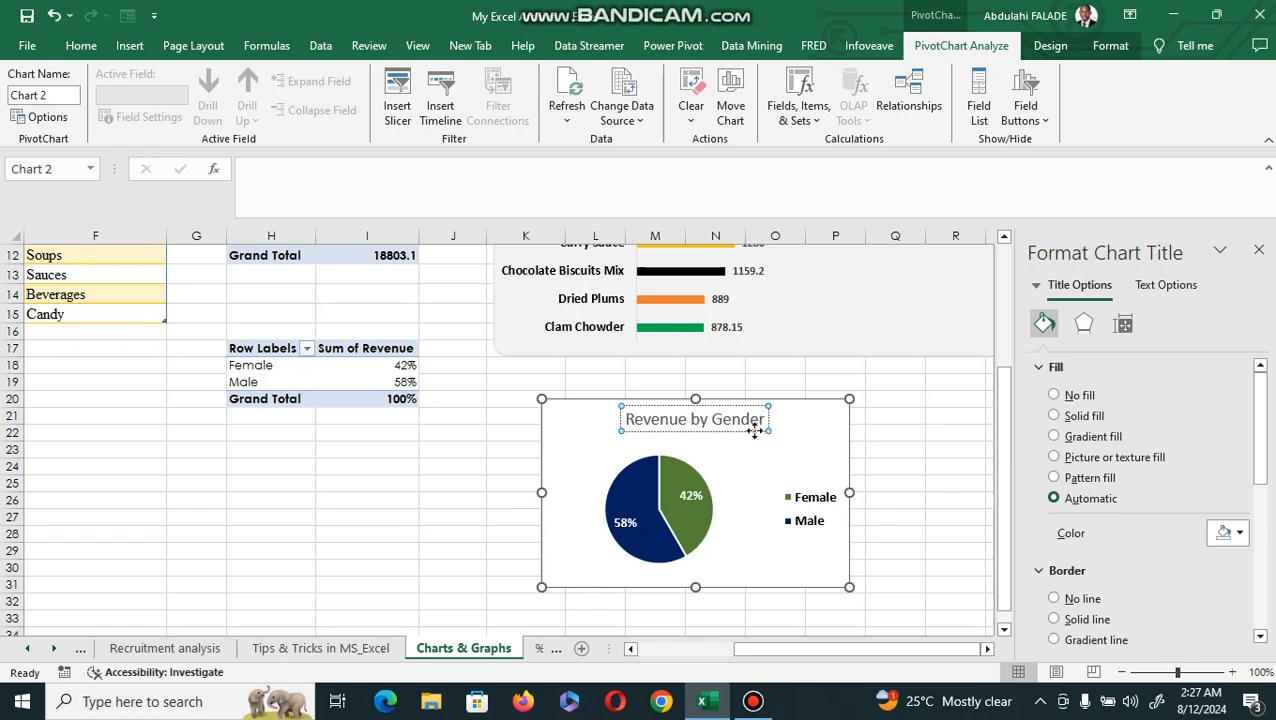
{"action": "left_click", "coordinate": [776, 424]}
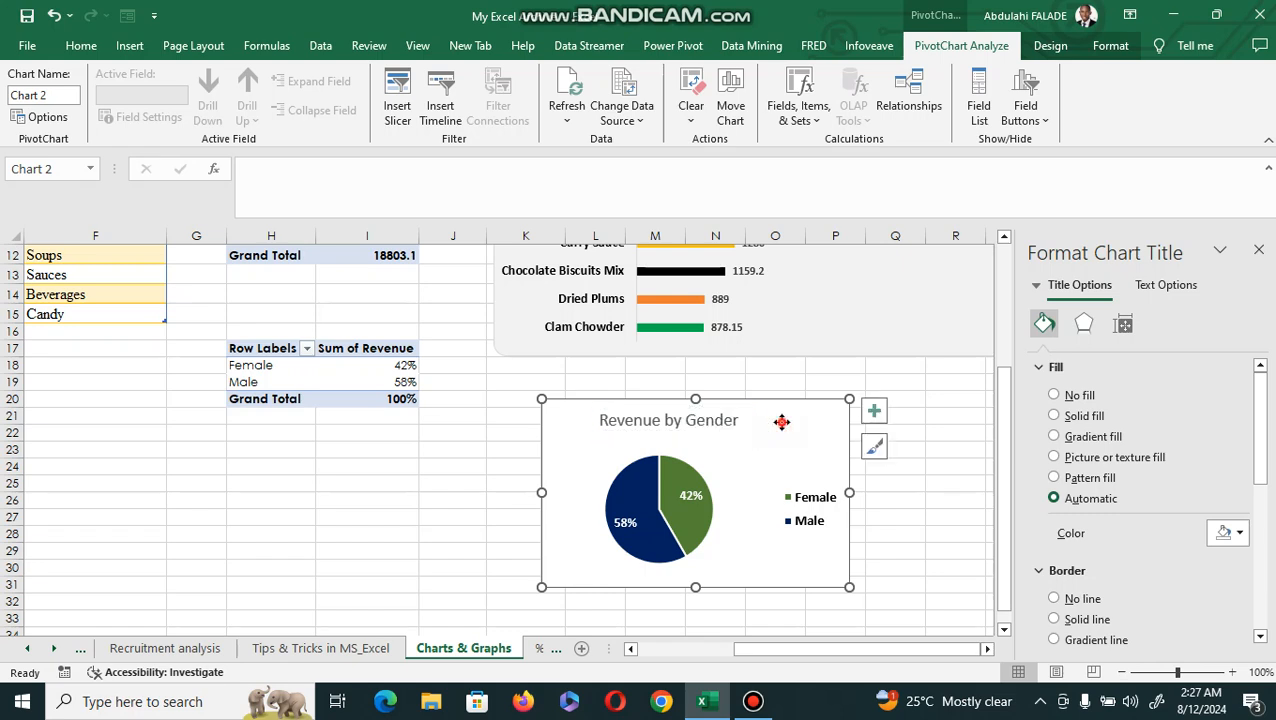
Make the whole pie chart title bold.
{"action": "left_click", "coordinate": [725, 420]}
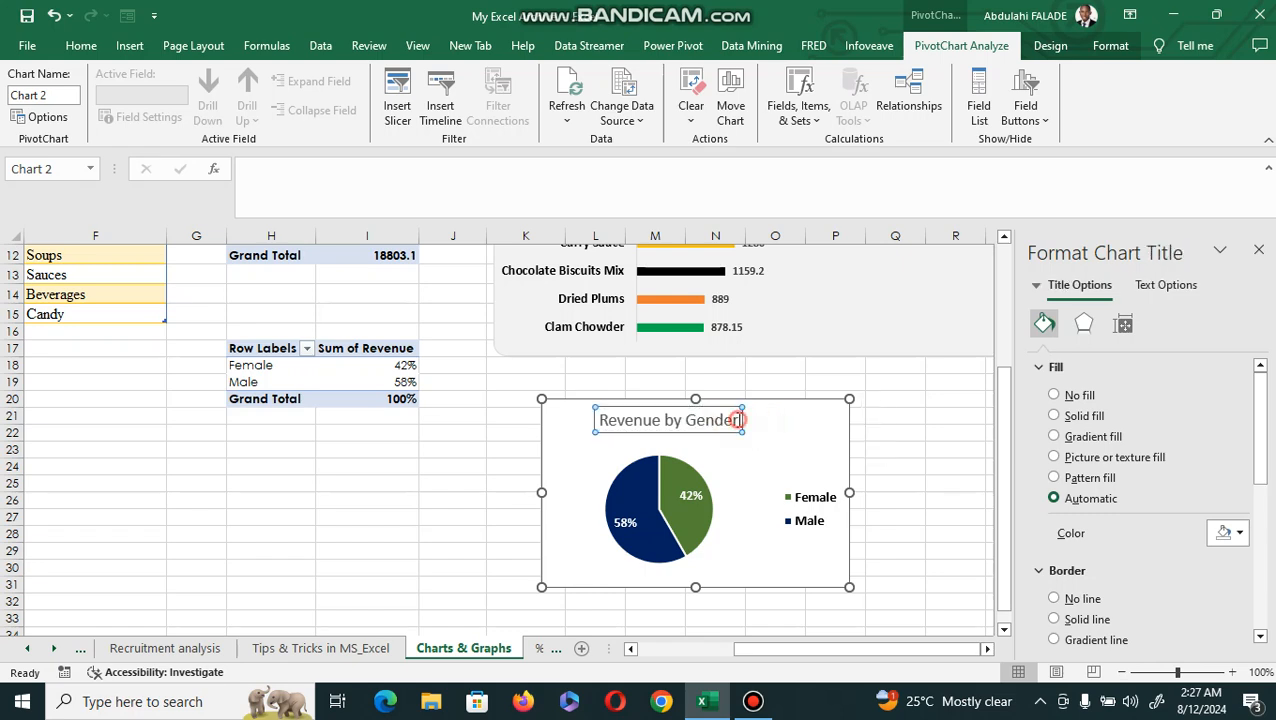
{"action": "triple_click", "coordinate": [630, 428]}
{"action": "key", "text": "ctrl+b"}
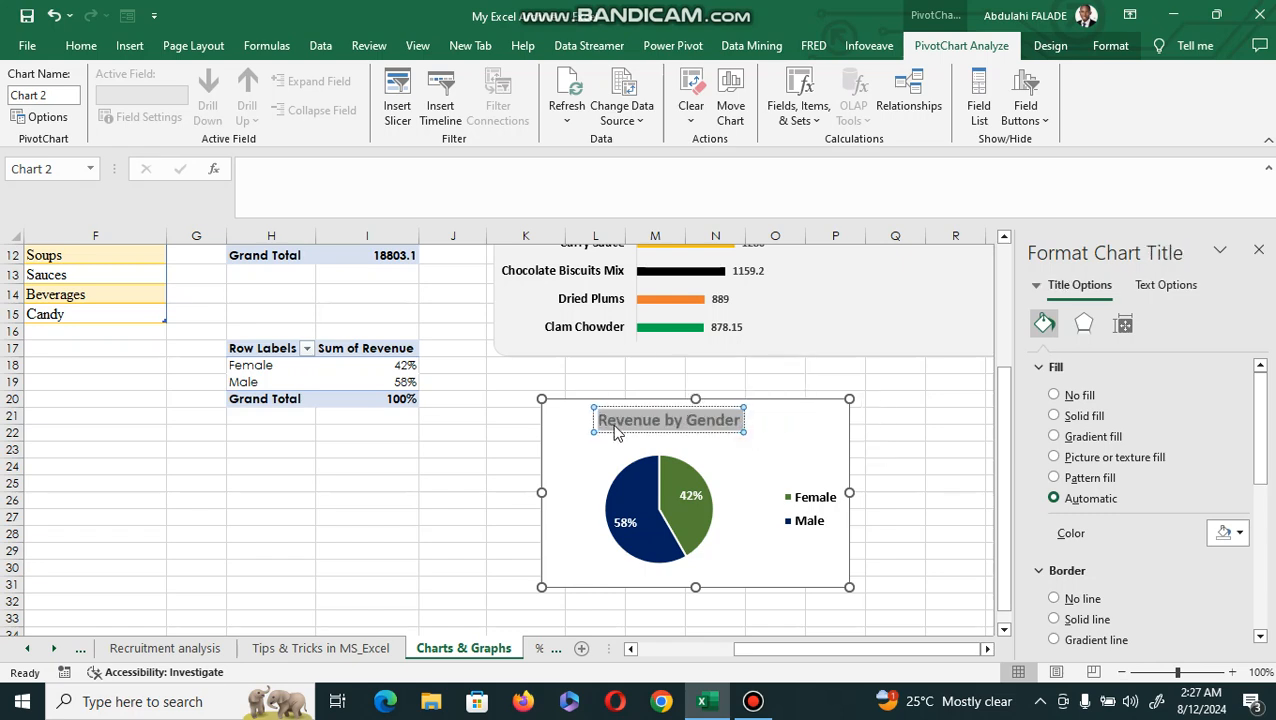
{"action": "left_click", "coordinate": [740, 365]}
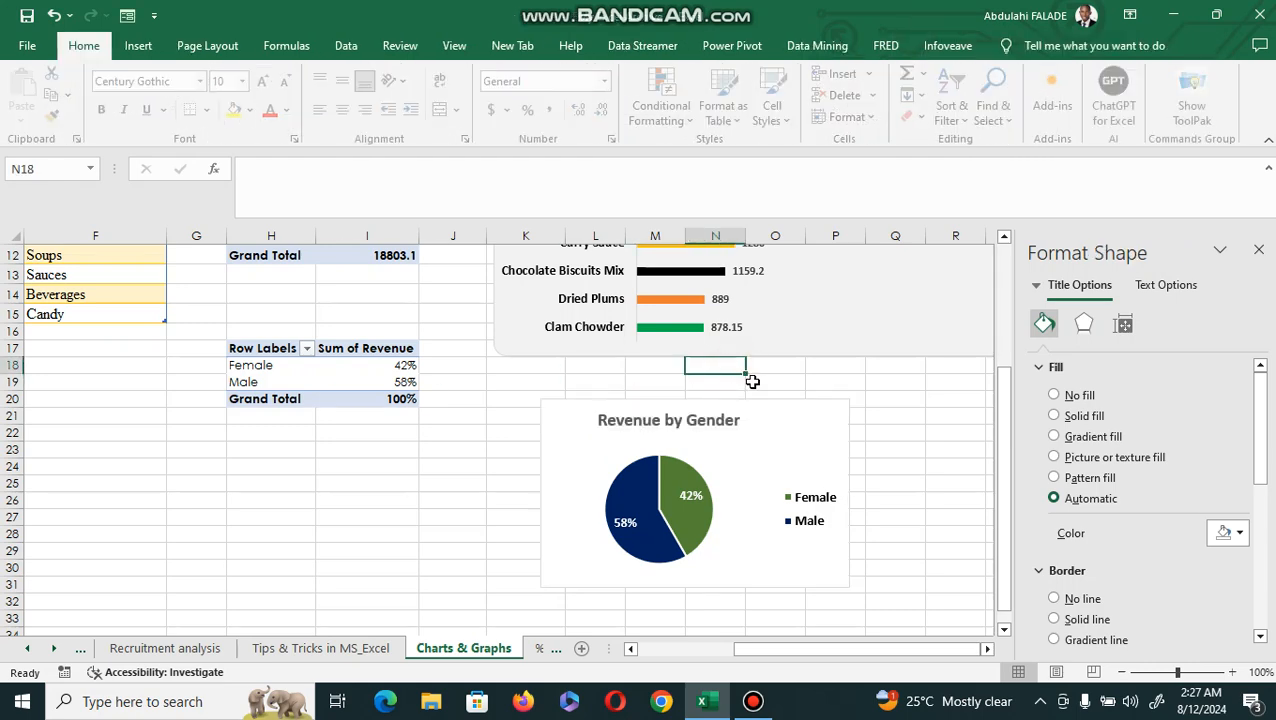
Give the pie chart's outer border rounded corners.
{"action": "left_click", "coordinate": [810, 424]}
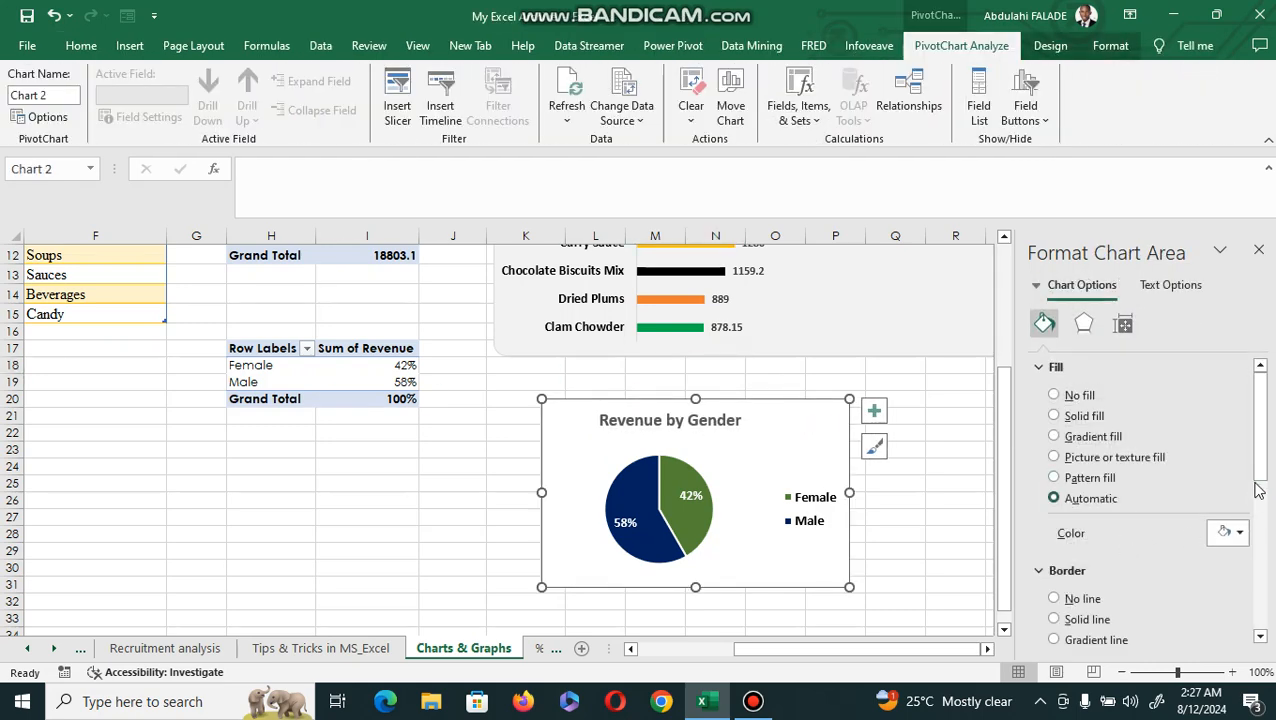
{"action": "left_click_drag", "start_coordinate": [1262, 484], "coordinate": [1262, 645]}
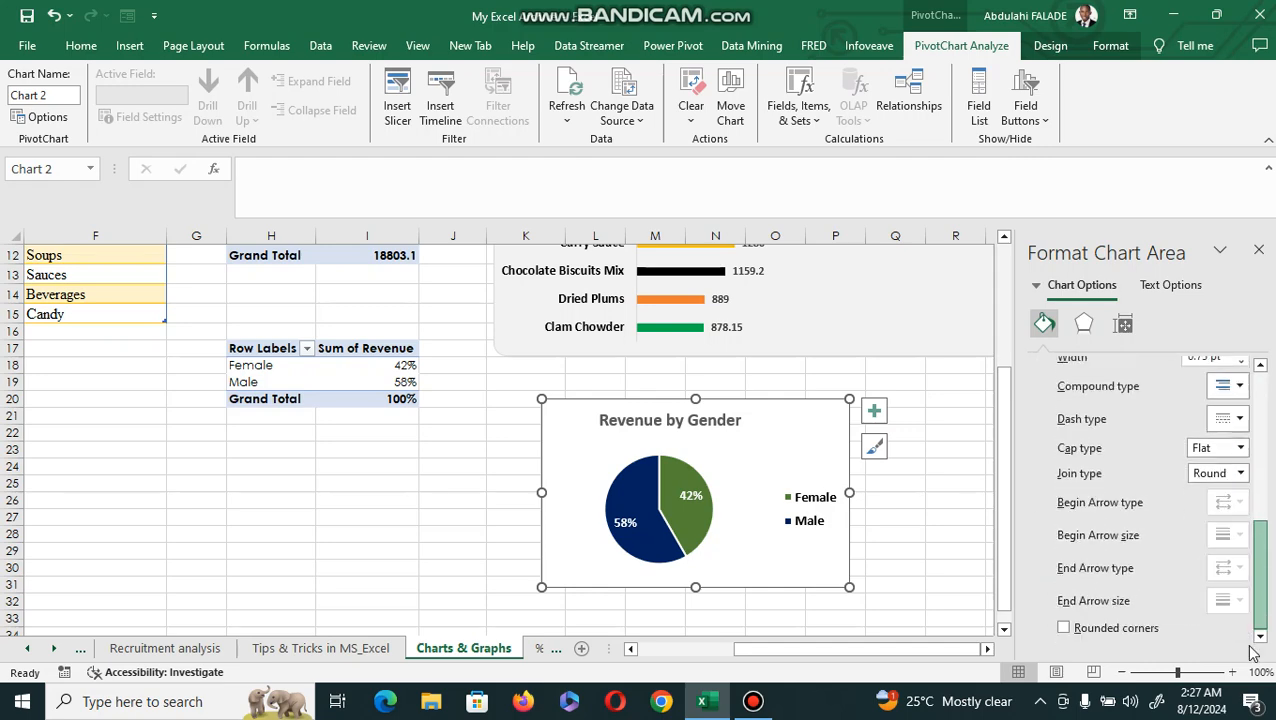
{"action": "left_click", "coordinate": [934, 578]}
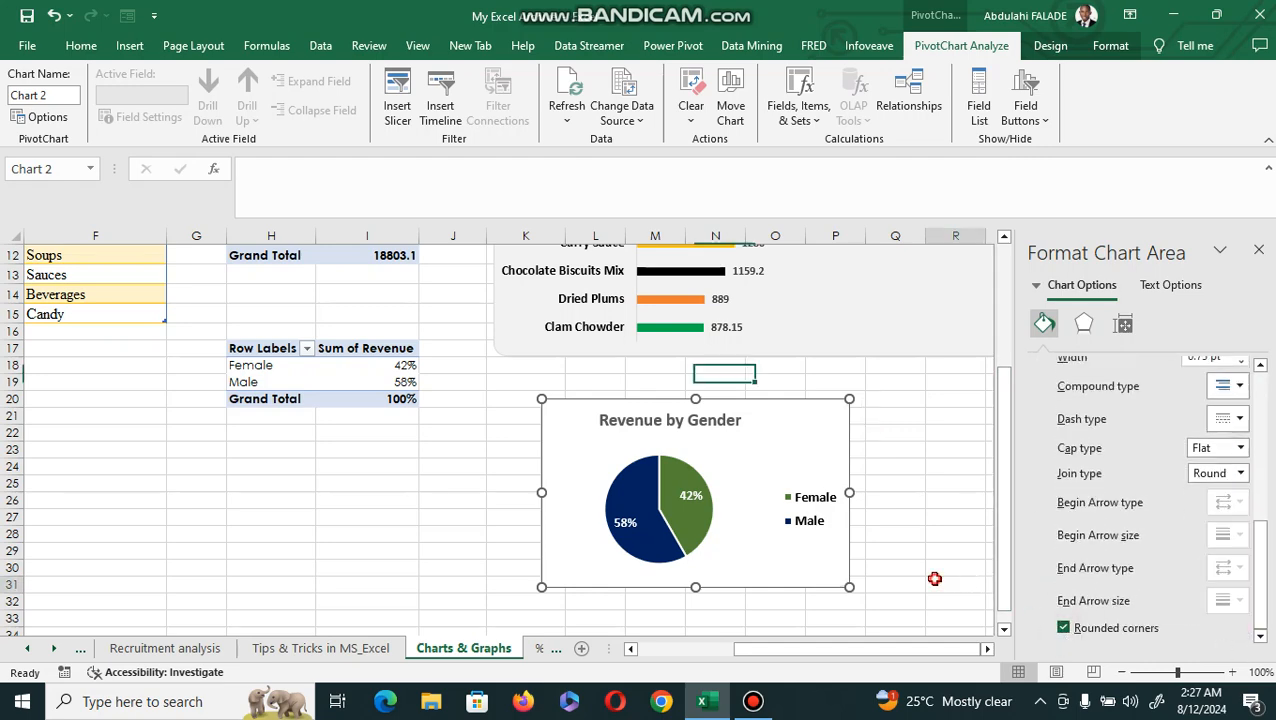
Fill the pie chart's background area with the lightest gray theme shade.
{"action": "left_click", "coordinate": [823, 441]}
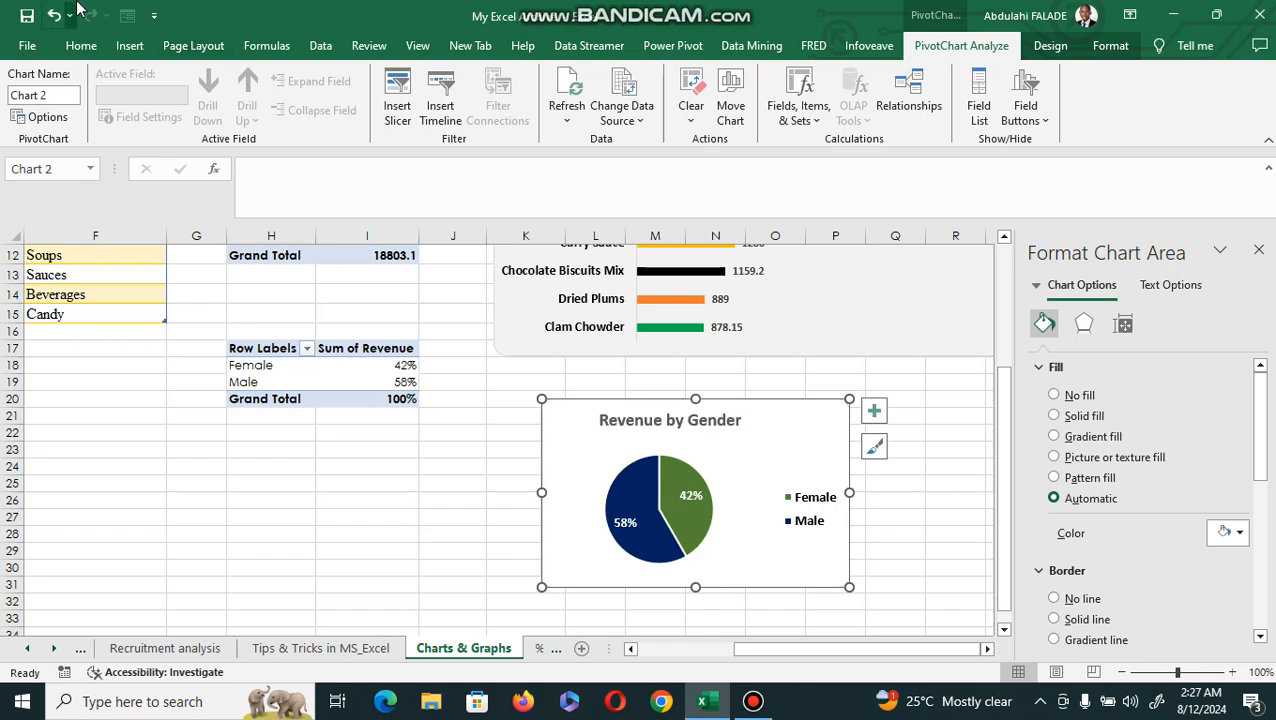
{"action": "left_click", "coordinate": [82, 46]}
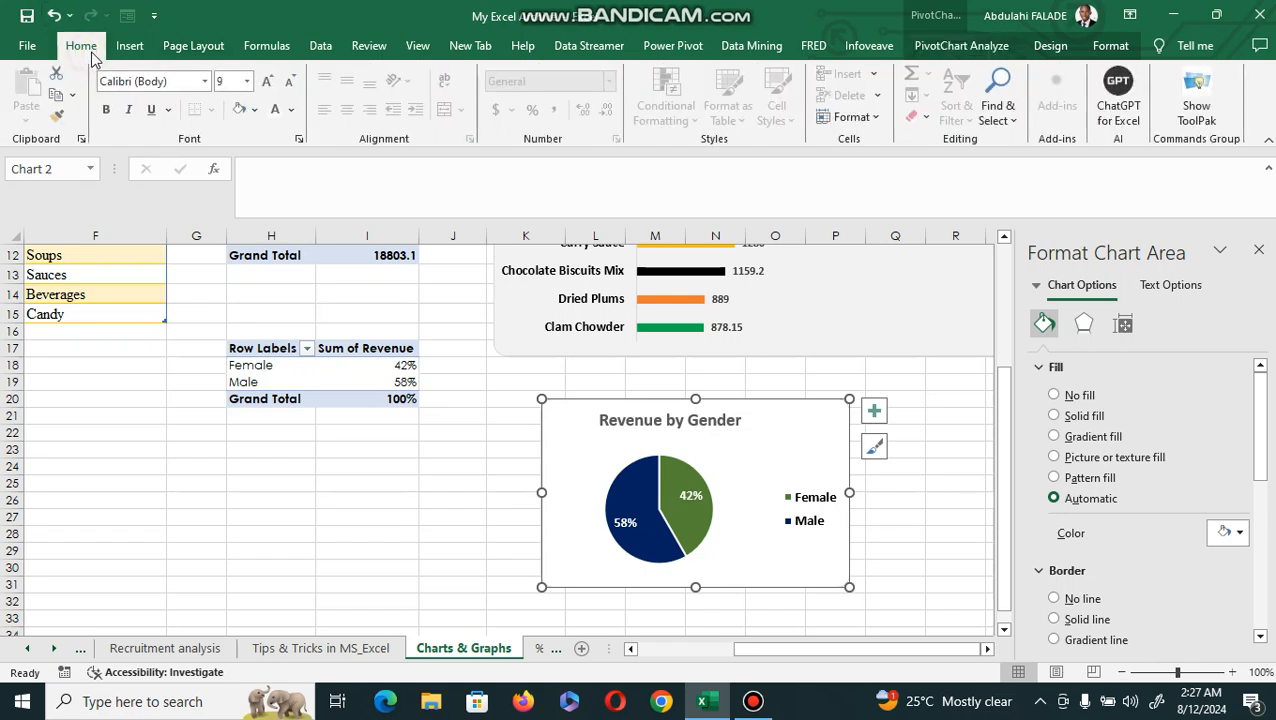
{"action": "left_click", "coordinate": [256, 111]}
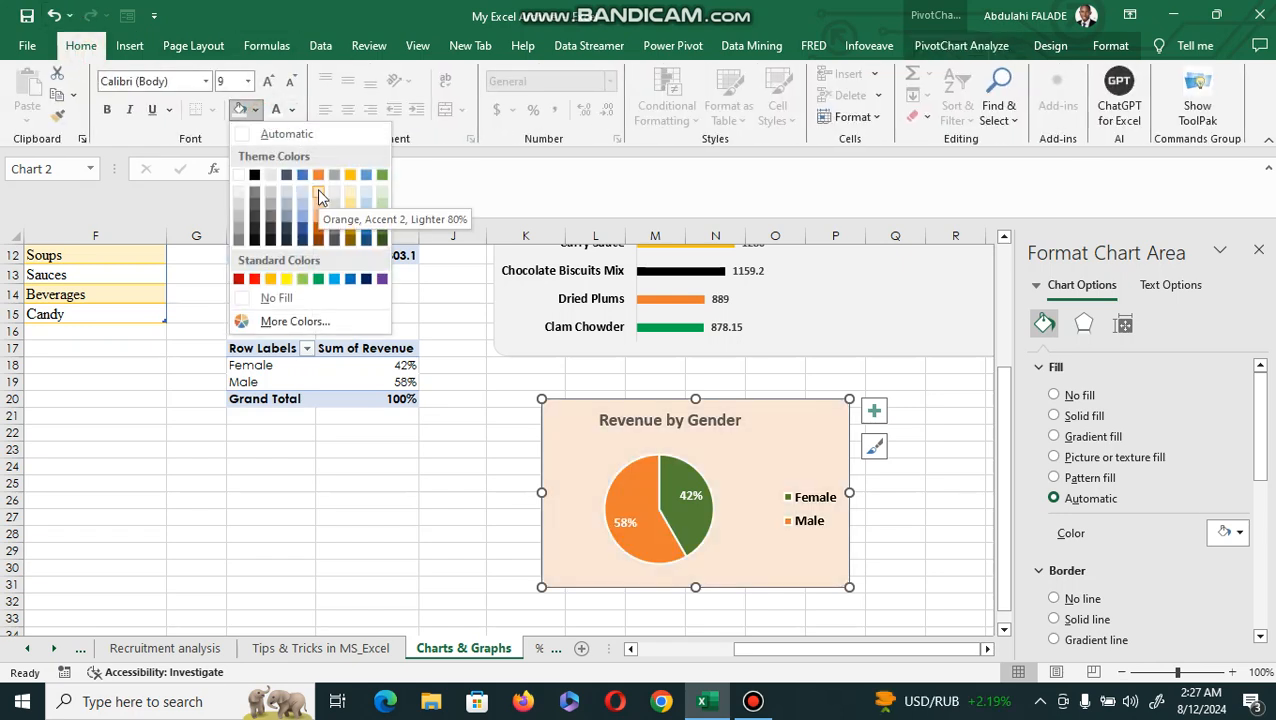
{"action": "left_click", "coordinate": [239, 190]}
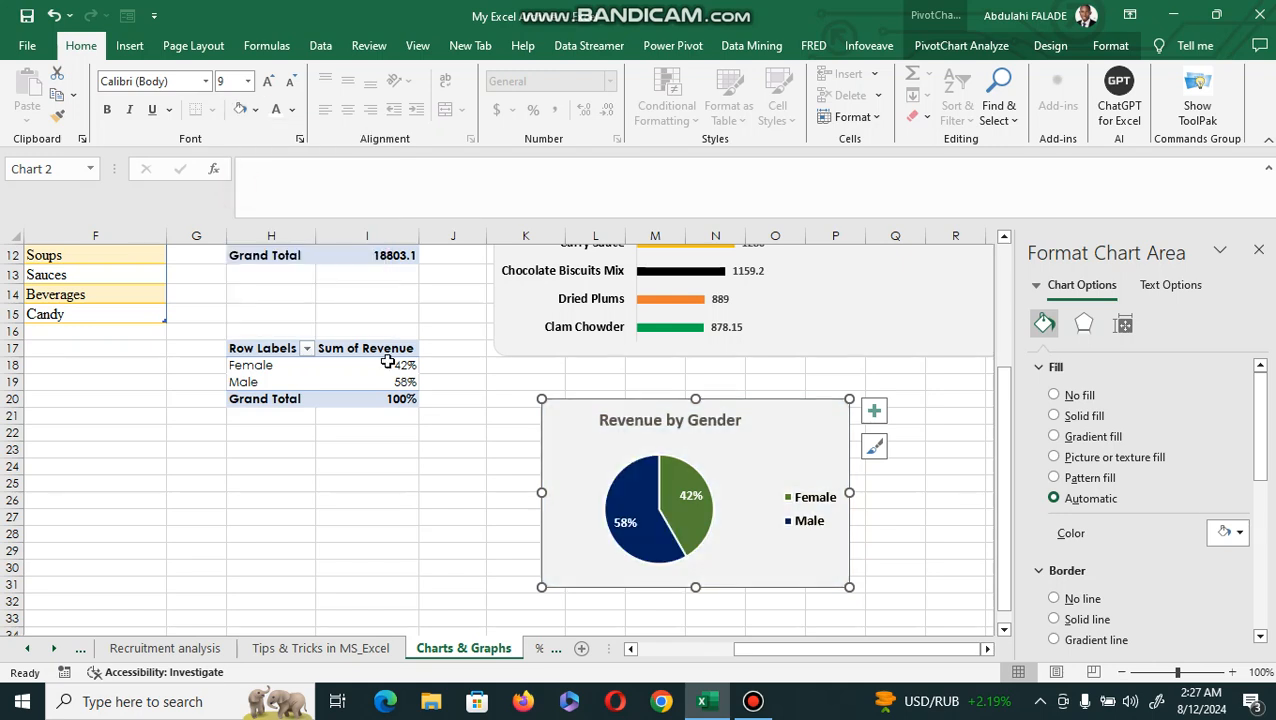
{"action": "left_click", "coordinate": [502, 361]}
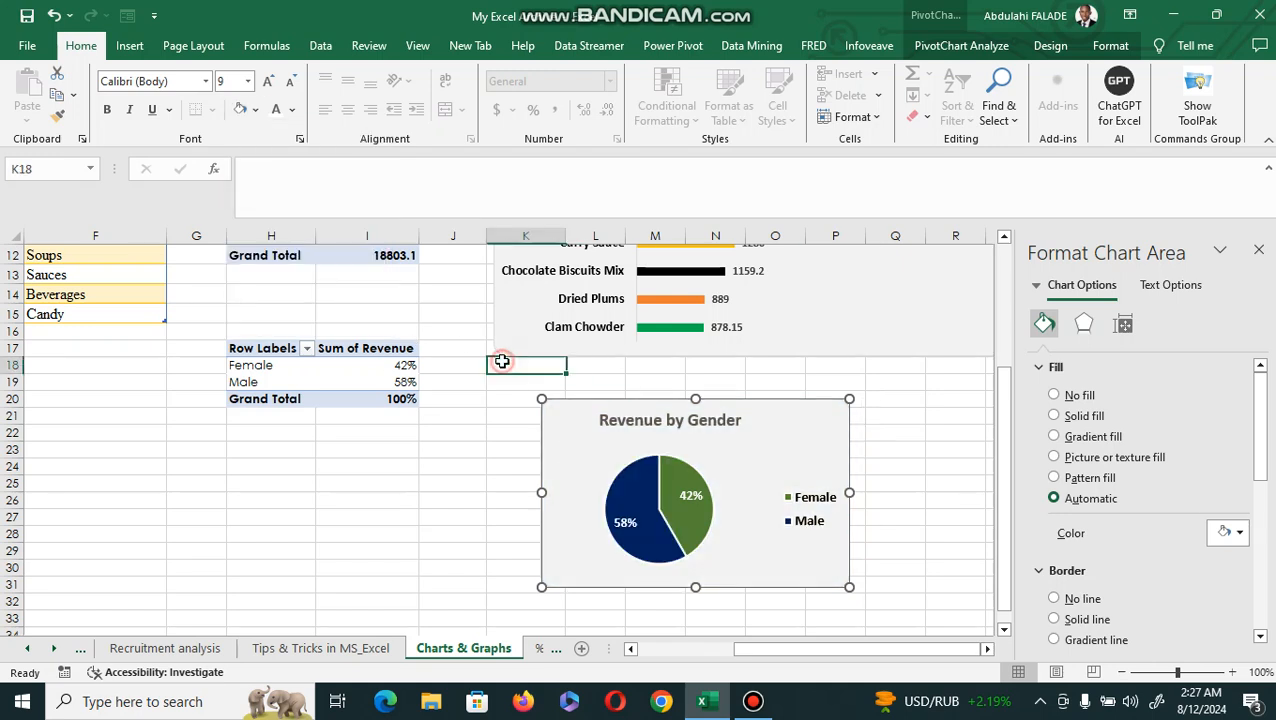
{"action": "left_click", "coordinate": [478, 466]}
Color the pie chart's title text with the theme color Black, Text 1.
{"action": "left_click", "coordinate": [698, 421]}
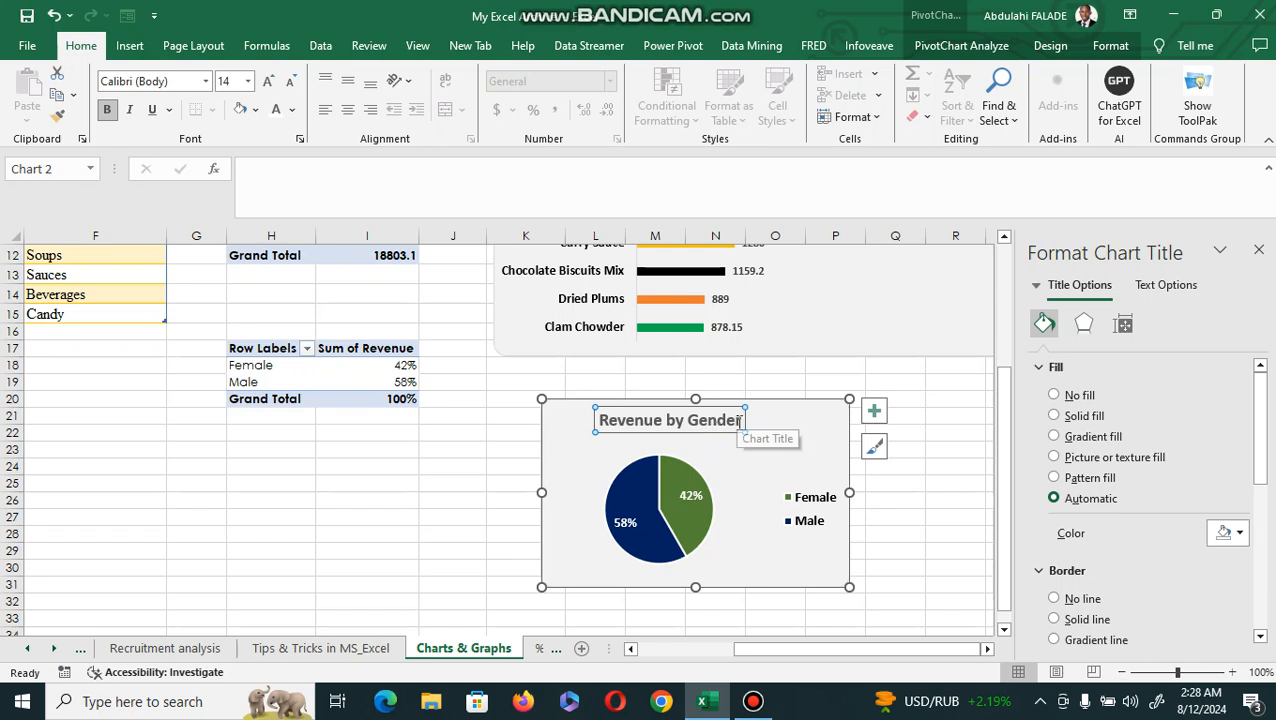
{"action": "left_click_drag", "start_coordinate": [740, 421], "coordinate": [595, 424]}
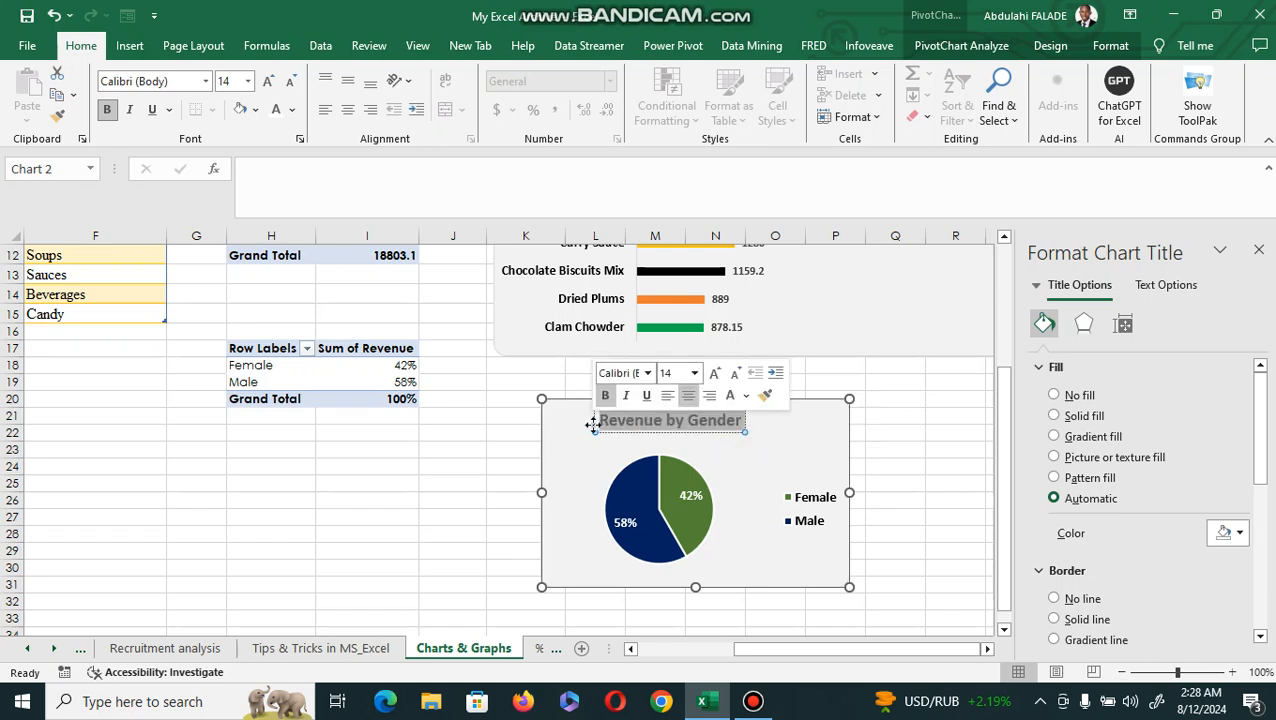
{"action": "left_click", "coordinate": [290, 114]}
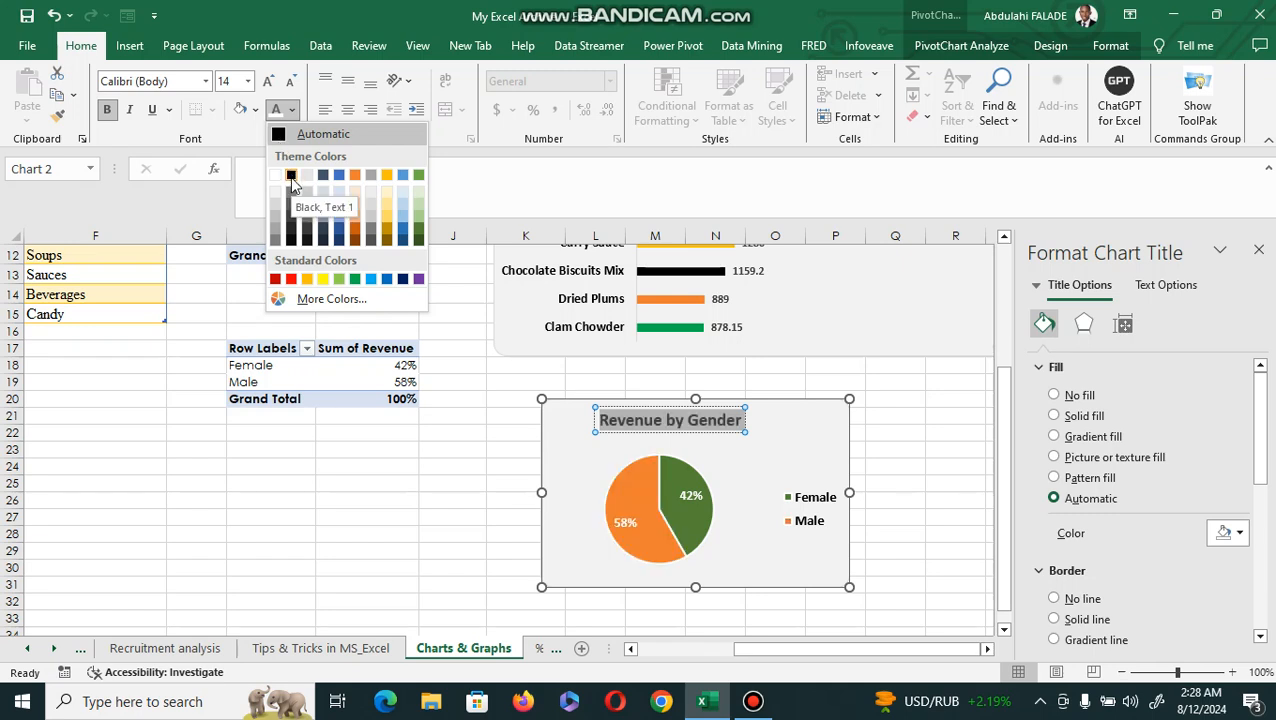
{"action": "left_click", "coordinate": [291, 177]}
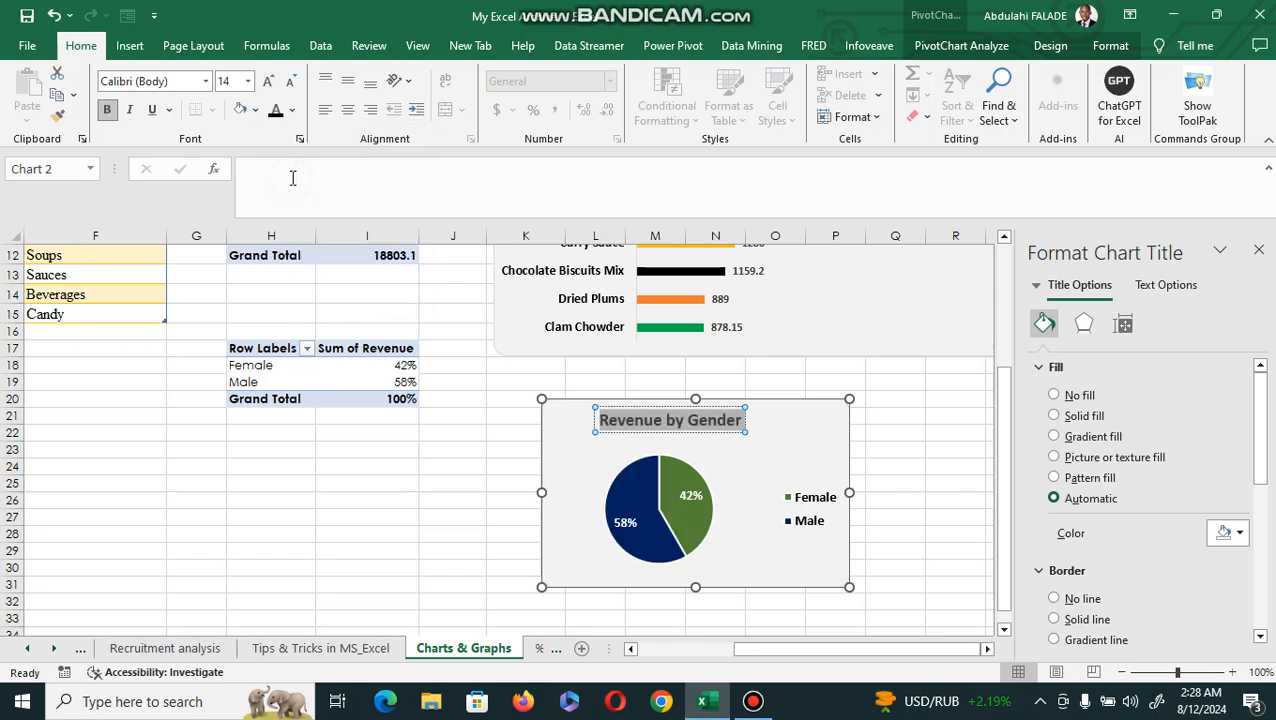
{"action": "left_click", "coordinate": [544, 447]}
{"action": "left_click", "coordinate": [440, 470]}
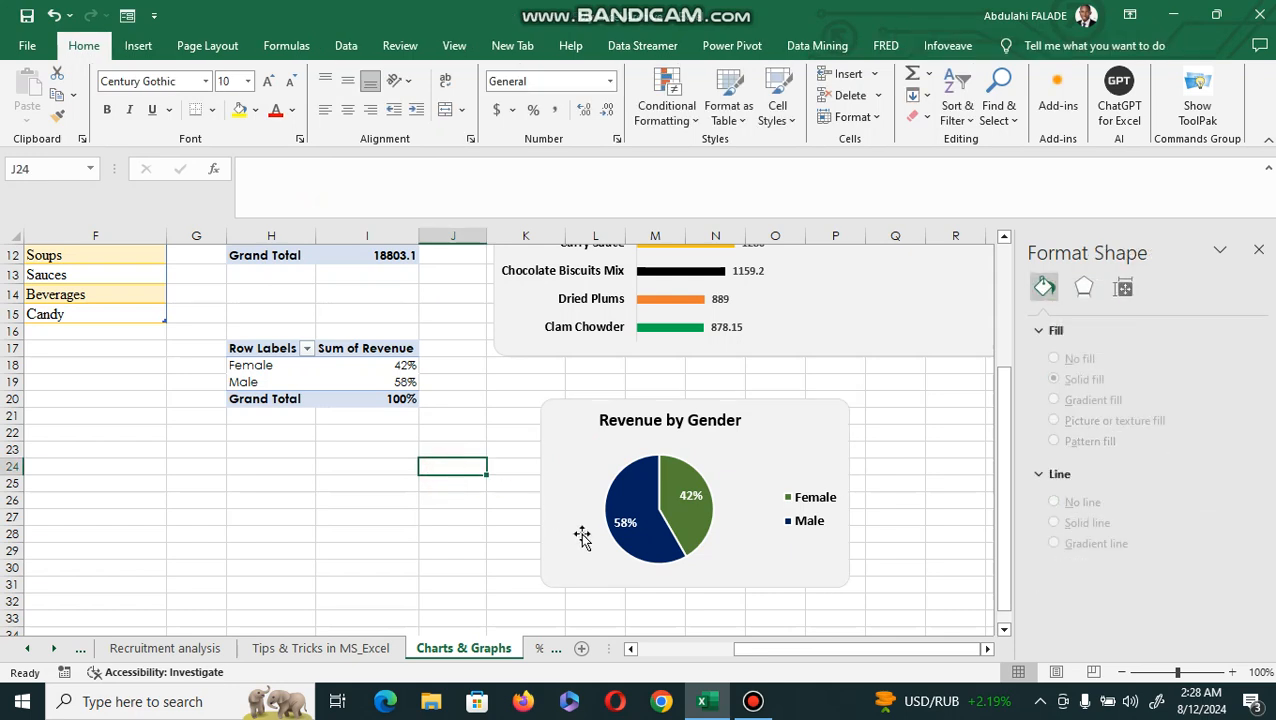
{"action": "mouse_move", "coordinate": [759, 655]}
{"action": "left_mouse_down"}
{"action": "mouse_move", "coordinate": [672, 656]}
{"action": "mouse_move", "coordinate": [744, 644]}
{"action": "left_mouse_up"}
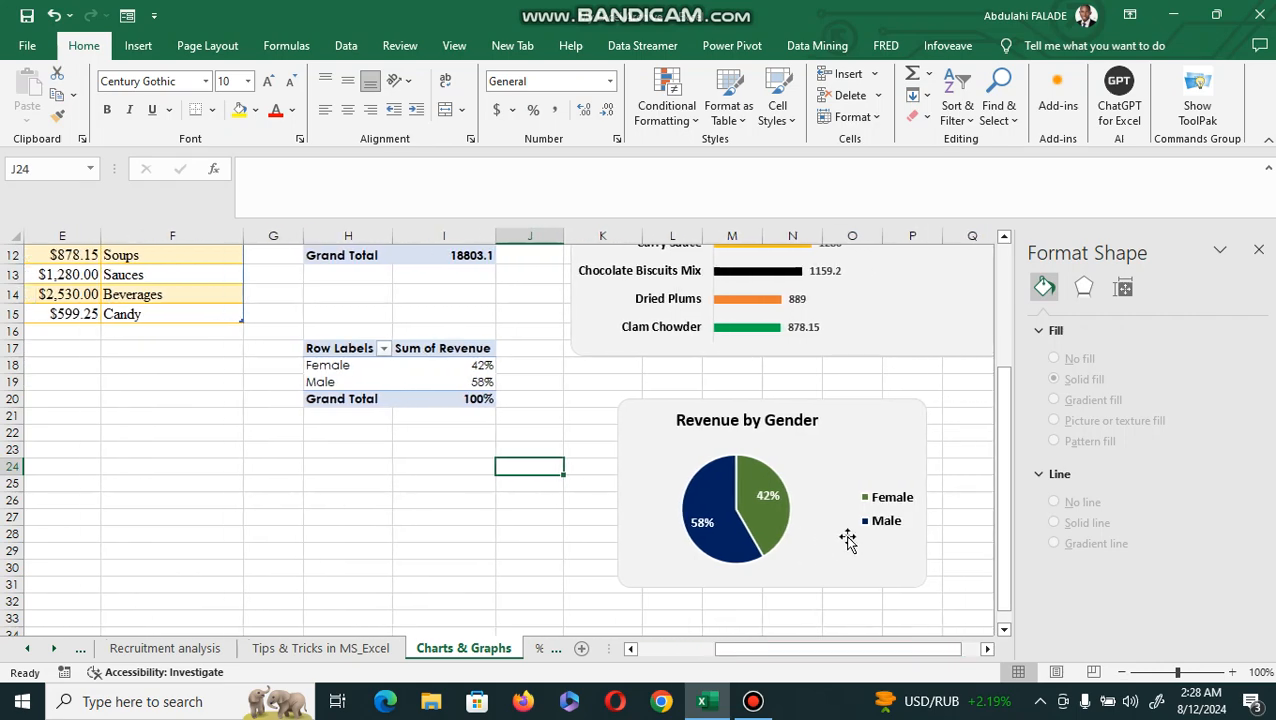